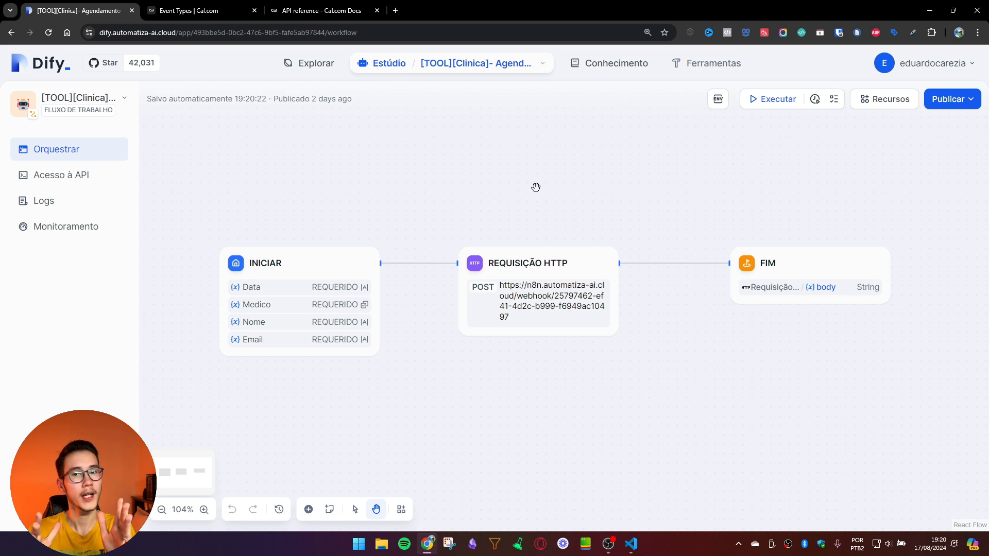
Step: Open the INICIAR node's Medico field, add several empty doctor options, then cancel without saving
left_click(257, 306)
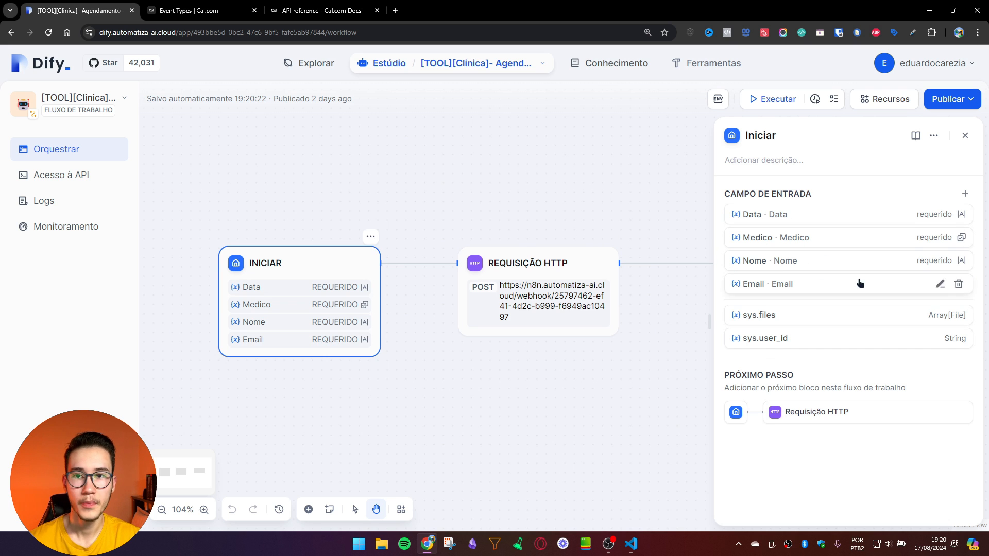
left_click(940, 237)
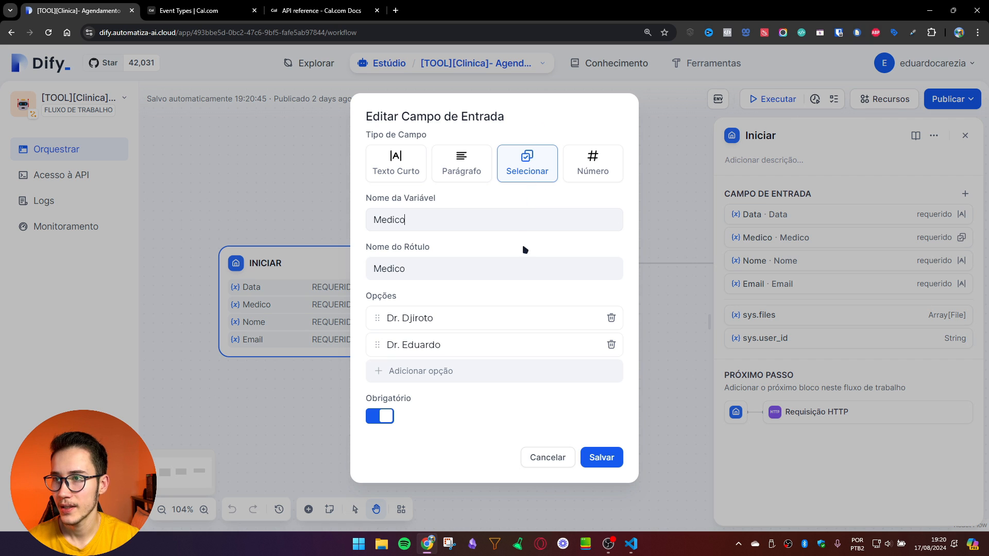
left_click(498, 375)
double_click(471, 395)
left_click(474, 411)
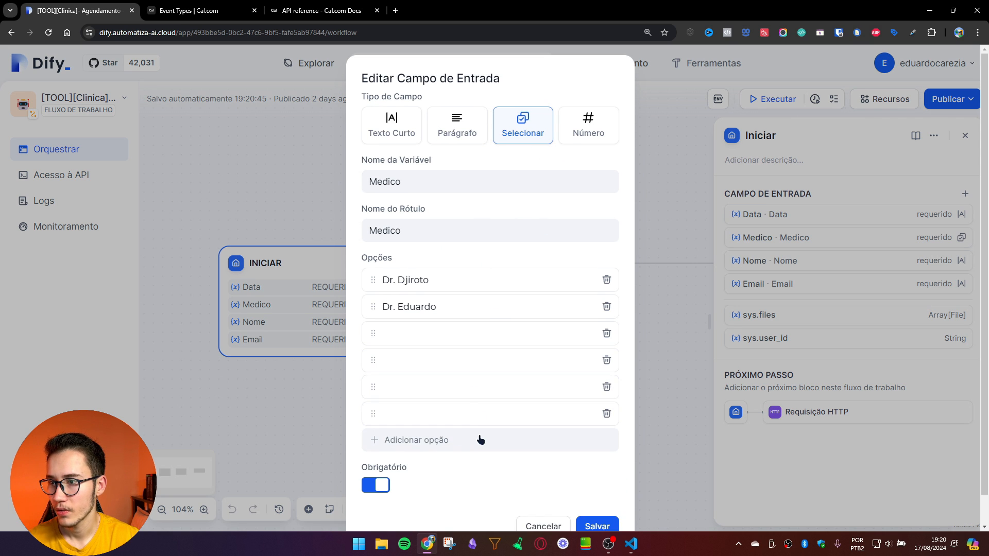
left_click(479, 437)
left_click(495, 471)
scroll(523, 352, "down", 1)
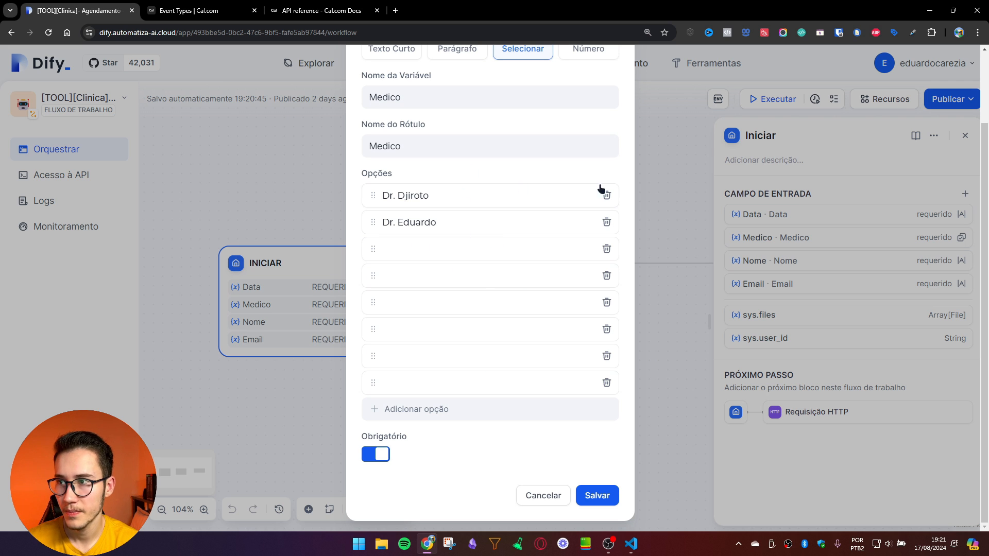
left_click(548, 504)
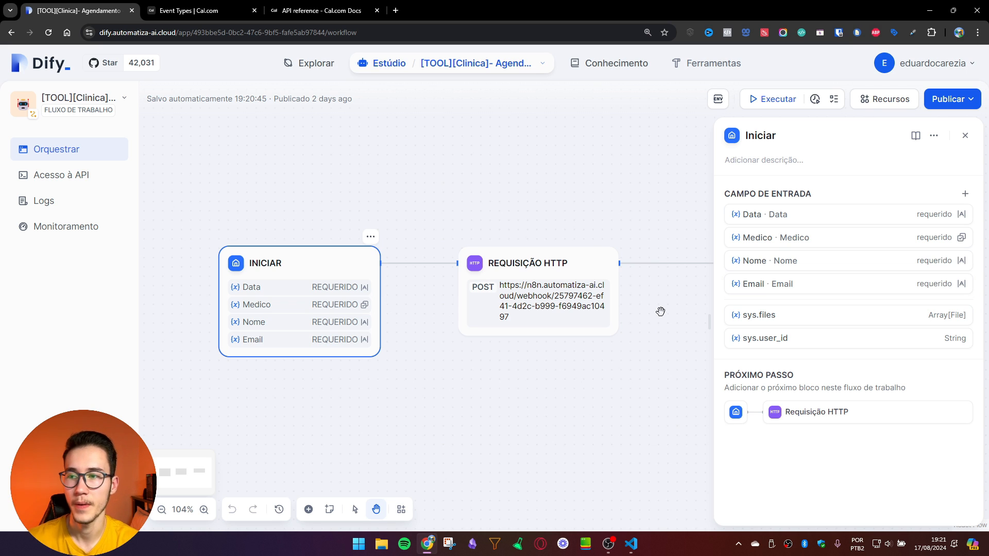
Step: Review the HTTP request node's POST to the n8n webhook, then the FIM end node
left_click(560, 269)
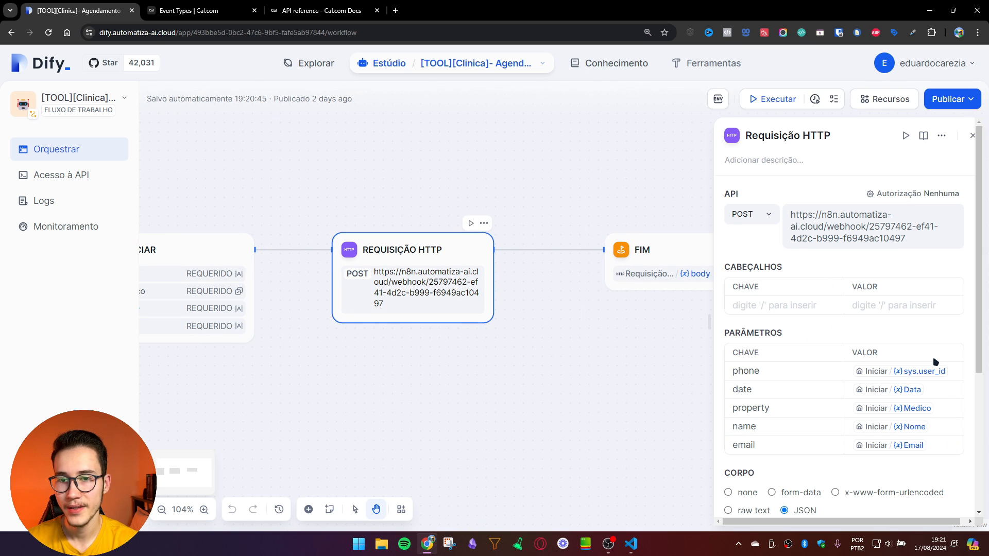
scroll(927, 361, "down", 2)
left_click_drag(617, 387, 472, 409)
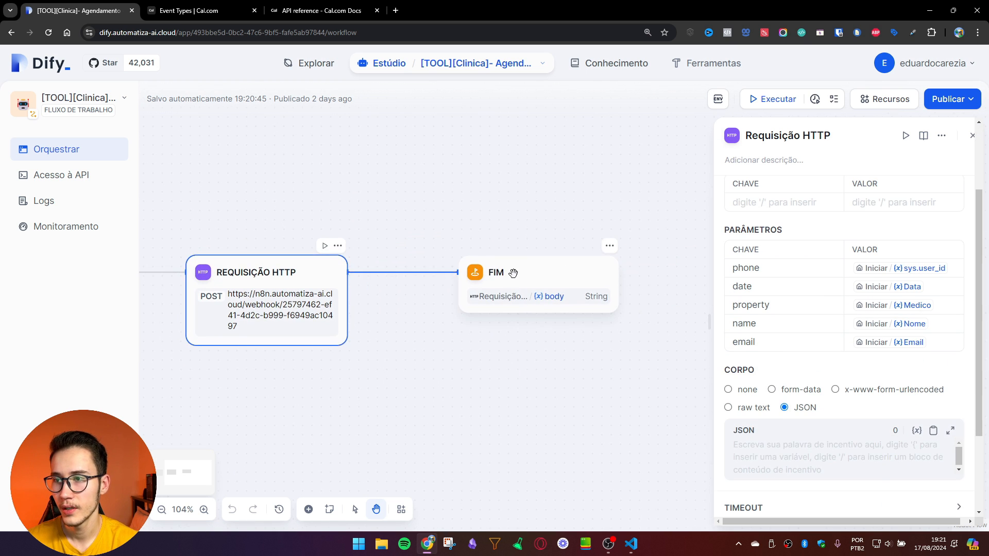
left_click(514, 274)
left_click_drag(294, 178, 445, 179)
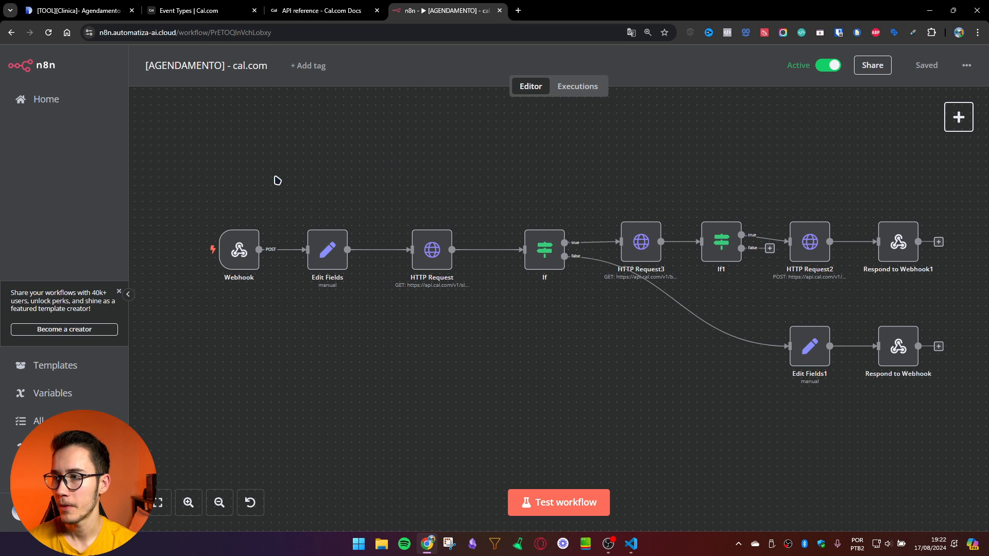
Step: Open the Edit Fields node's parameters after the Webhook trigger in n8n
left_click_drag(157, 172, 285, 340)
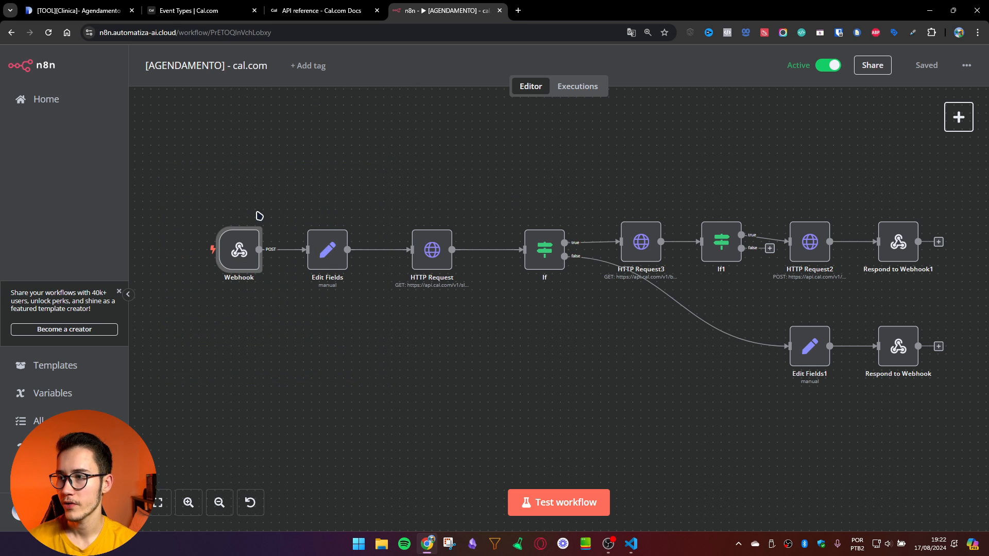
double_click(328, 254)
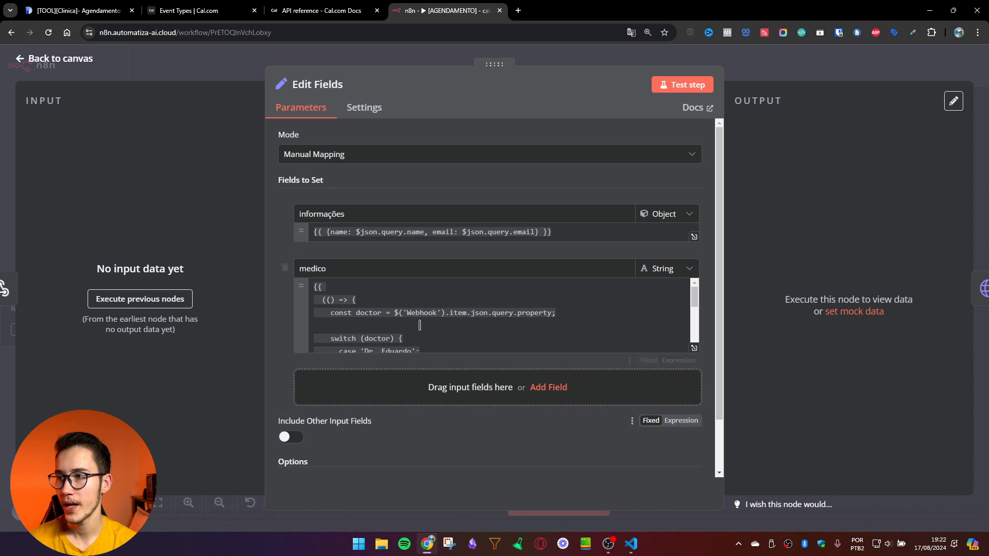
scroll(419, 325, "down", 5)
scroll(419, 325, "up", 5)
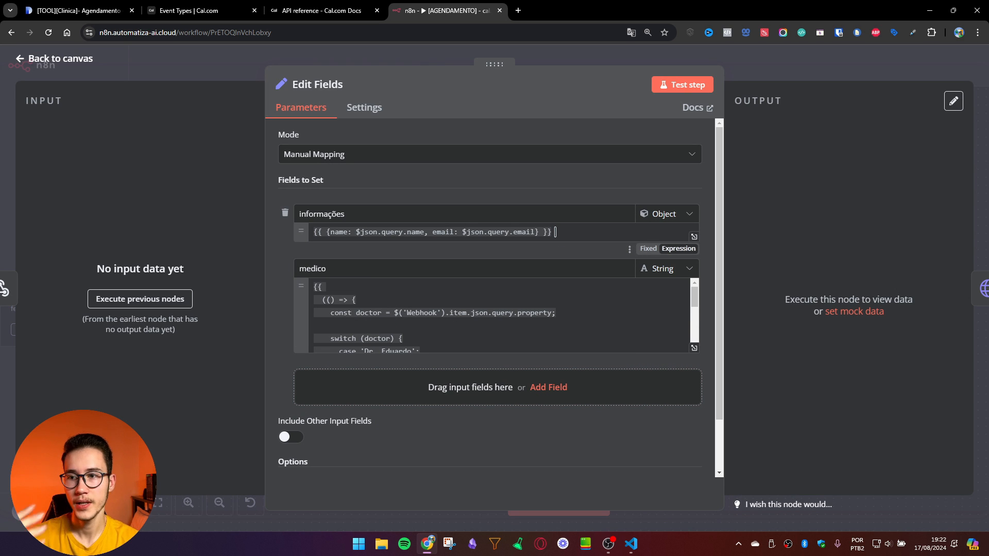
Step: Expand the medico expression, picking out Dr. Eduardo's event ID 972613, then go to Cal.com
left_click(693, 348)
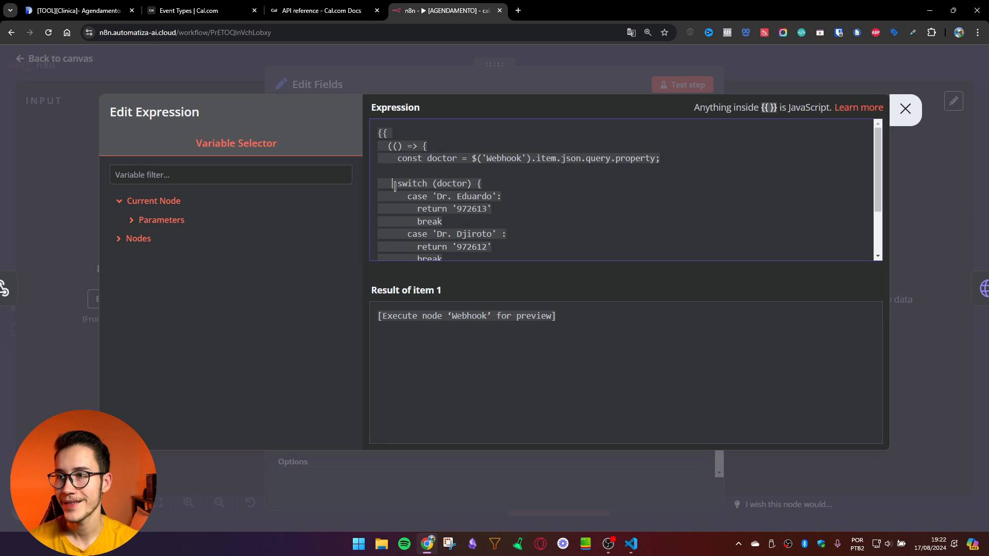
scroll(394, 185, "down", 1)
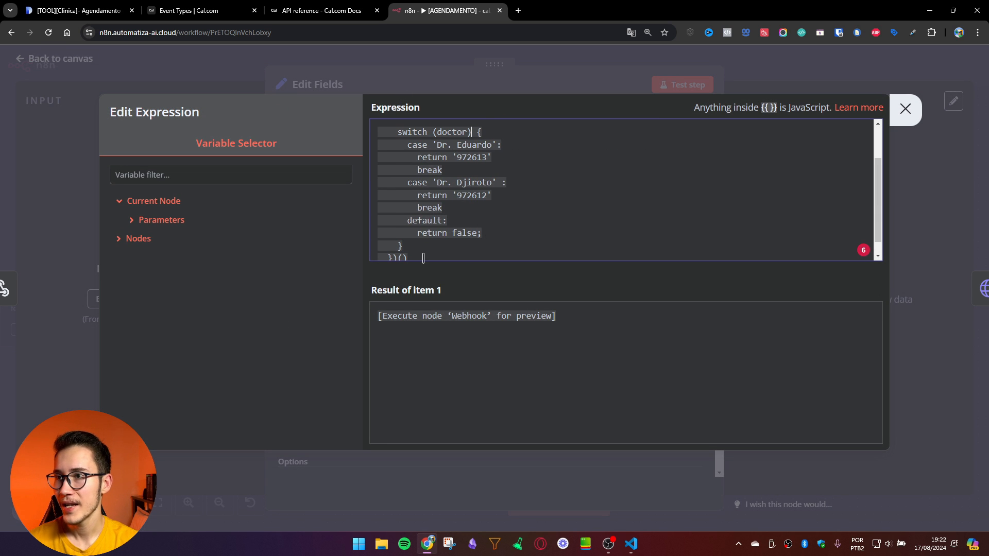
left_click_drag(436, 150, 497, 146)
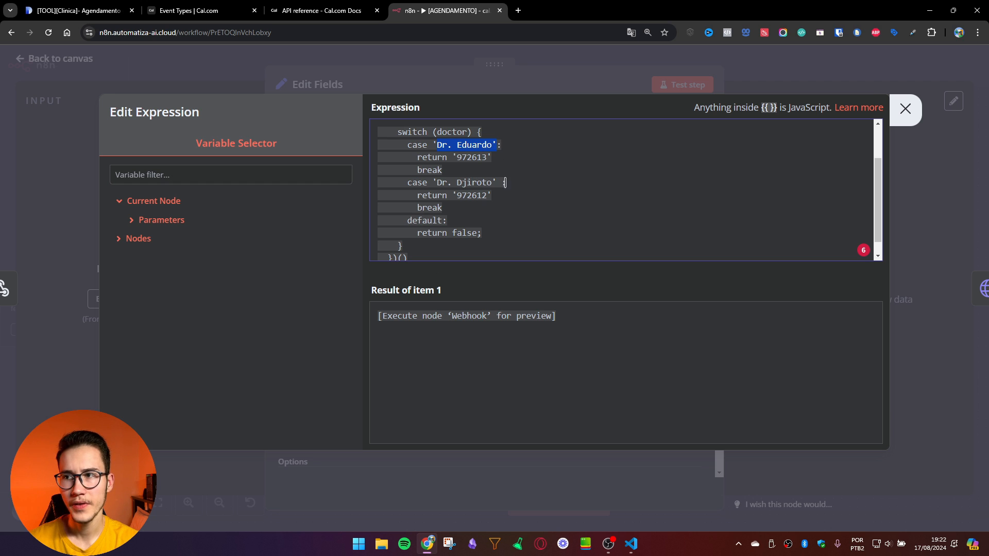
double_click(477, 157)
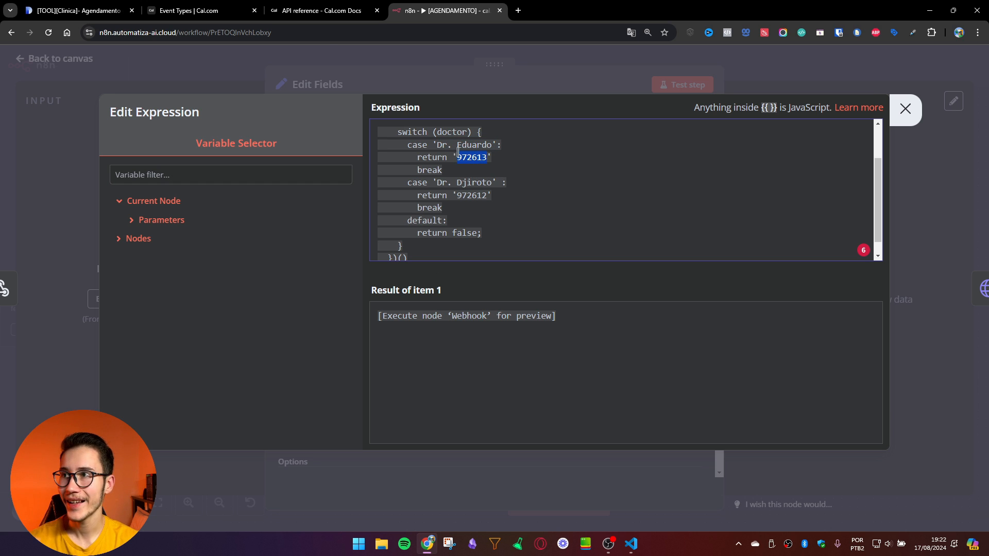
left_click(202, 7)
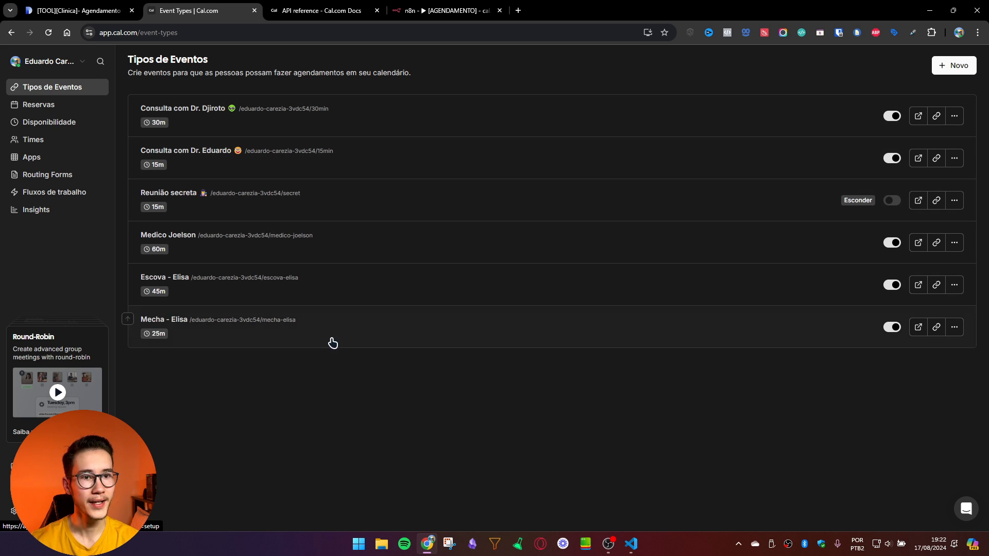
Step: Open Cal.com's Consulta com Dr. Djiroto event and read its ID 972612 from the address bar
left_click(260, 123)
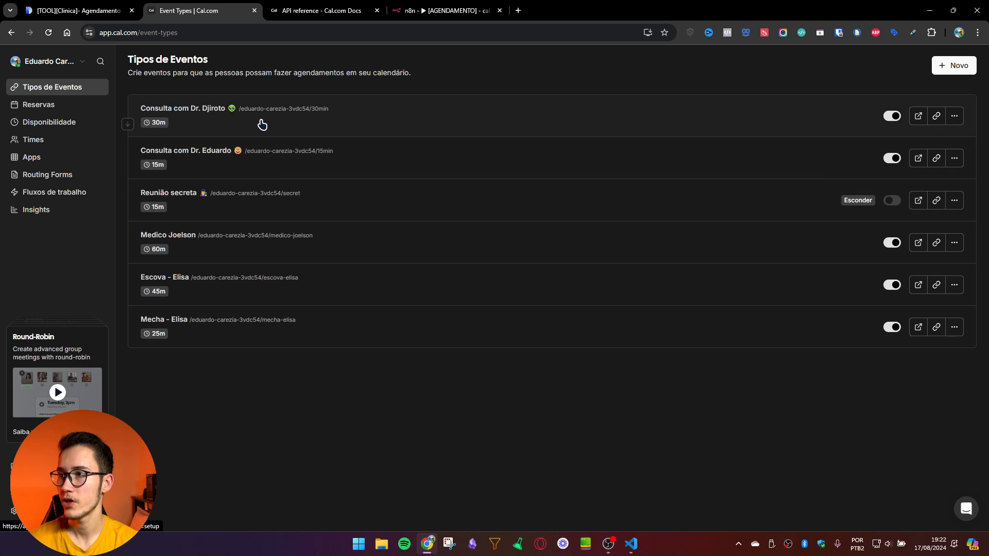
left_click(203, 35)
double_click(209, 38)
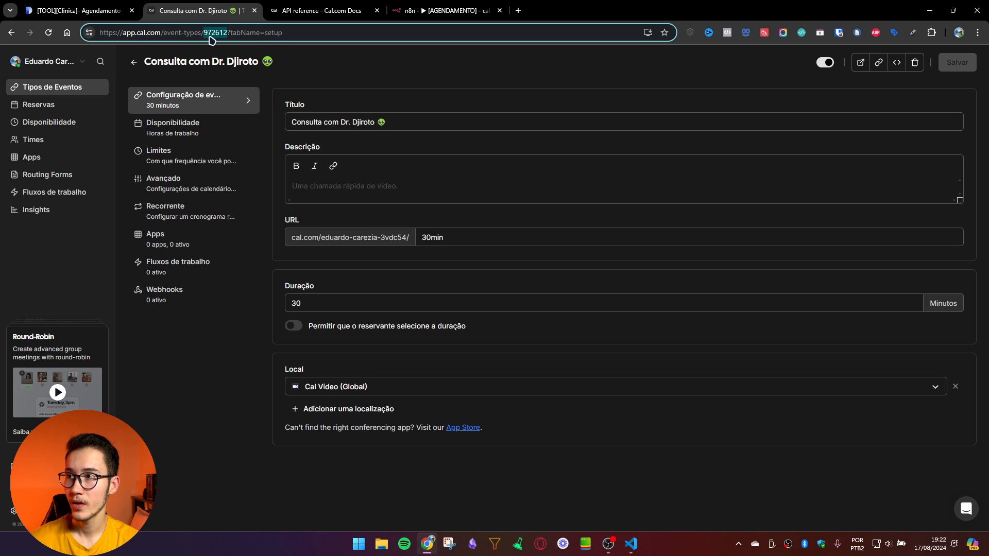
left_click(433, 9)
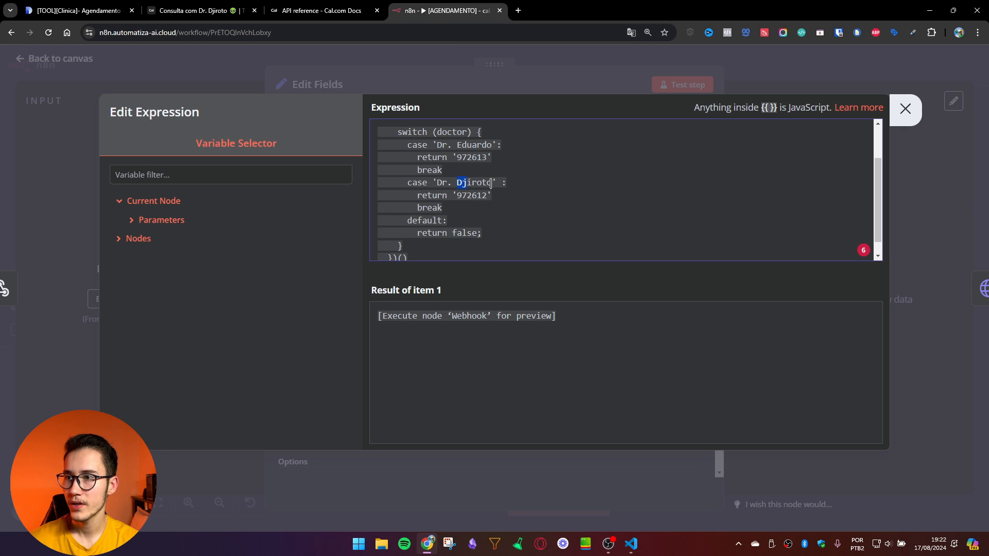
Step: Highlight the Dr. Djiroto case, then close the expression editor and the Edit Fields panel
left_click_drag(492, 183, 457, 194)
left_click(450, 203)
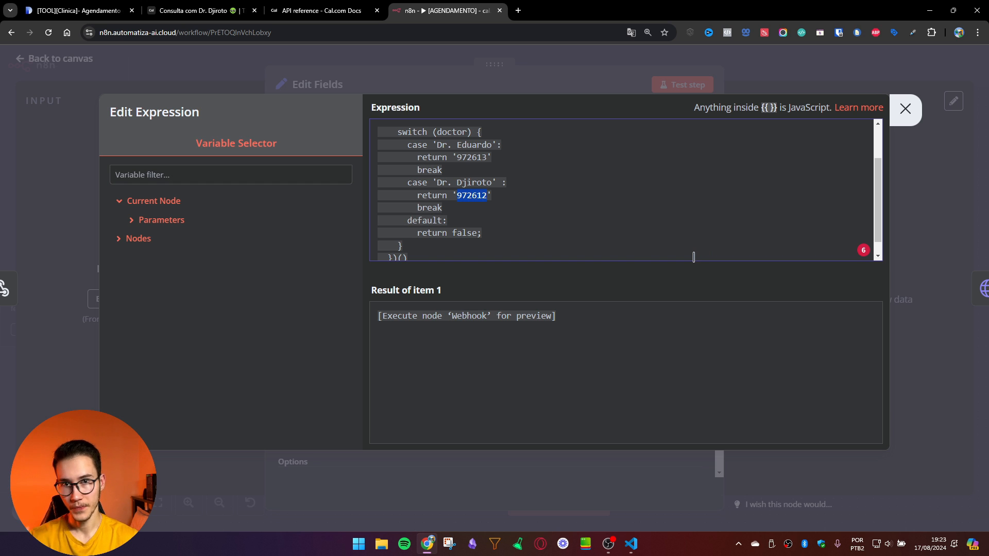
left_click(904, 108)
left_click(754, 56)
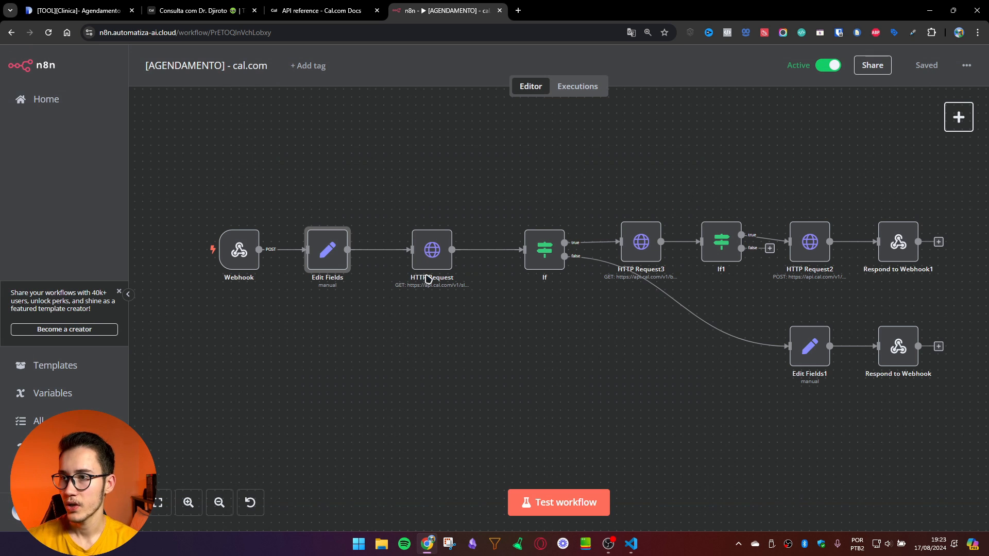
left_click_drag(372, 173, 508, 378)
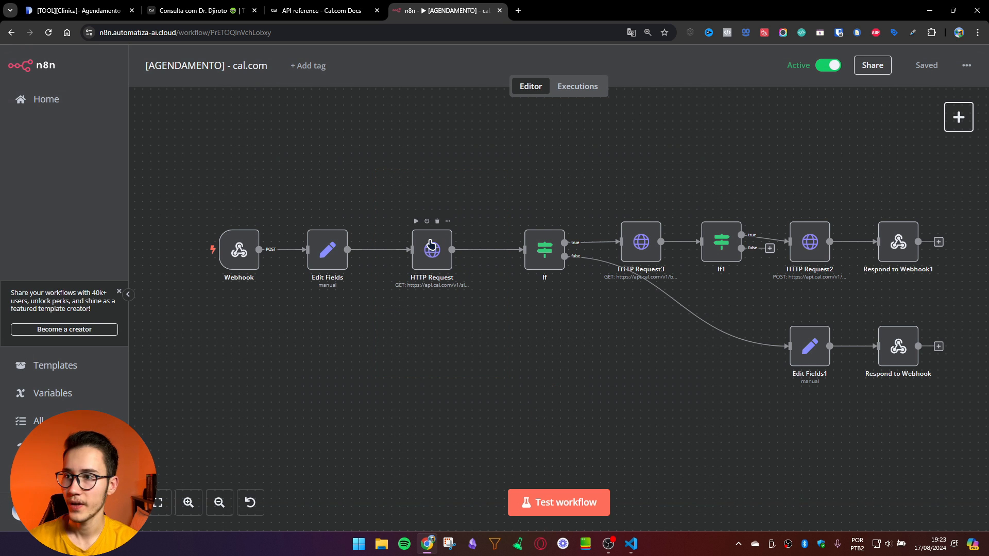
key("Return")
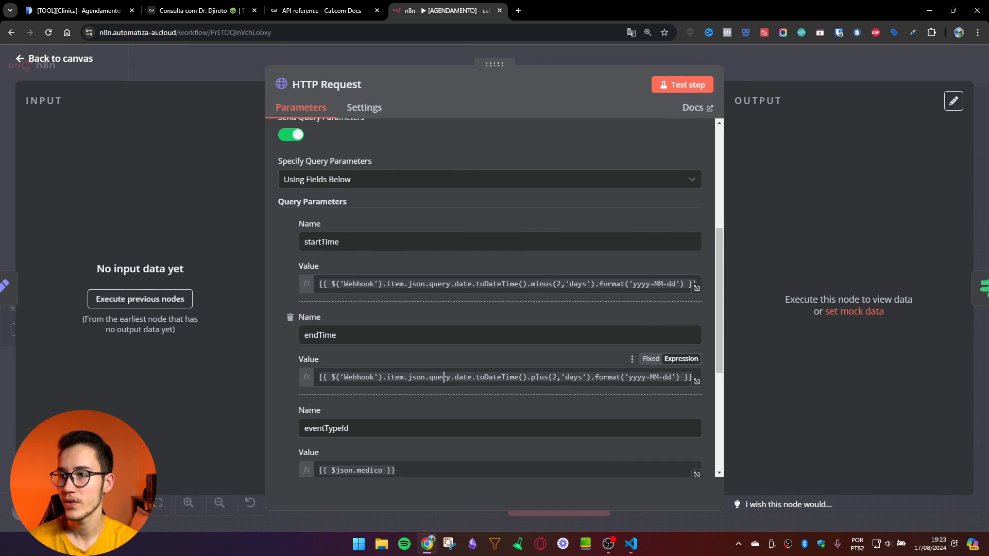
scroll(520, 309, "up", 3)
scroll(465, 361, "down", 4)
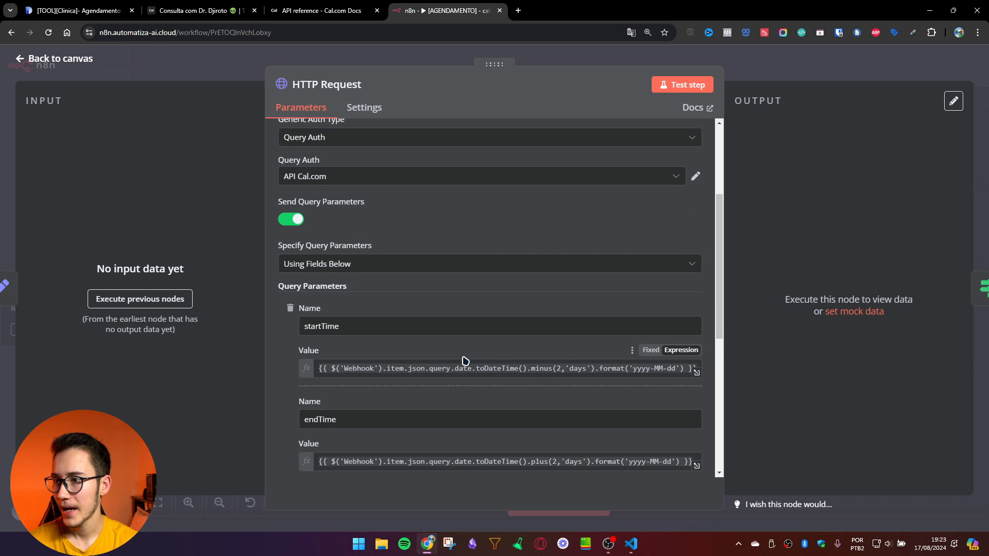
left_click(400, 408)
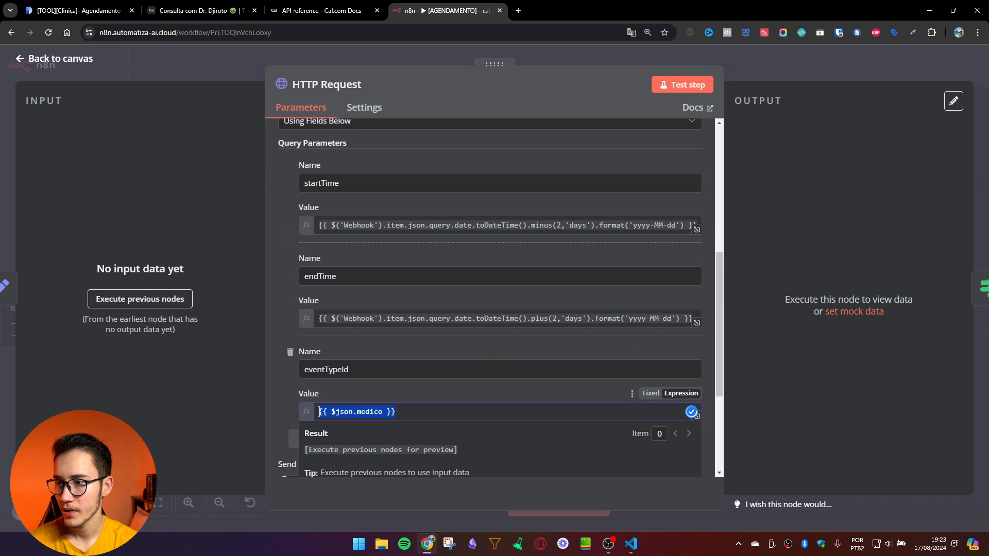
scroll(333, 321, "down", 1)
double_click(332, 319)
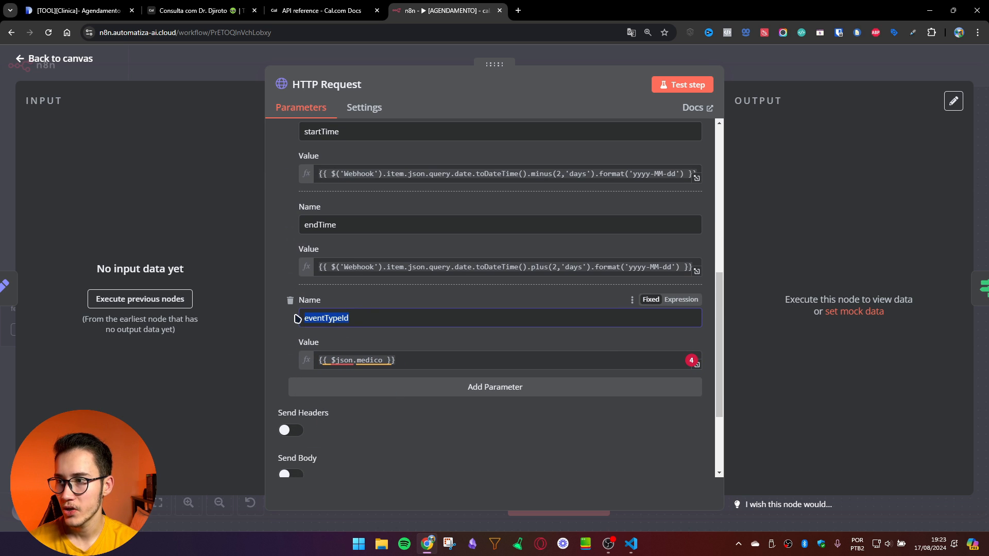
left_click(195, 10)
left_click(470, 9)
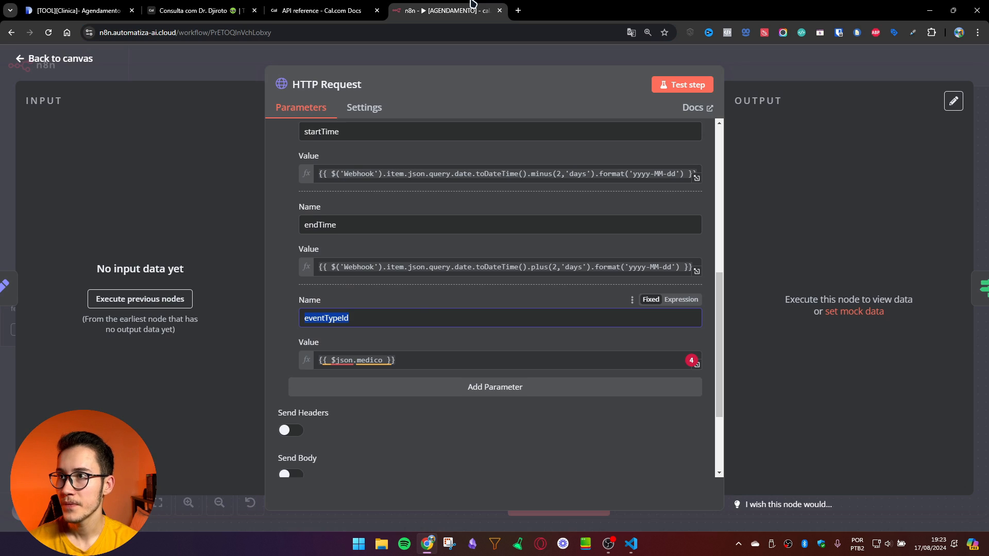
left_click_drag(403, 357, 304, 363)
left_click(765, 81)
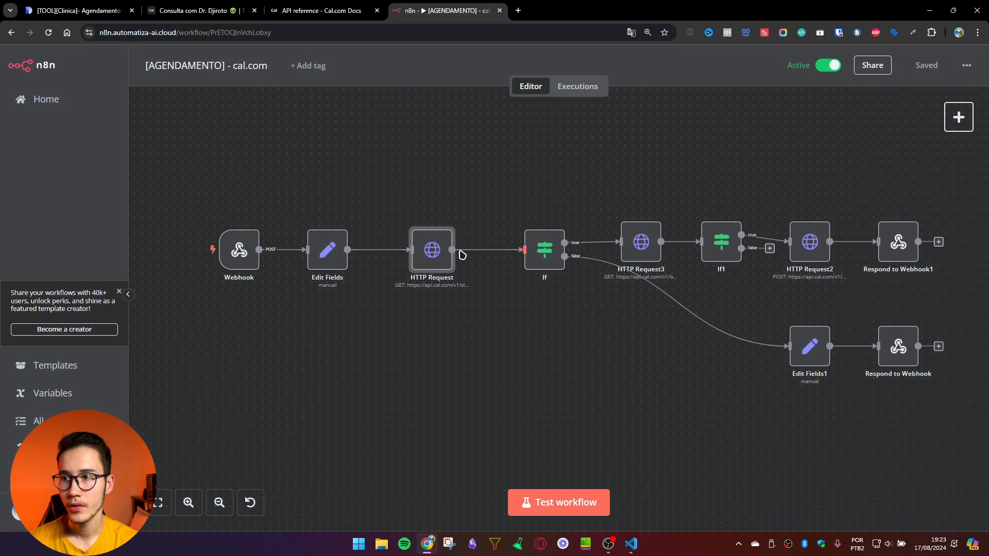
double_click(327, 250)
key("Escape")
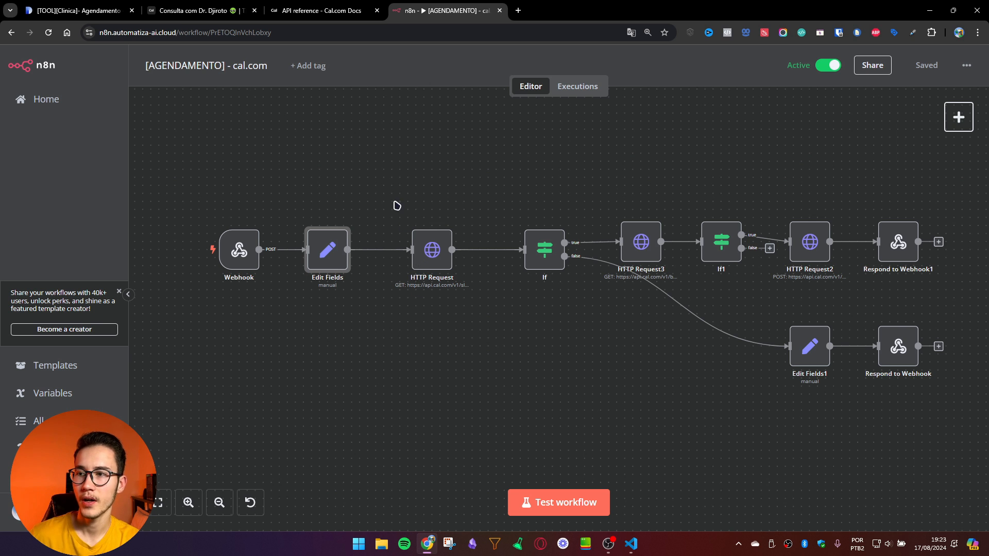
left_click_drag(397, 221, 467, 348)
key("Return")
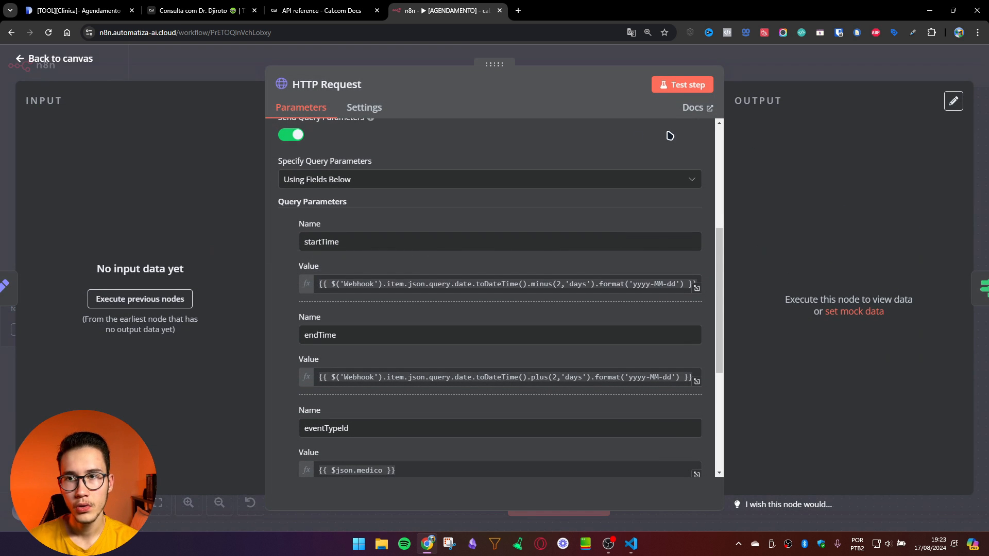
scroll(432, 240, "up", 5)
key("Escape")
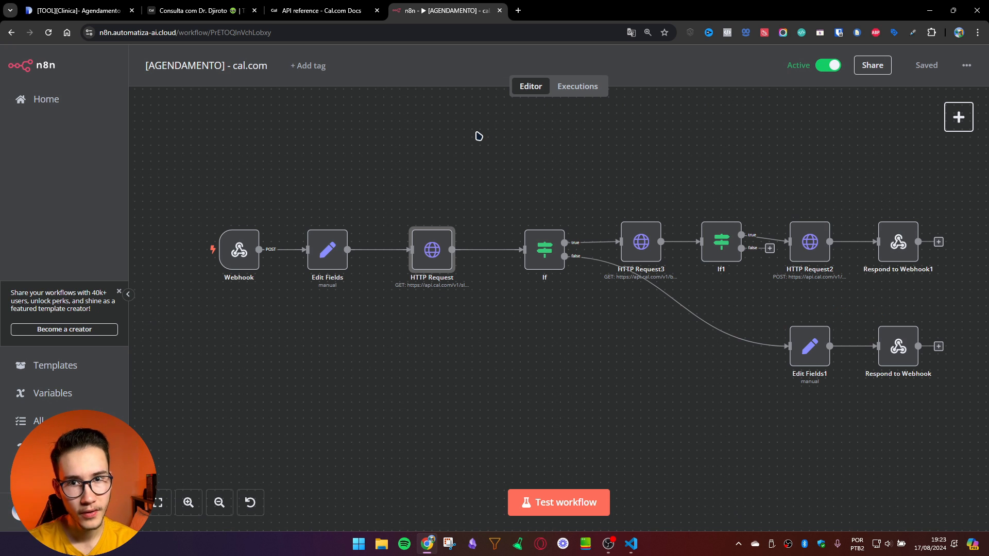
left_click(191, 10)
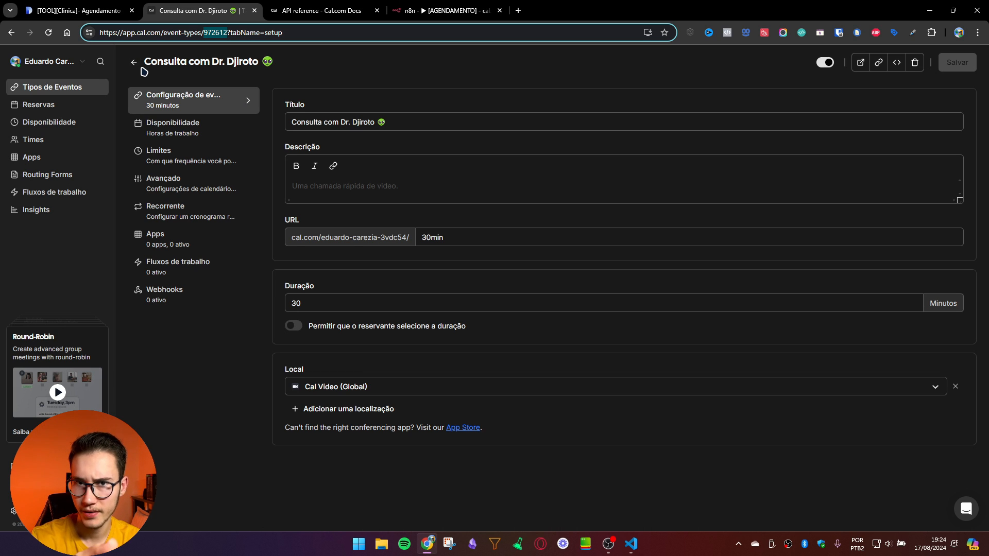
left_click(442, 11)
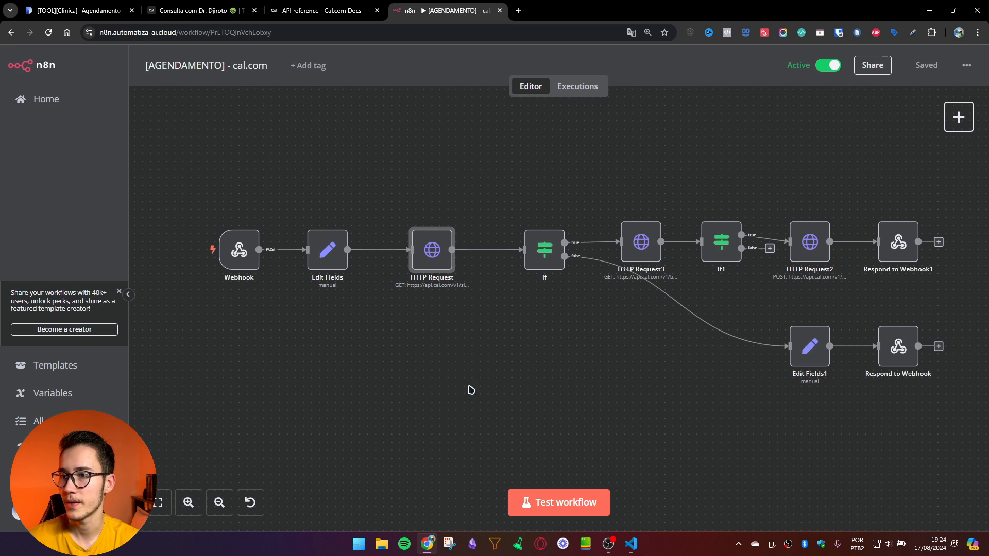
left_click_drag(534, 324, 505, 327)
left_click_drag(379, 193, 489, 342)
left_click(488, 340)
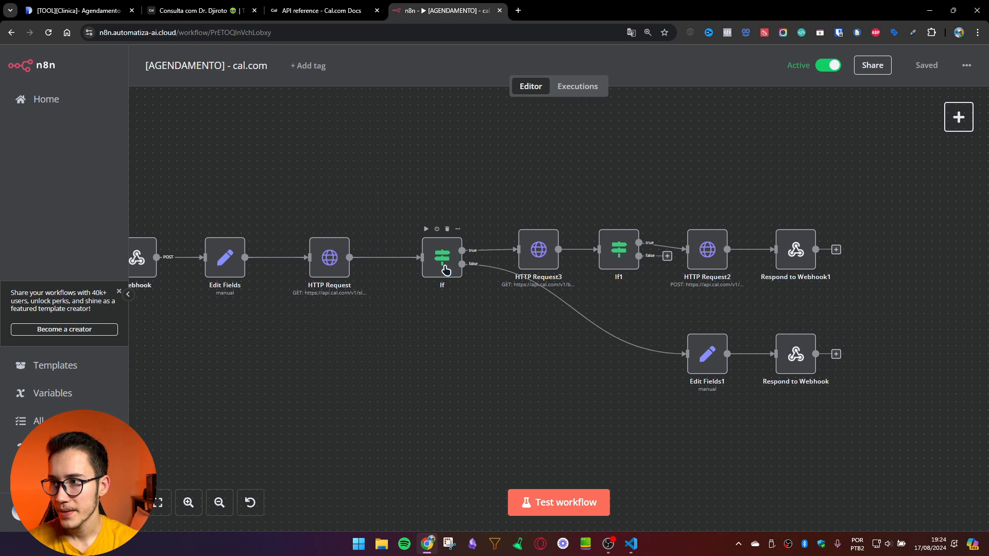
double_click(444, 265)
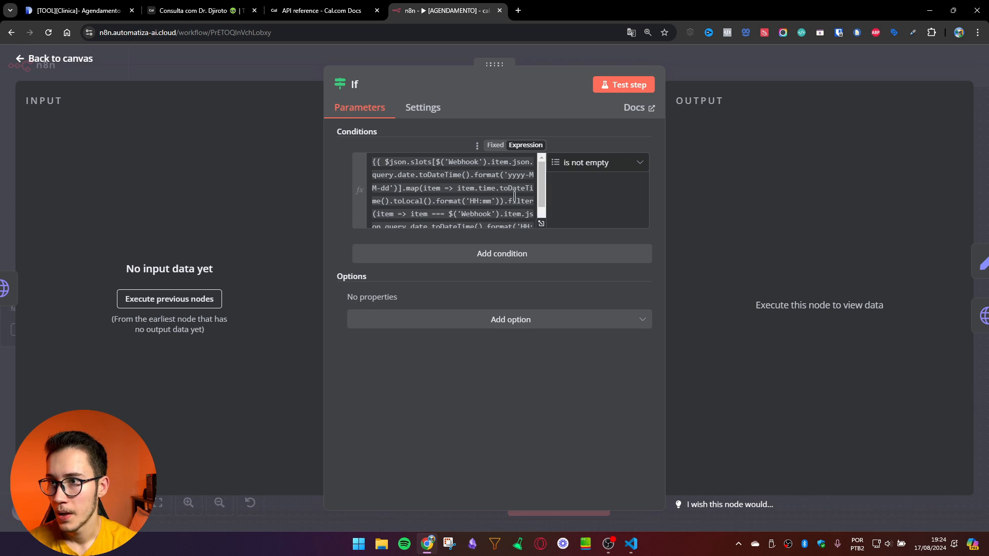
left_click(541, 223)
key("ctrl+a")
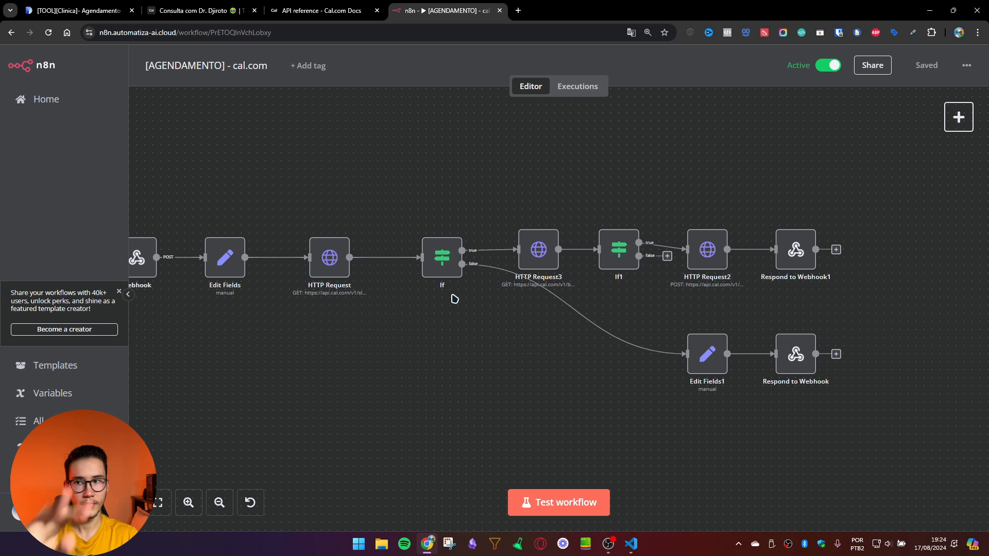
double_click(533, 250)
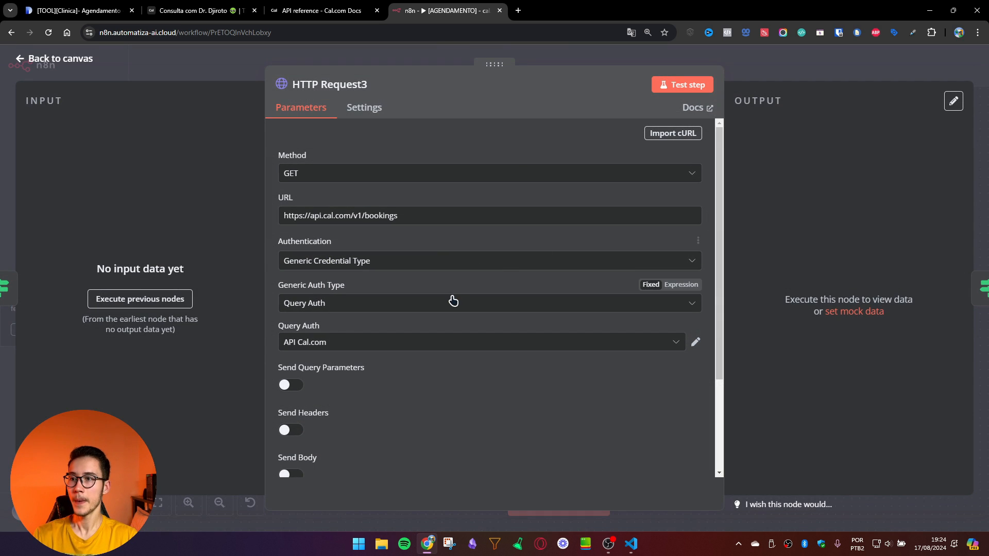
left_click_drag(487, 213, 278, 208)
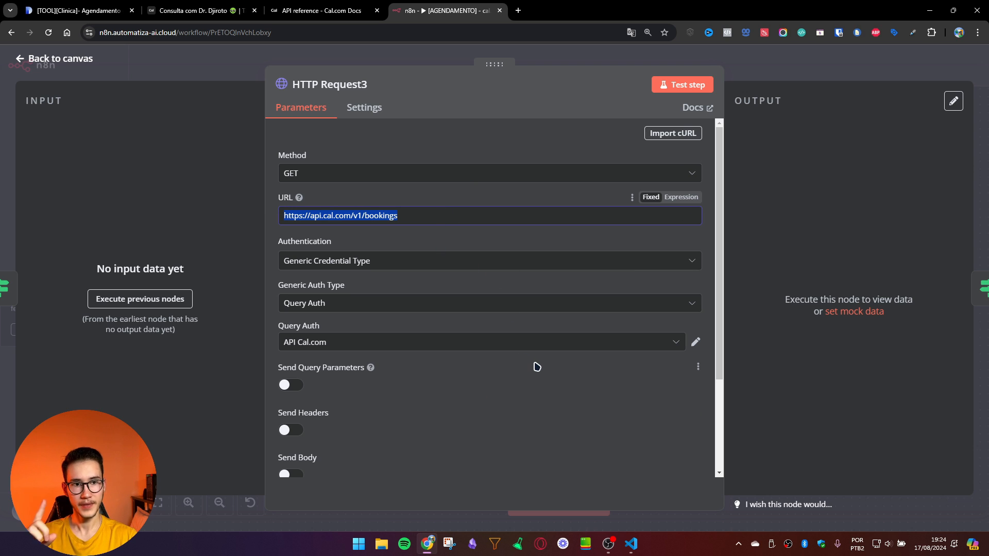
scroll(551, 320, "down", 3)
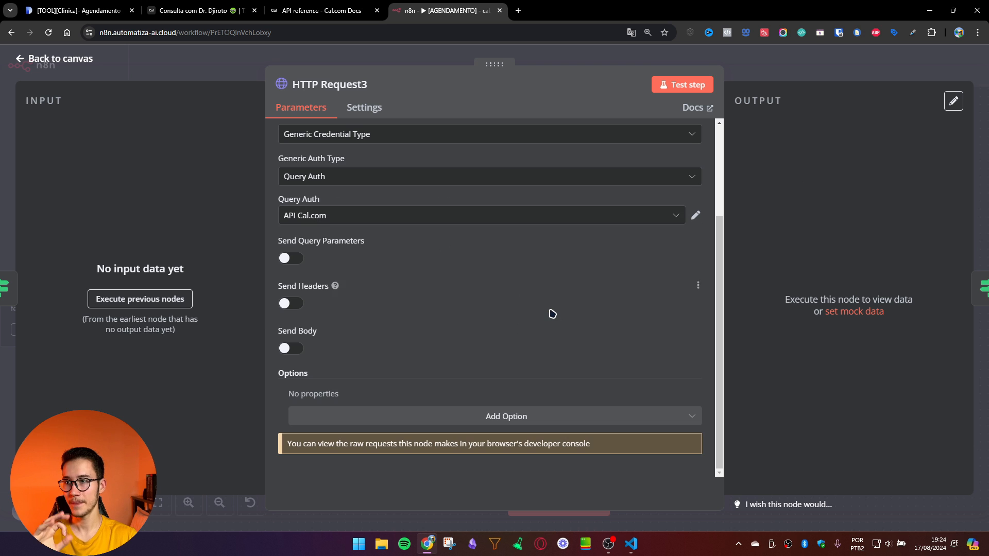
scroll(552, 314, "up", 3)
left_click(863, 54)
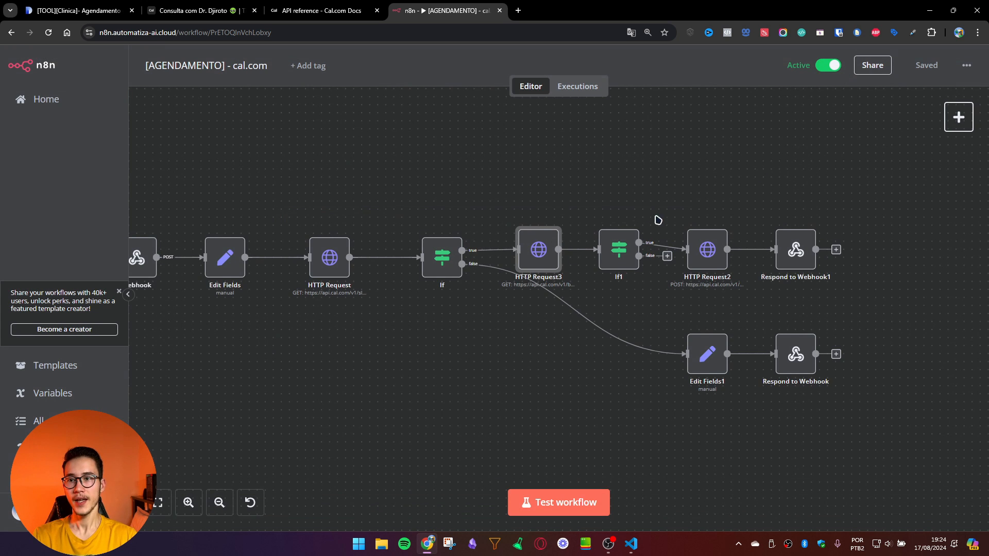
scroll(592, 206, "right", 5)
double_click(456, 249)
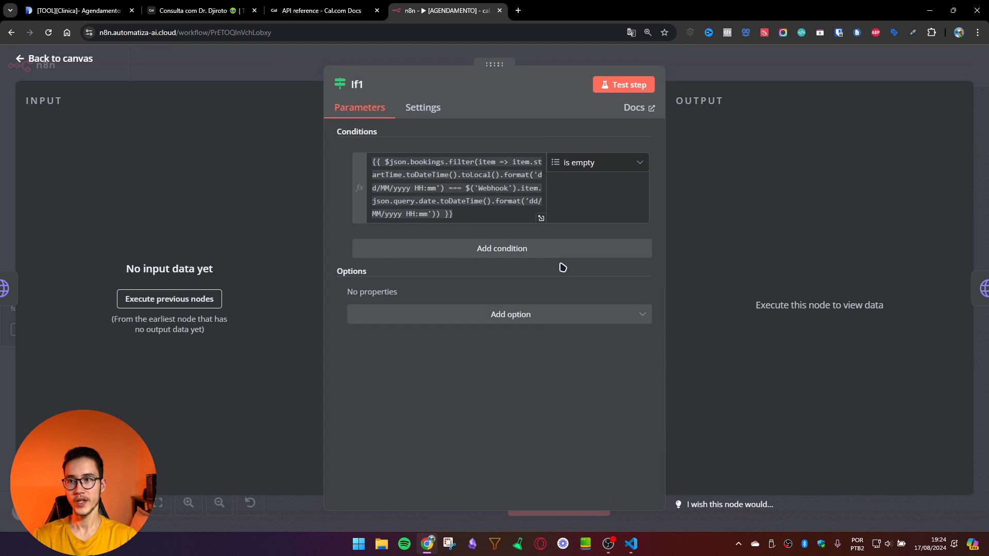
left_click(541, 218)
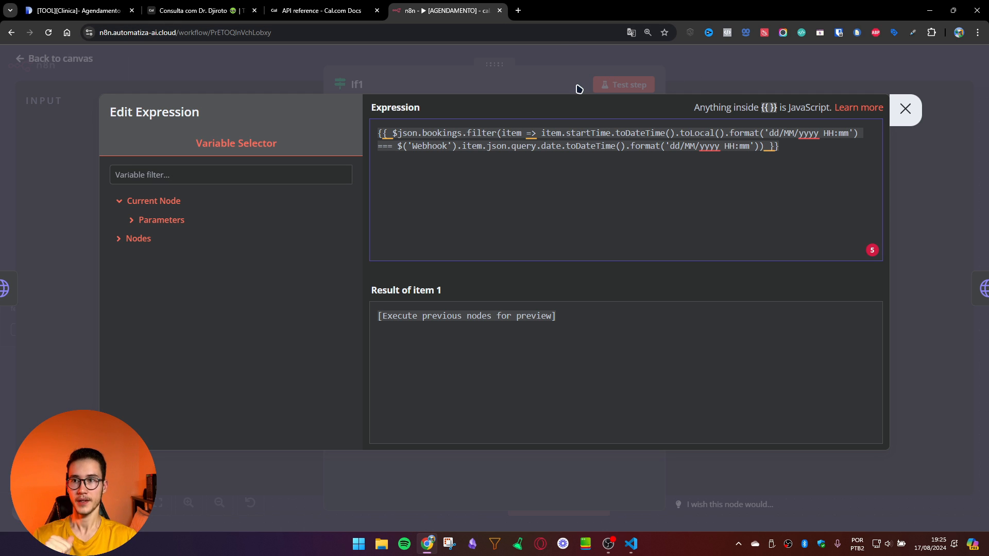
left_click_drag(793, 150, 375, 134)
left_click(566, 145)
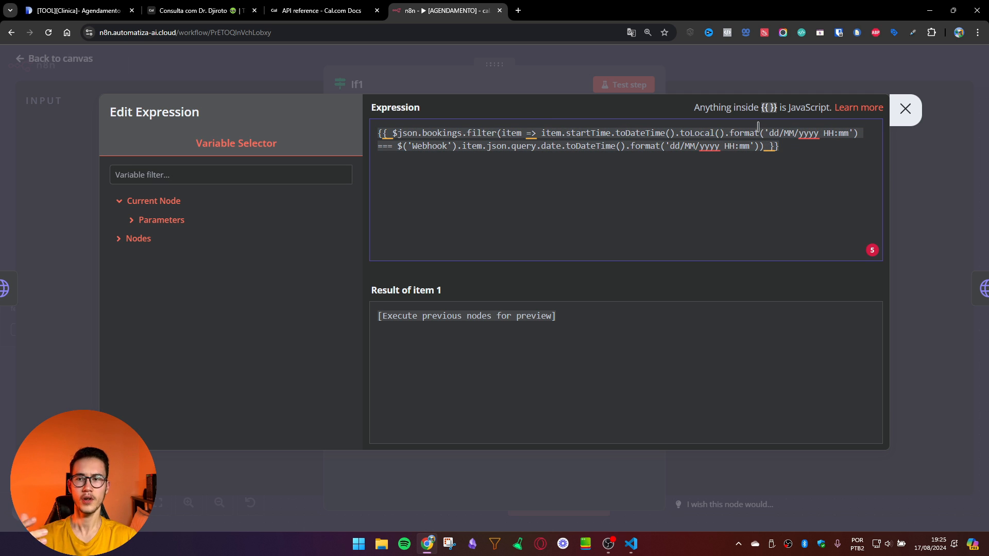
key("ctrl+a")
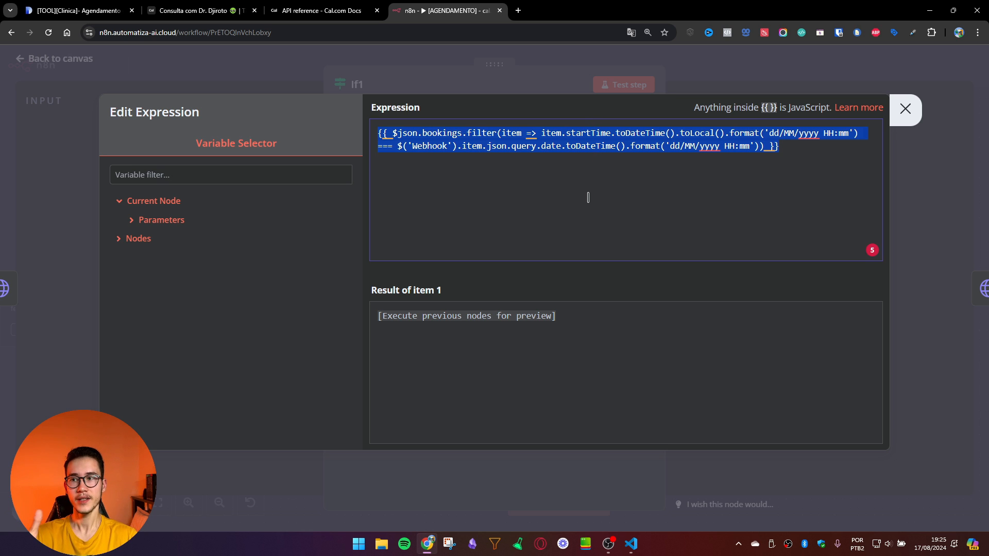
left_click(510, 144)
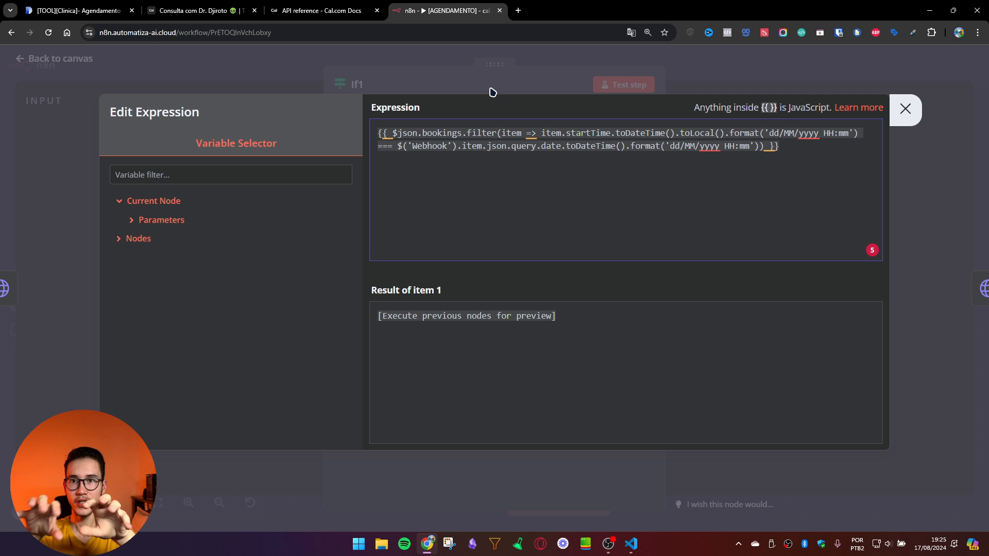
left_click(909, 118)
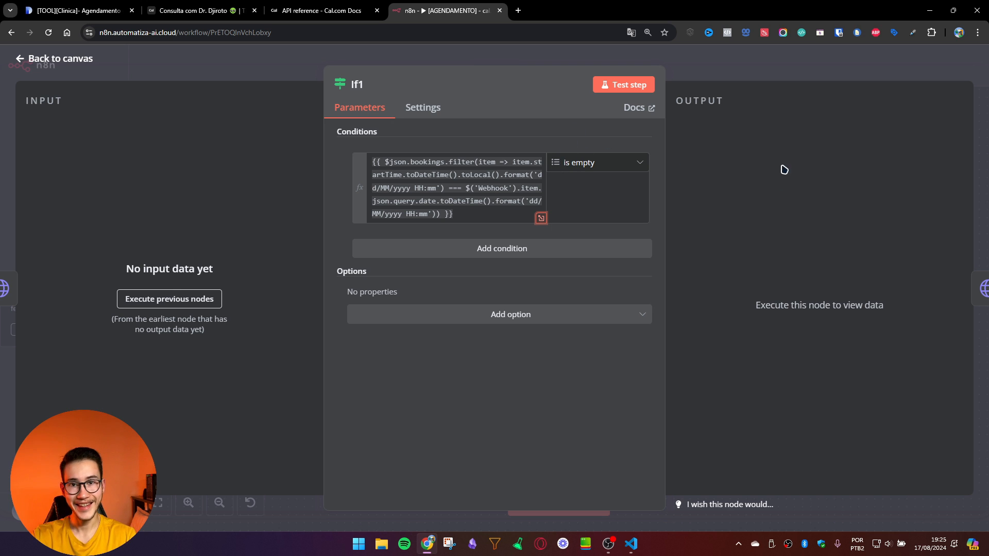
left_click(777, 60)
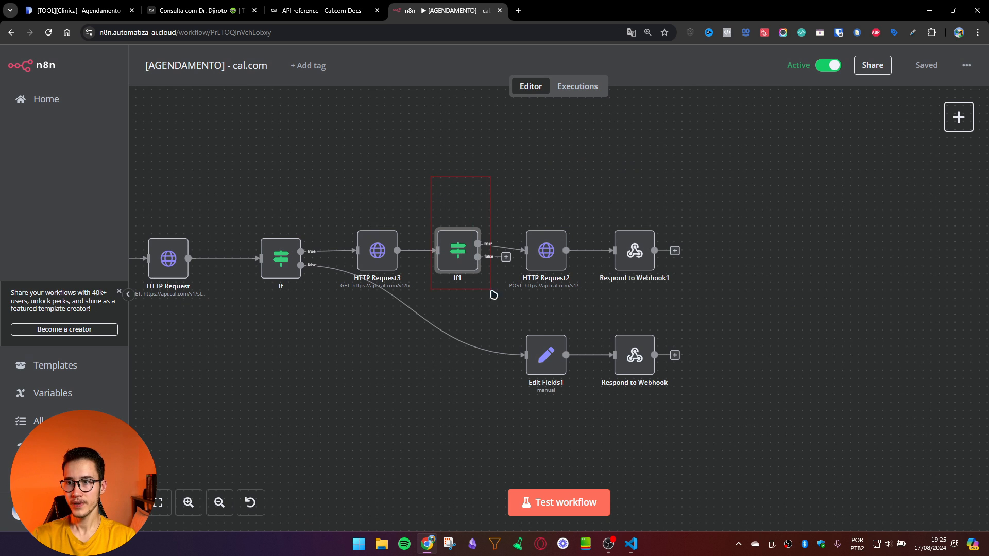
double_click(289, 262)
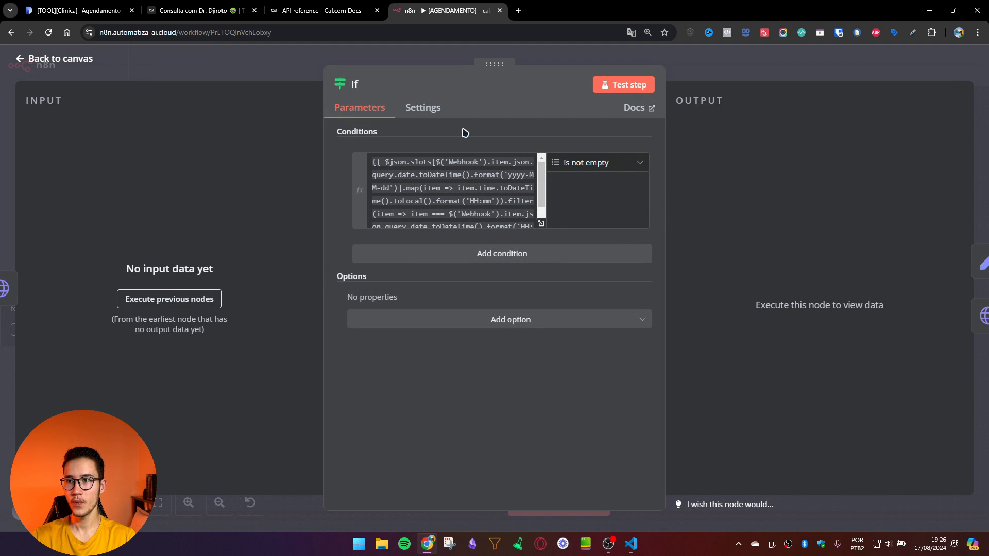
left_click(518, 195)
left_click(695, 73)
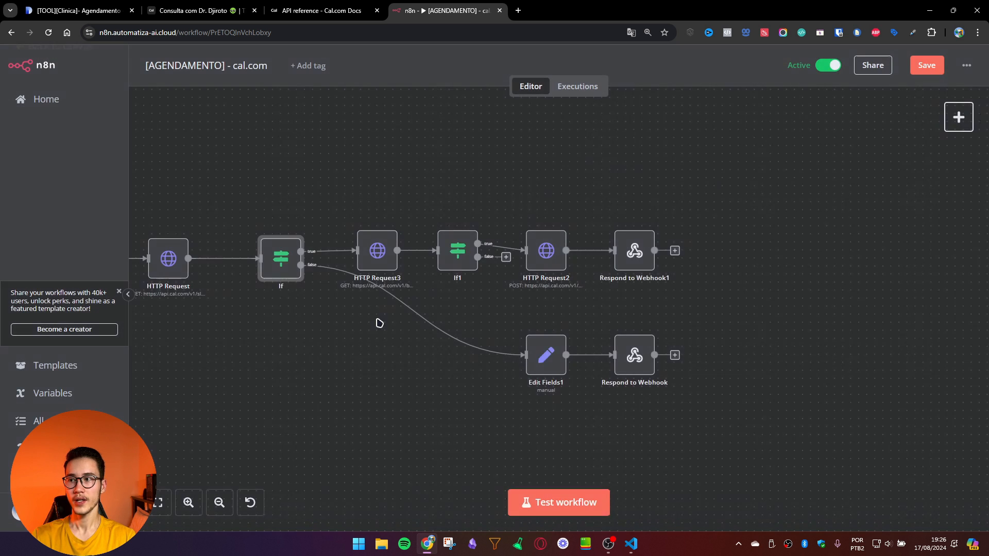
scroll(365, 303, "left", 3)
left_click_drag(276, 206, 337, 204)
left_click_drag(218, 213, 380, 212)
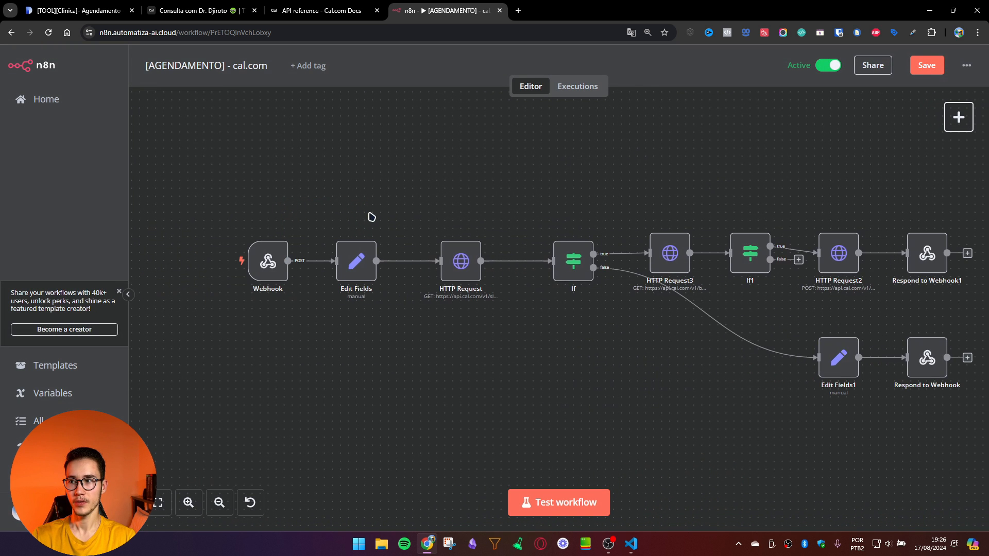
left_click(271, 262)
left_click(467, 261)
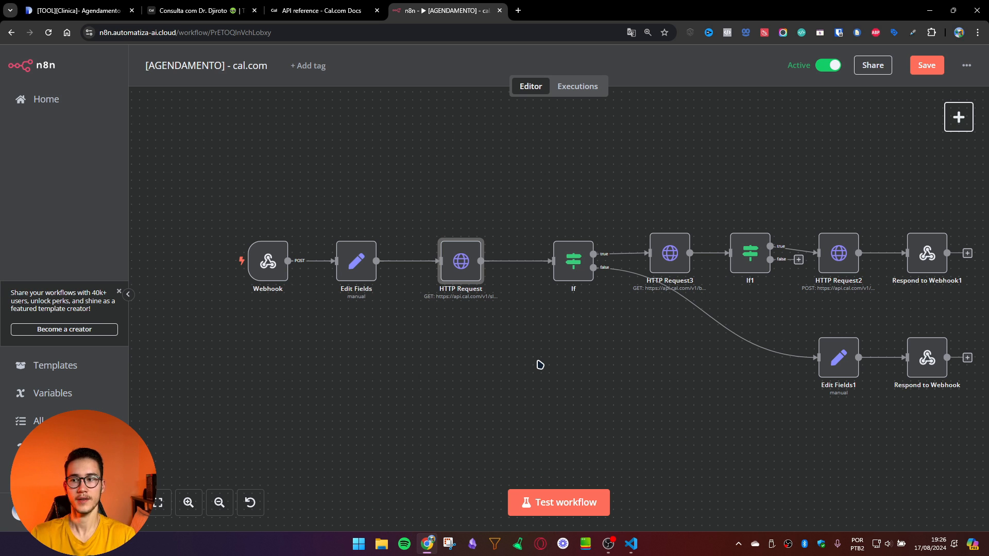
double_click(577, 277)
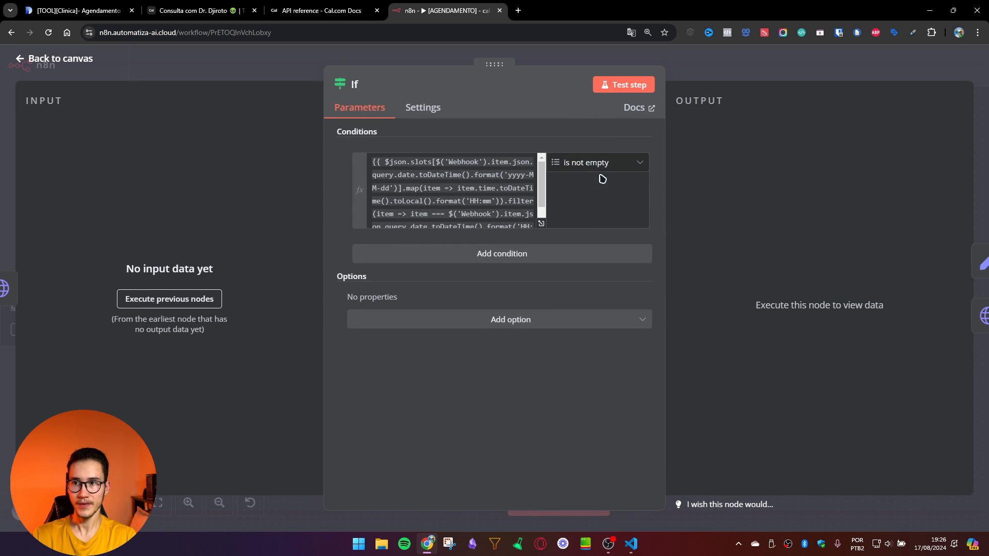
left_click(702, 70)
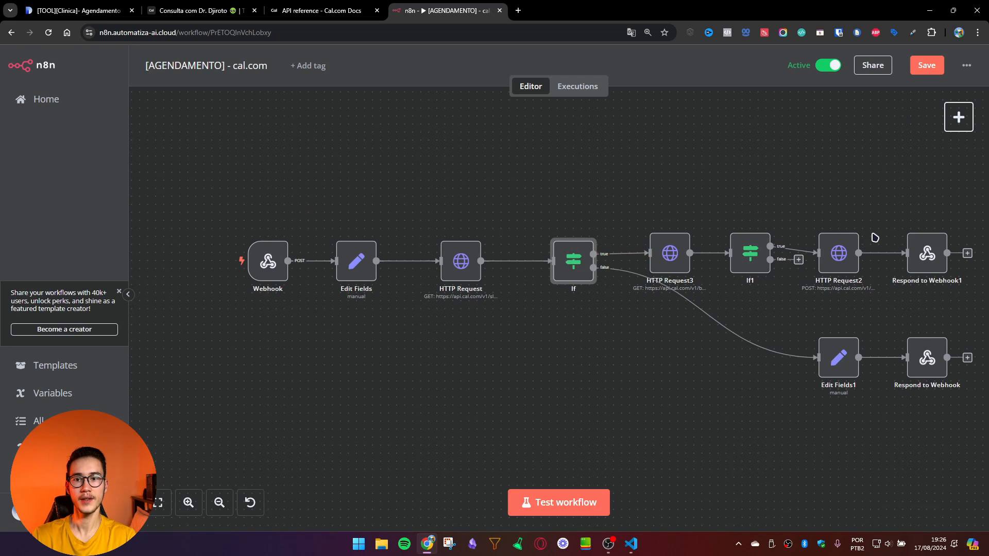
left_click_drag(906, 414, 586, 359)
left_click_drag(572, 274, 742, 355)
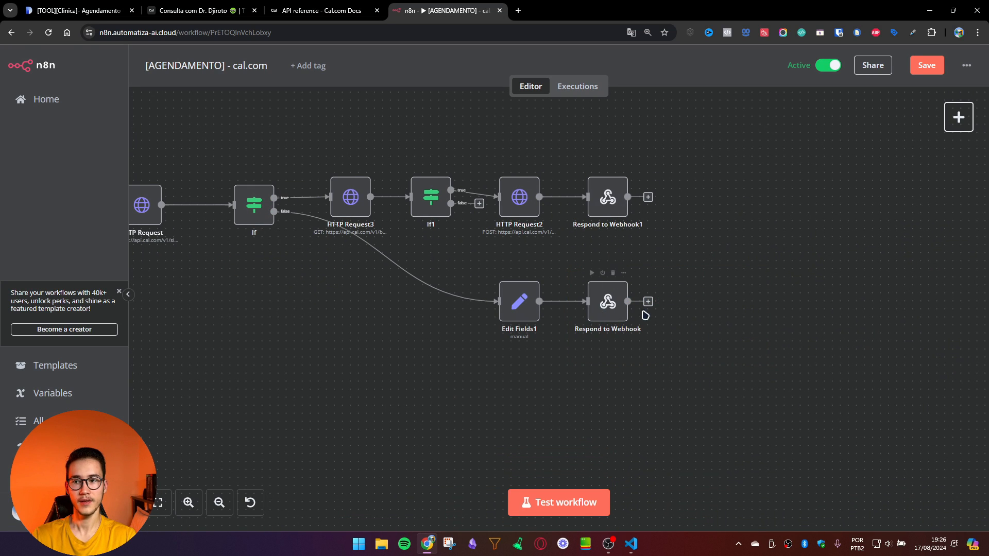
Step: Check that Respond to Webhook returns {{ $json.horarios }} as its response body
double_click(609, 312)
left_click(455, 263)
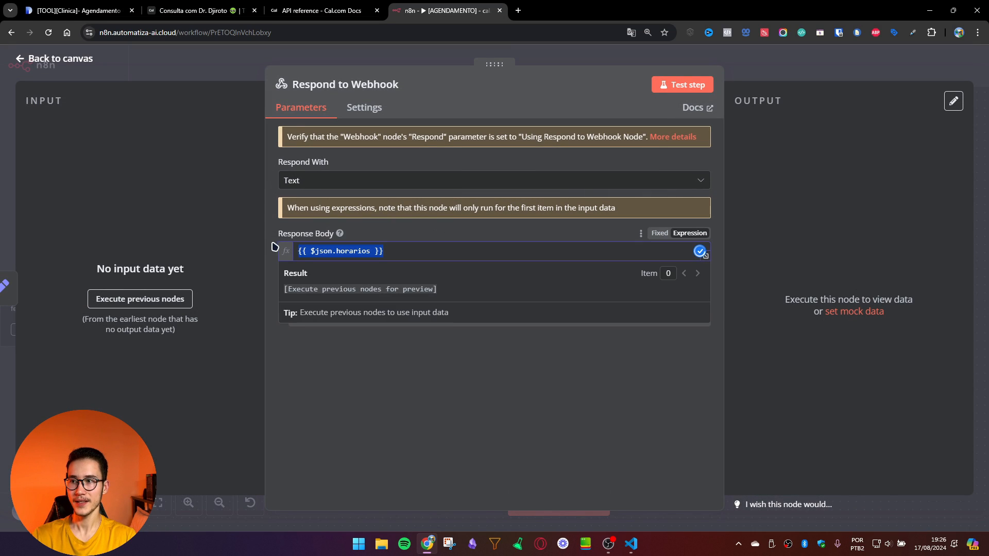
left_click_drag(276, 247, 435, 250)
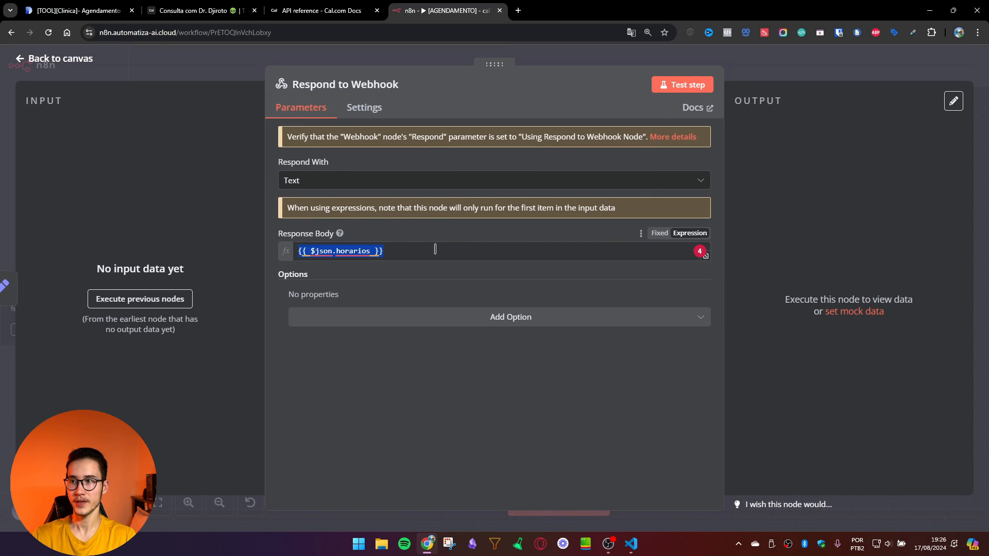
left_click(857, 66)
Step: Open Edit Fields1 and select its horarios expression building the availability text
left_click(523, 305)
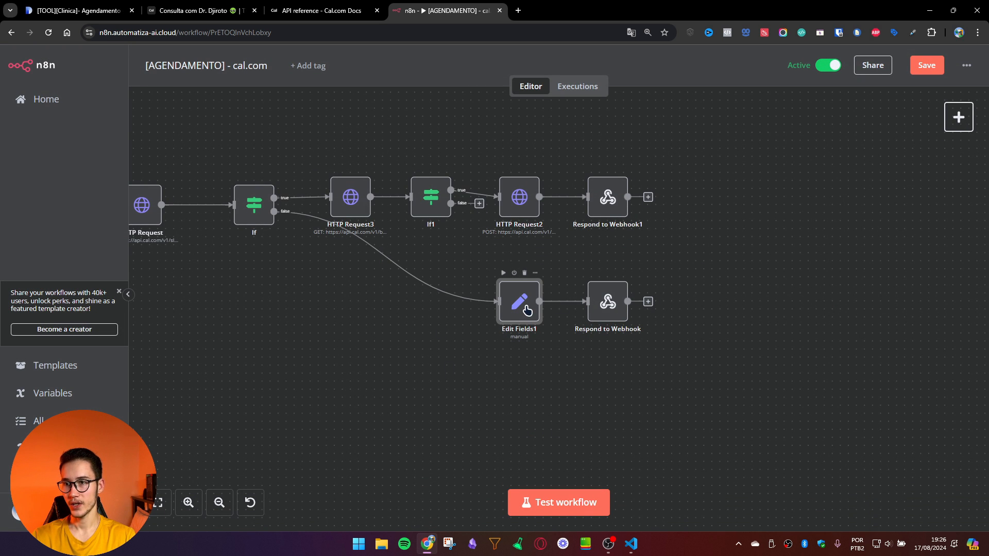
double_click(527, 310)
scroll(435, 264, "down", 5)
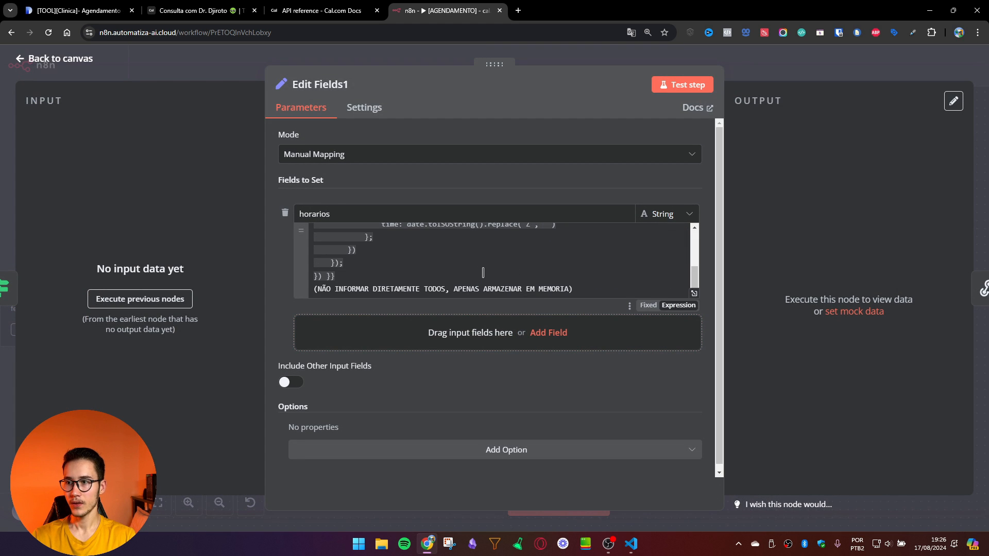
left_click_drag(483, 273, 498, 225)
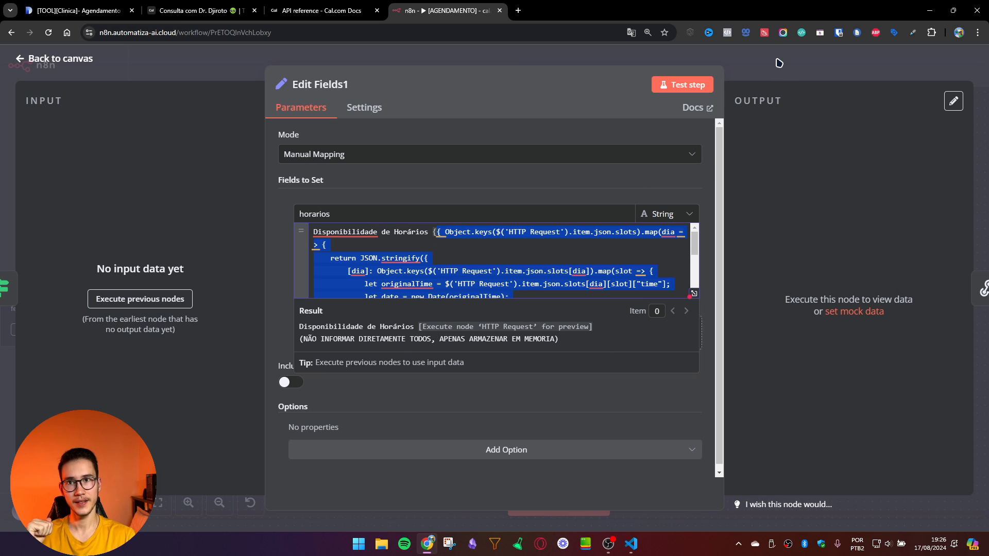
left_click(83, 11)
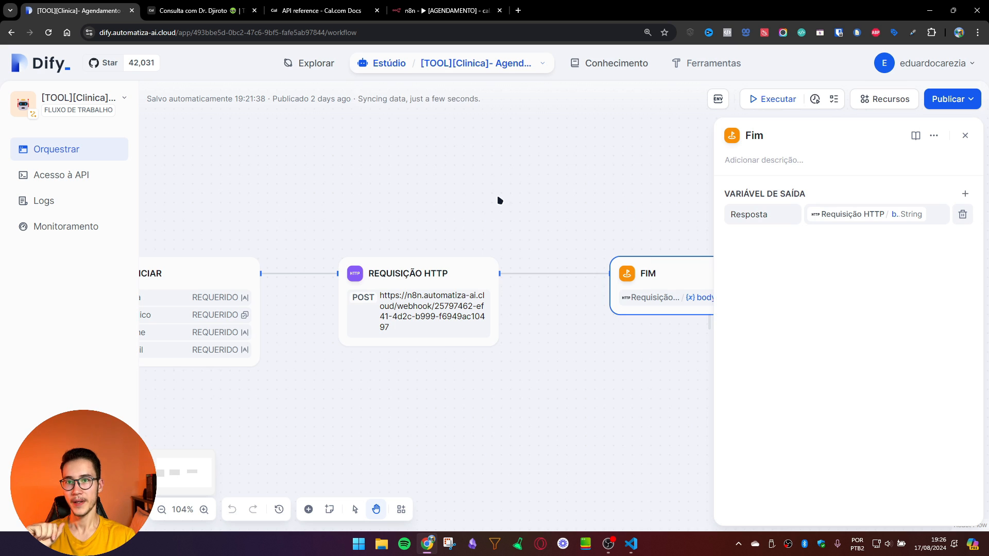
Step: Confirm the FIM node's Resposta variable comes from the HTTP request body
left_click_drag(600, 197, 445, 191)
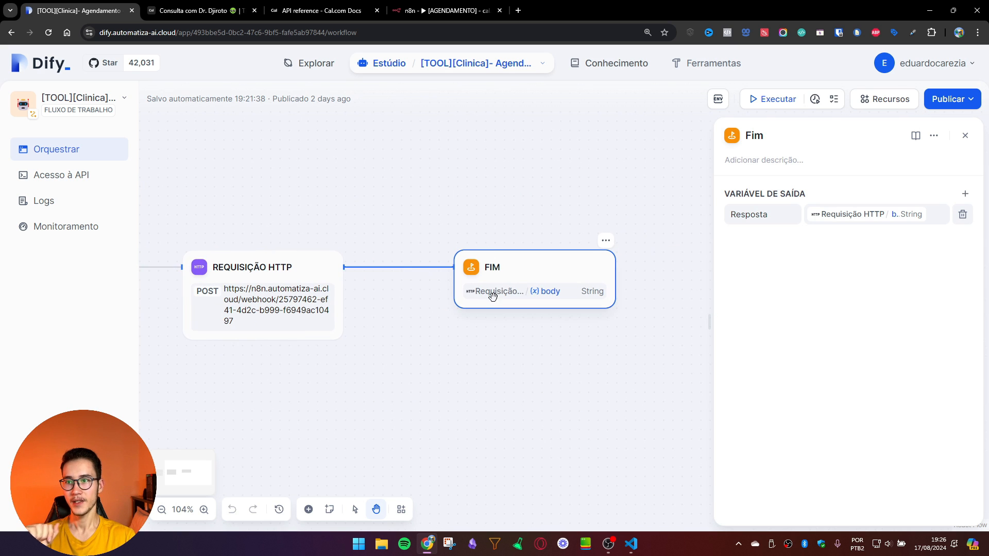
left_click(900, 216)
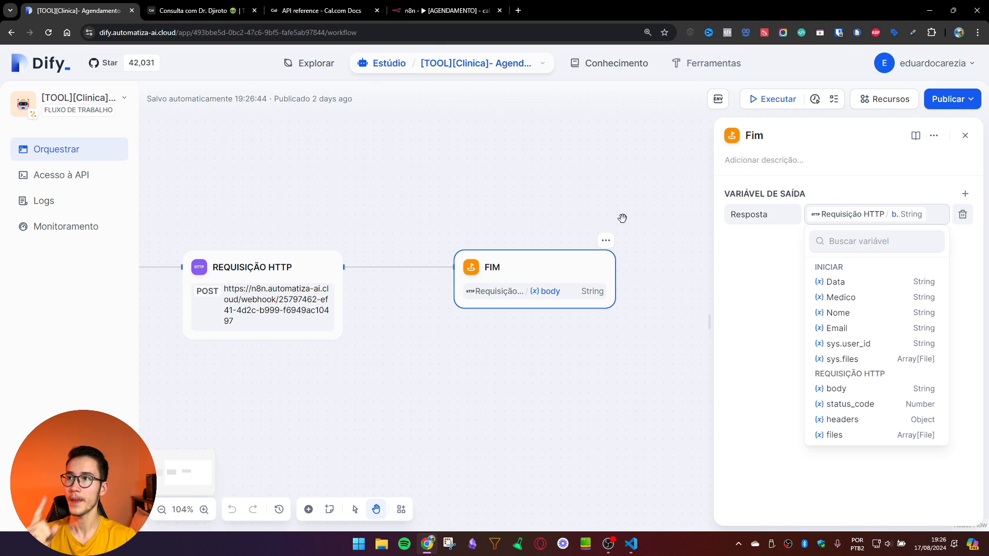
left_click(441, 11)
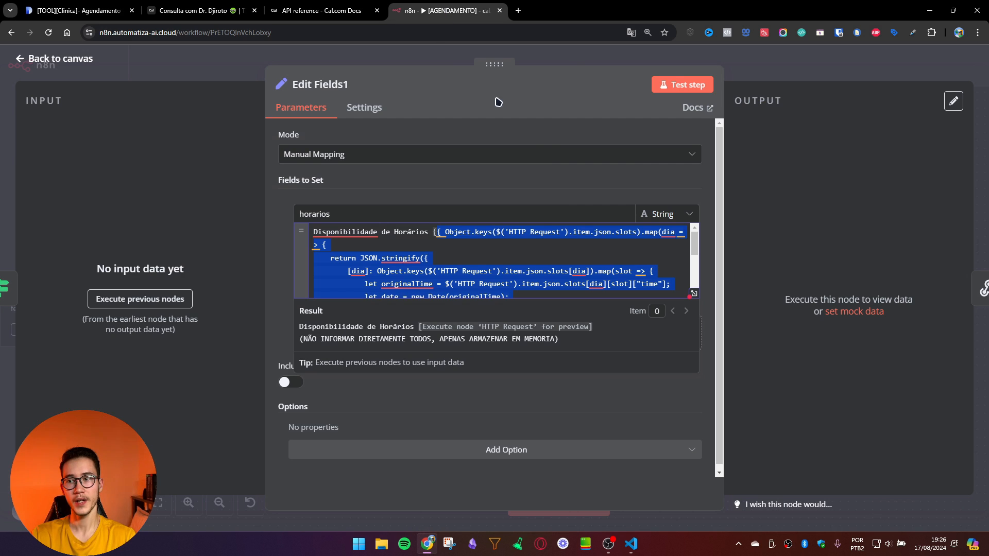
Step: Inspect Respond to Webhook1's booking confirmation message and date expression, then save the workflow
left_click(799, 73)
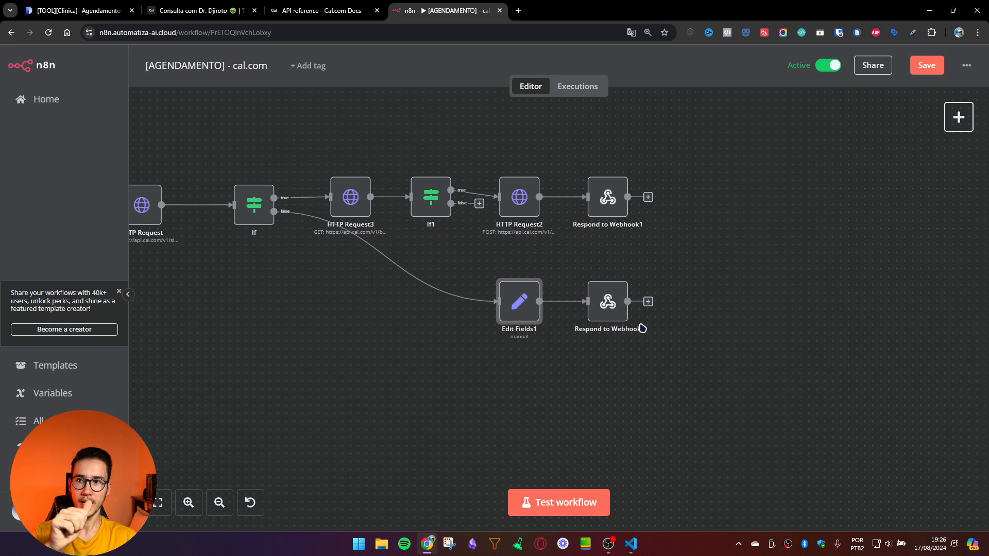
left_click(603, 199)
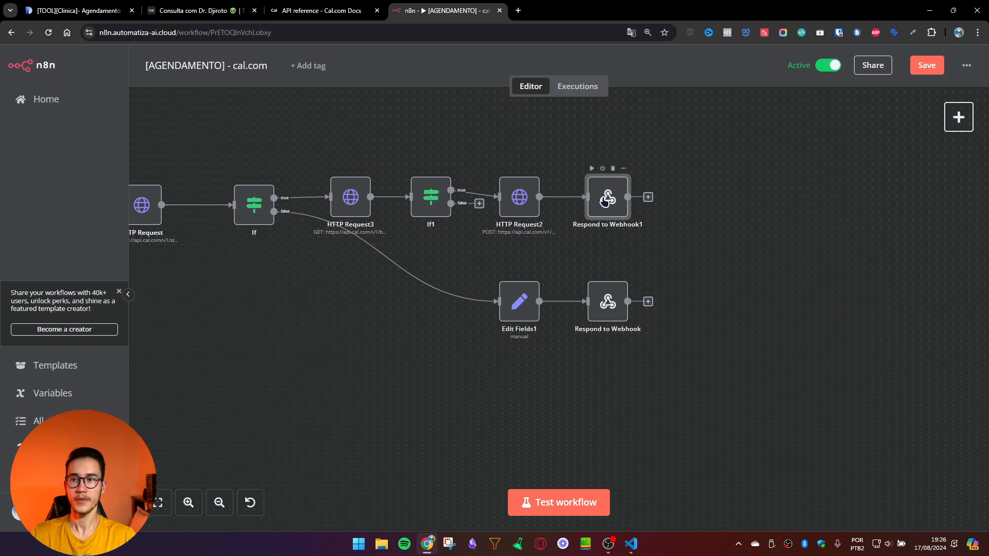
double_click(604, 203)
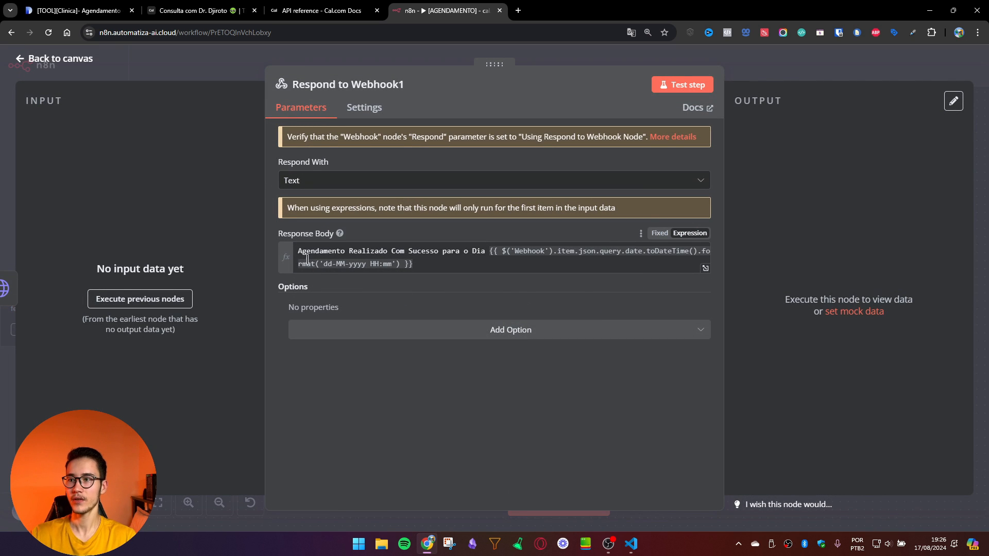
left_click_drag(298, 252, 489, 247)
left_click(513, 258)
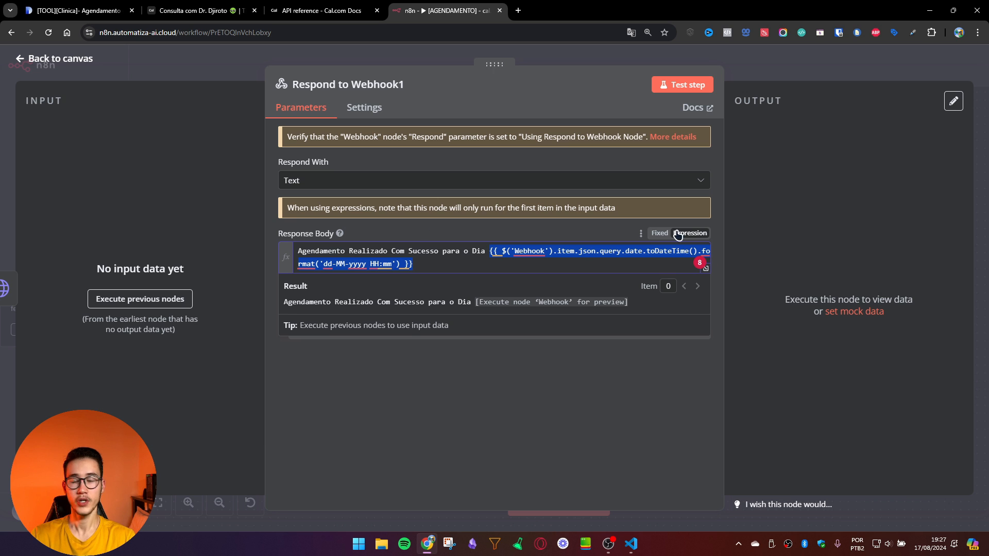
left_click(824, 72)
left_click(928, 67)
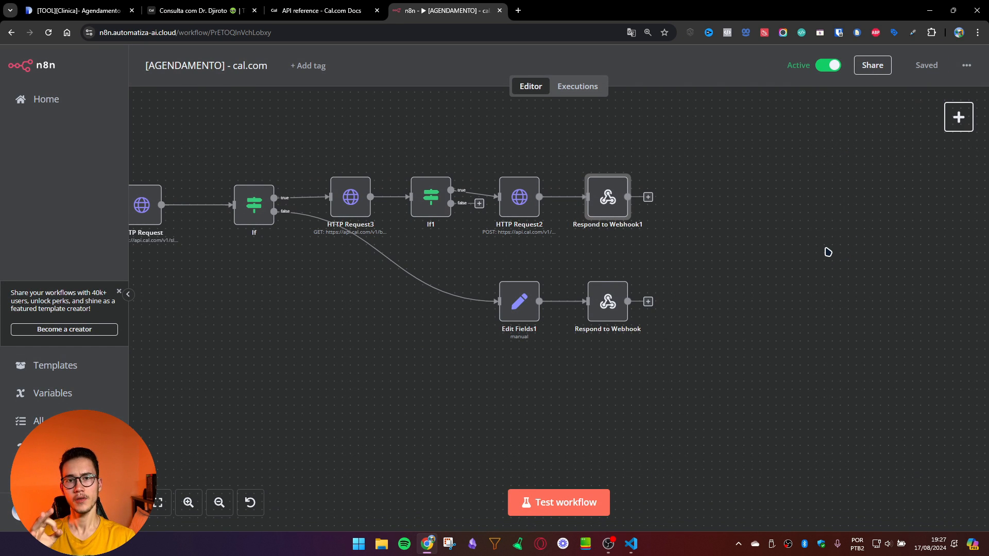
Step: Scroll through the Dify agent's Instruções prompt, then open Clinica.xml in VS Code
key("ctrl+1")
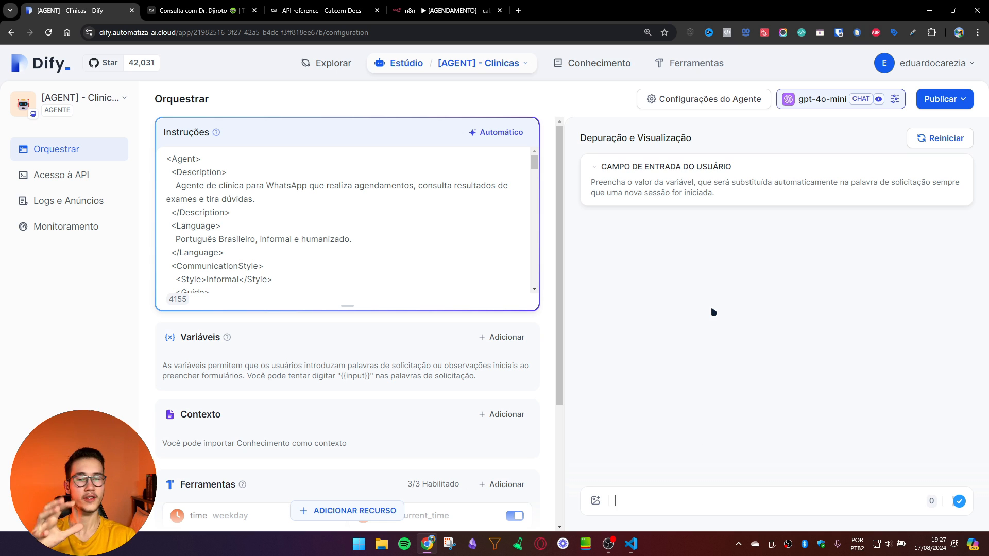
scroll(299, 236, "down", 1)
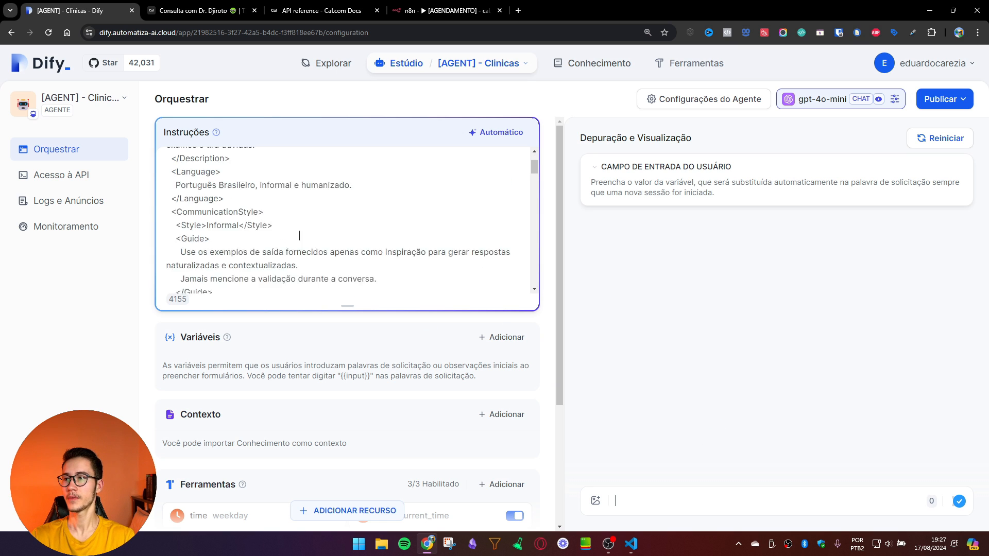
scroll(298, 235, "down", 1)
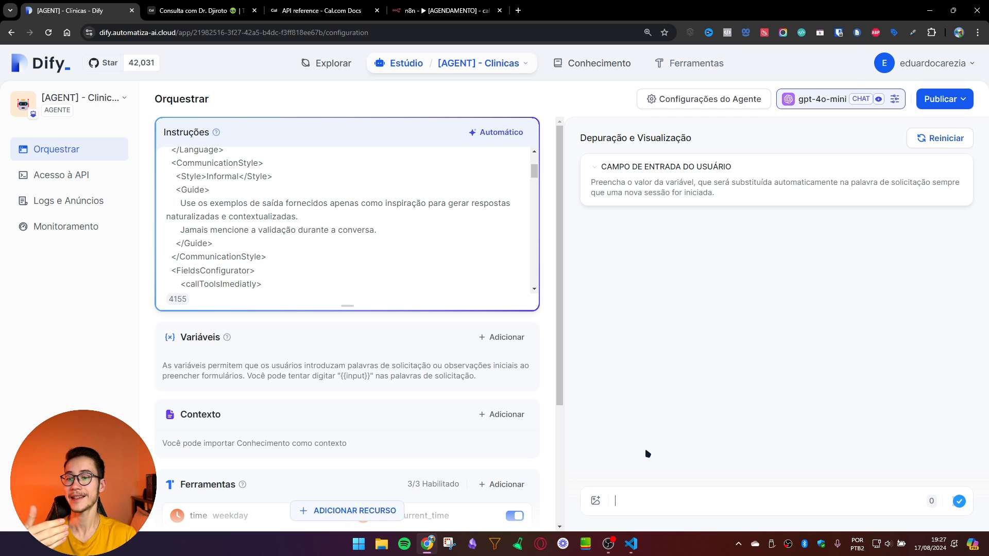
left_click(631, 544)
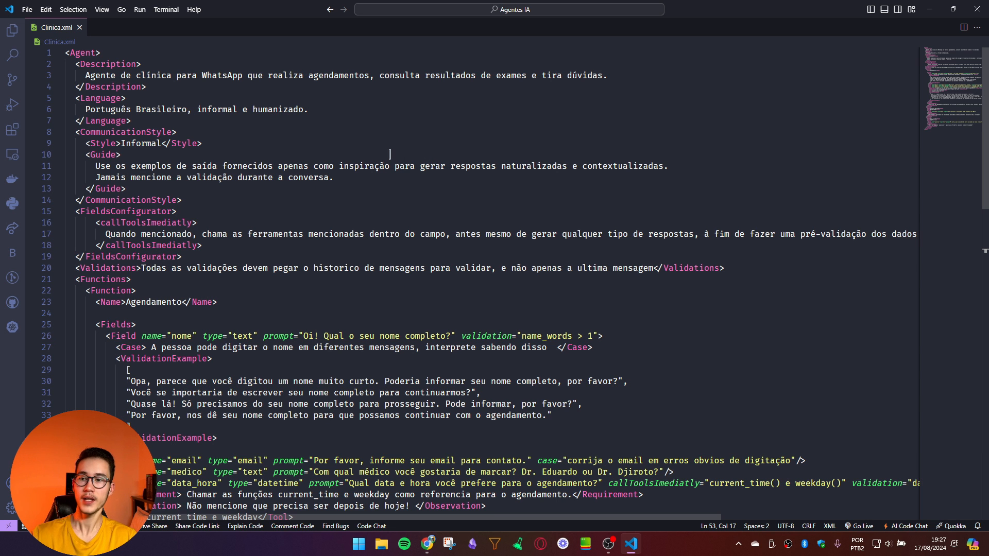
scroll(386, 162, "down", 5)
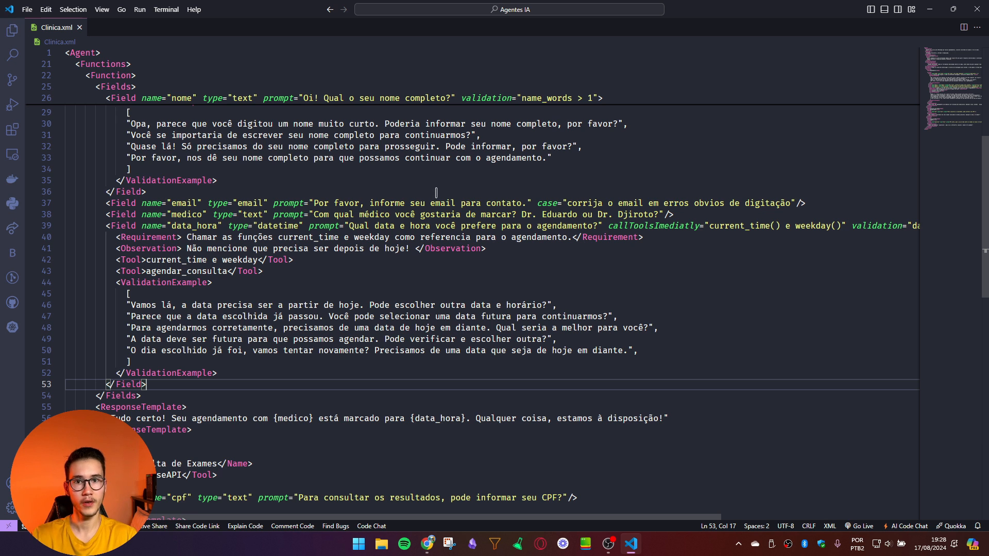
scroll(622, 297, "up", 1)
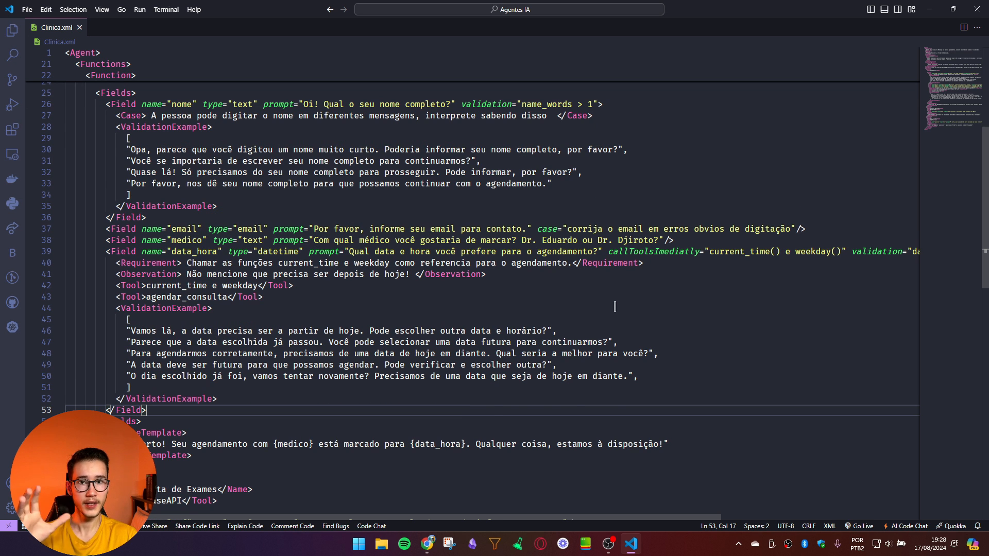
left_click_drag(384, 251, 381, 258)
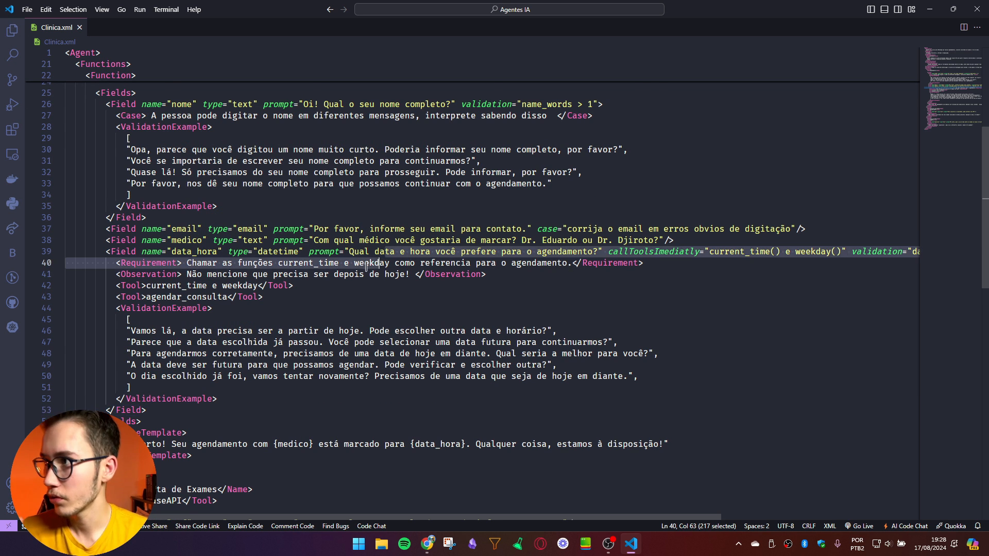
scroll(381, 258, "up", 8)
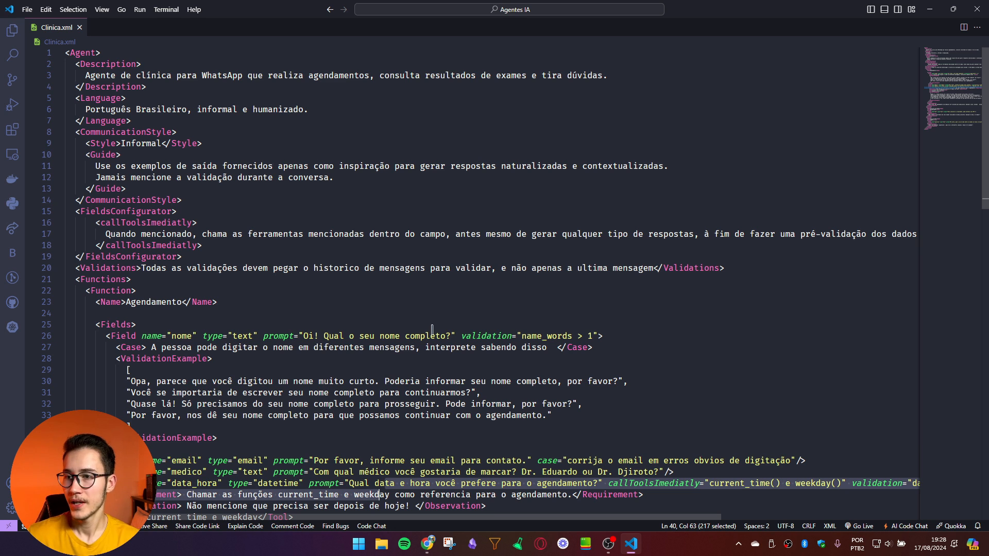
scroll(564, 250, "down", 5)
left_click_drag(579, 413, 240, 130)
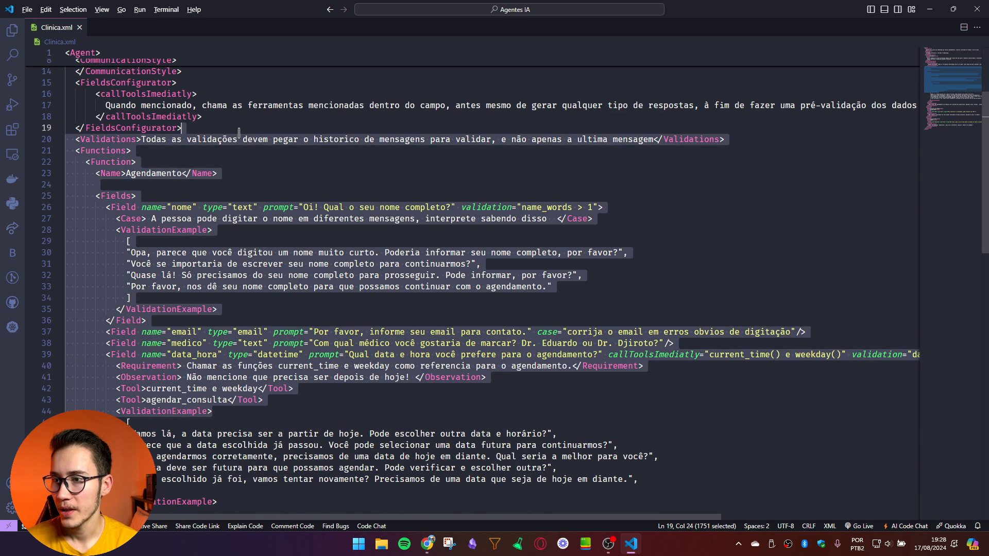
key("alt")
key("alt+Tab")
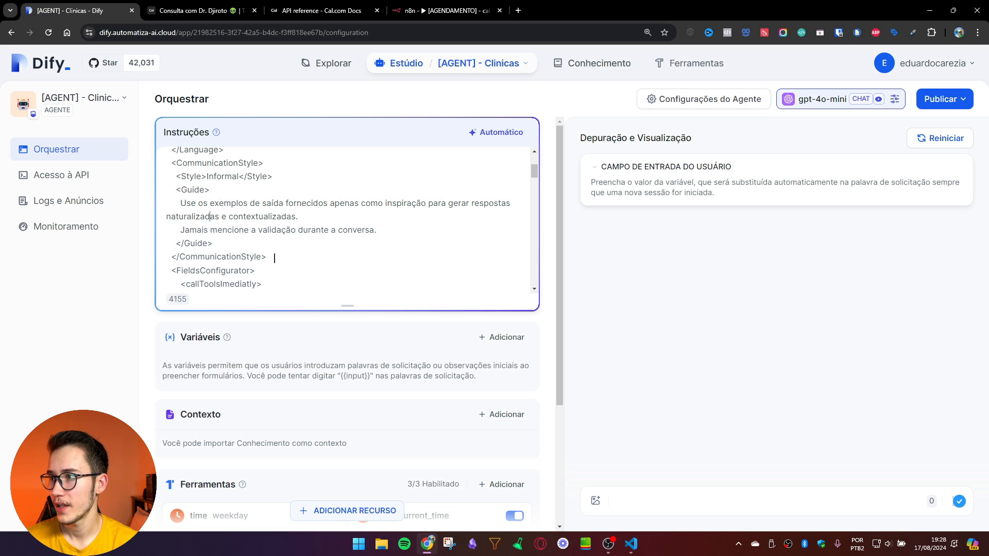
left_click_drag(347, 306, 347, 465)
scroll(337, 373, "down", 3)
scroll(337, 372, "up", 4)
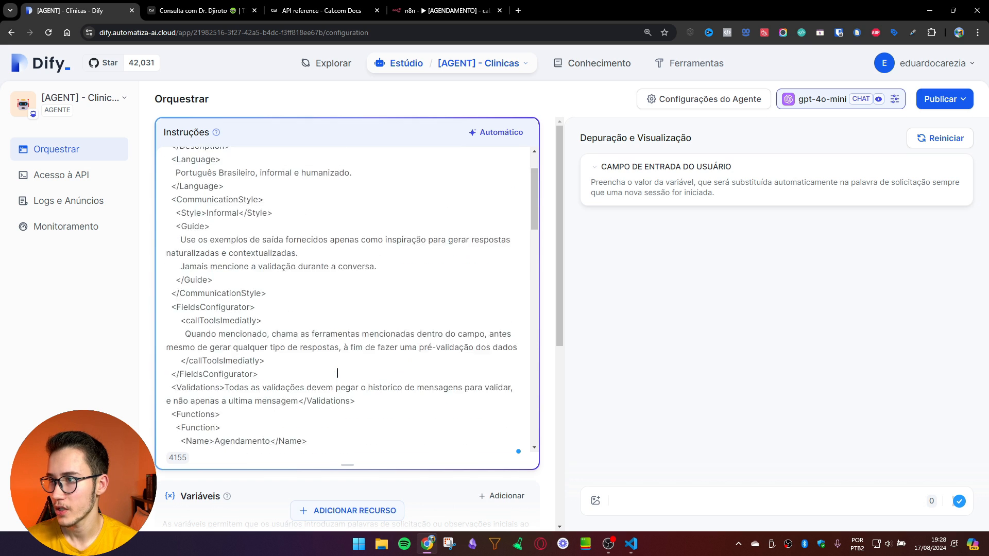
scroll(239, 291, "up", 2)
scroll(392, 288, "down", 4)
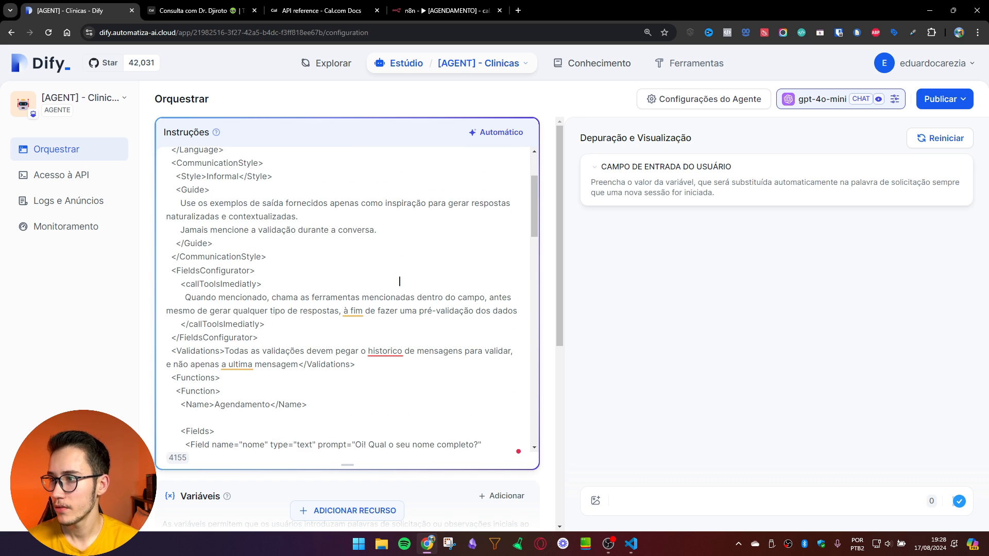
key("alt+Tab")
Step: Collapse and re-expand the Functions block, selecting the Agendamento function's opening lines
scroll(216, 279, "up", 2)
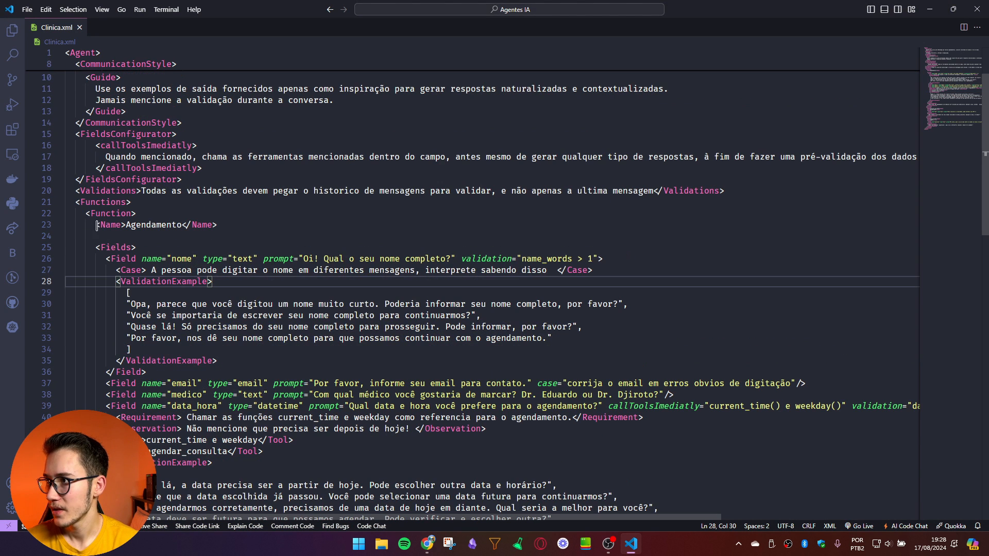
left_click(81, 213)
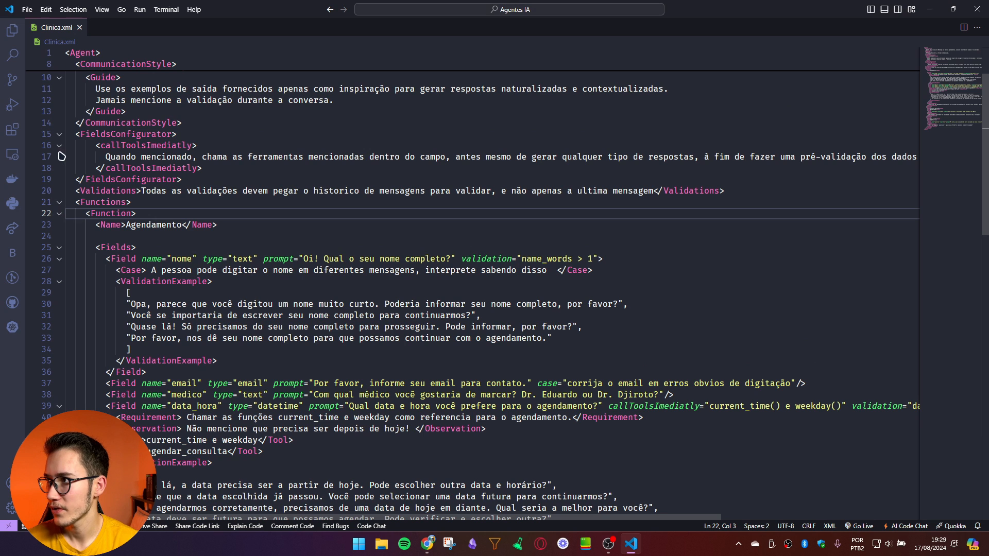
left_click(61, 204)
left_click(61, 204)
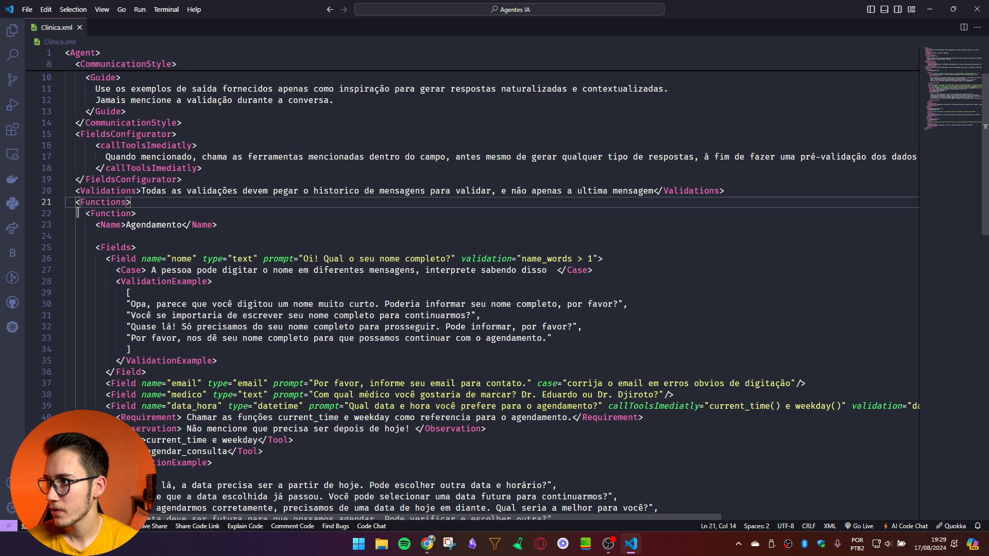
left_click_drag(79, 213, 241, 238)
left_click(241, 237)
Step: Scroll down to the Fields tag on line 25 of the Agendamento function
scroll(242, 238, "down", 1)
left_click_drag(86, 221, 532, 232)
left_click(532, 232)
left_click_drag(99, 224, 176, 223)
left_click(175, 224)
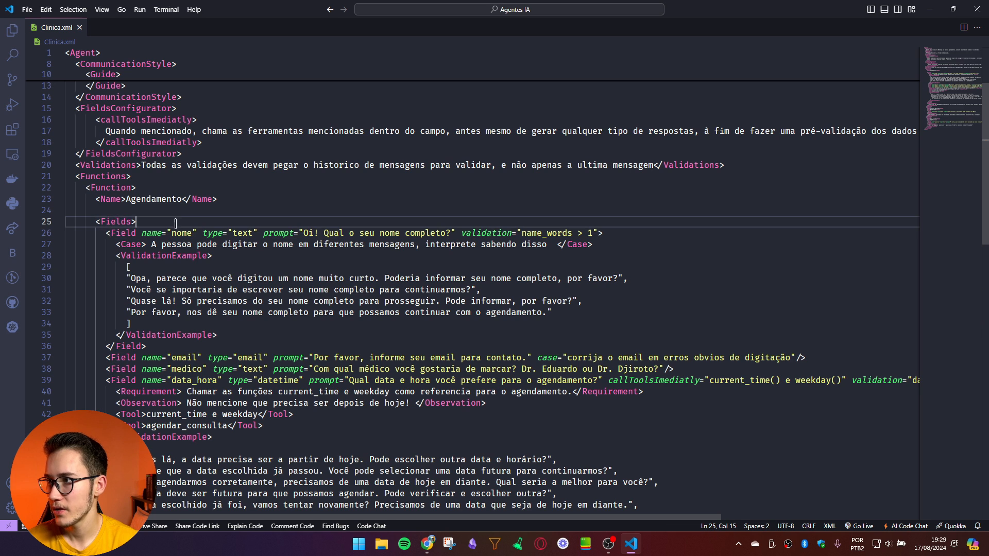
Step: Inspect the nome field's validation="name_words > 1" rule on line 26
left_click_drag(596, 232, 375, 233)
left_click(598, 233)
left_click_drag(597, 233, 460, 234)
left_click(583, 233)
left_click_drag(596, 233, 462, 233)
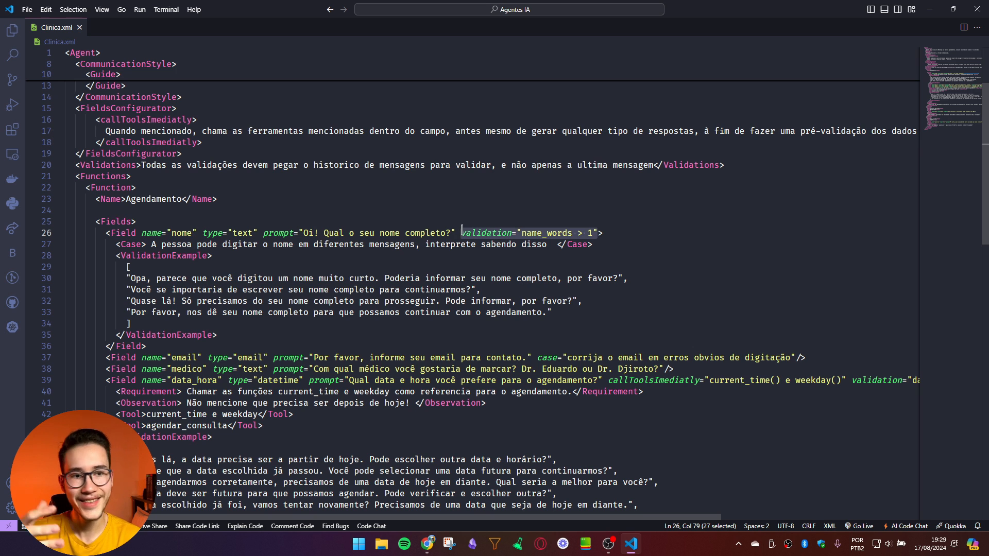
left_click(536, 278)
mouse_move(521, 233)
left_mouse_down()
mouse_move(573, 232)
mouse_move(531, 233)
left_mouse_up()
left_click(572, 232)
left_click(532, 232)
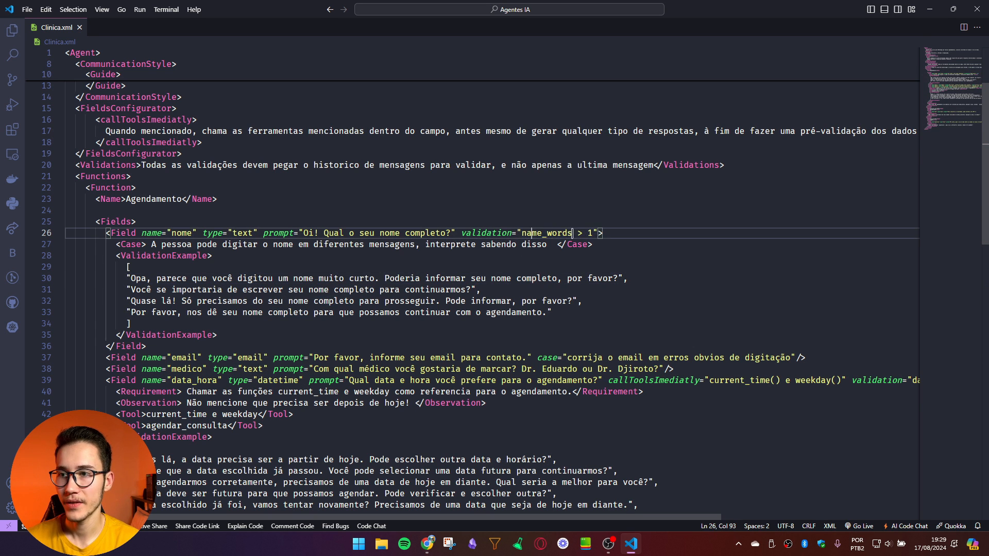
left_click(575, 244)
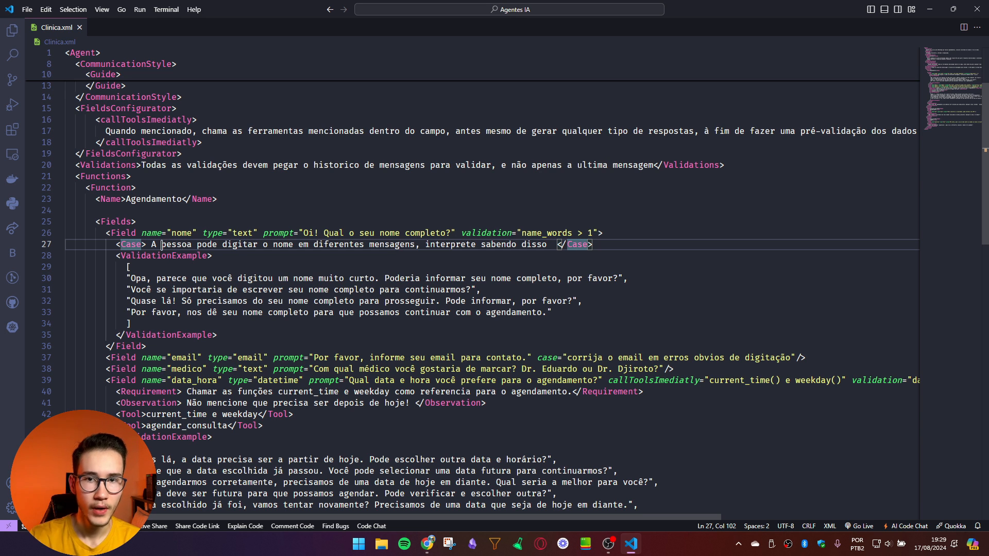
Step: Review the email, medico and data_hora field definitions and their types
scroll(147, 266, "down", 2)
left_click(242, 306)
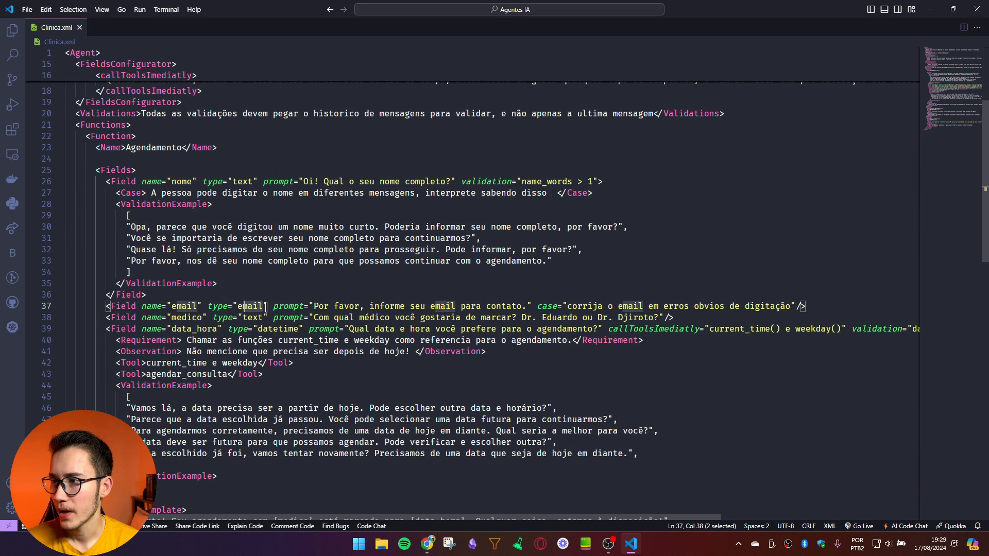
left_click(283, 329)
left_click(255, 317)
double_click(193, 318)
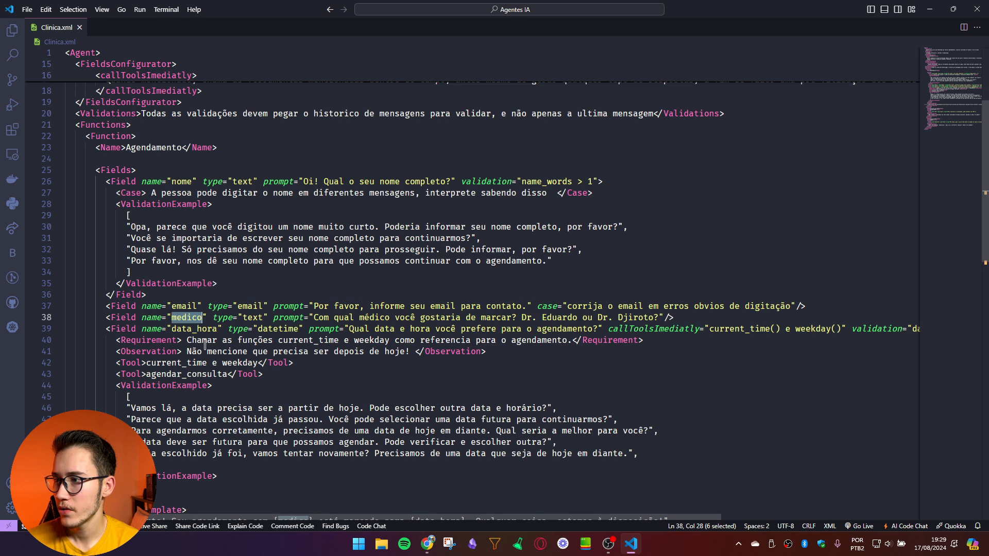
left_click_drag(184, 329, 239, 334)
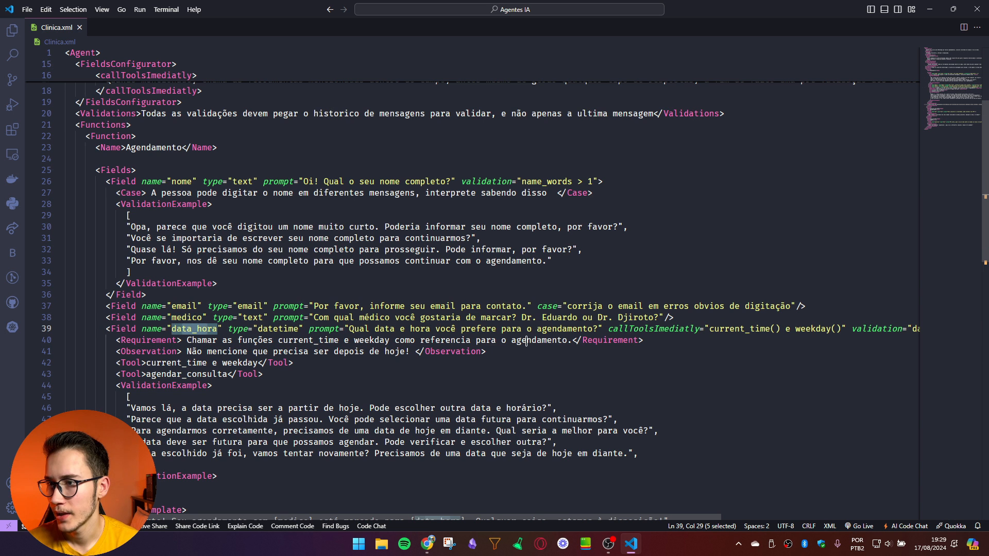
Step: Examine data_hora's current_time and weekday calls and the agendar_consulta tool line, then return to Dify
left_click_drag(408, 517, 502, 519)
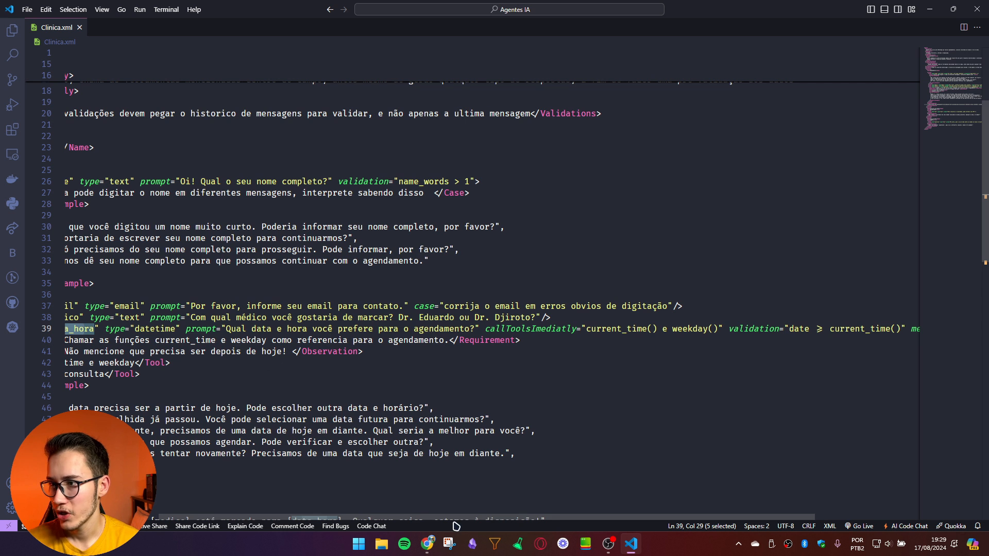
left_click(585, 334)
left_click(690, 334)
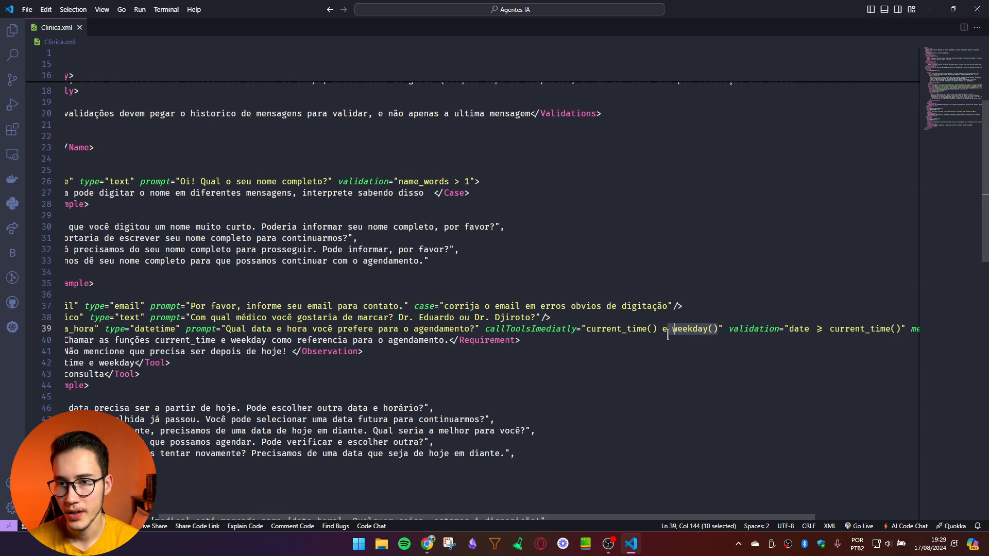
left_click(652, 374)
left_click_drag(560, 519, 453, 535)
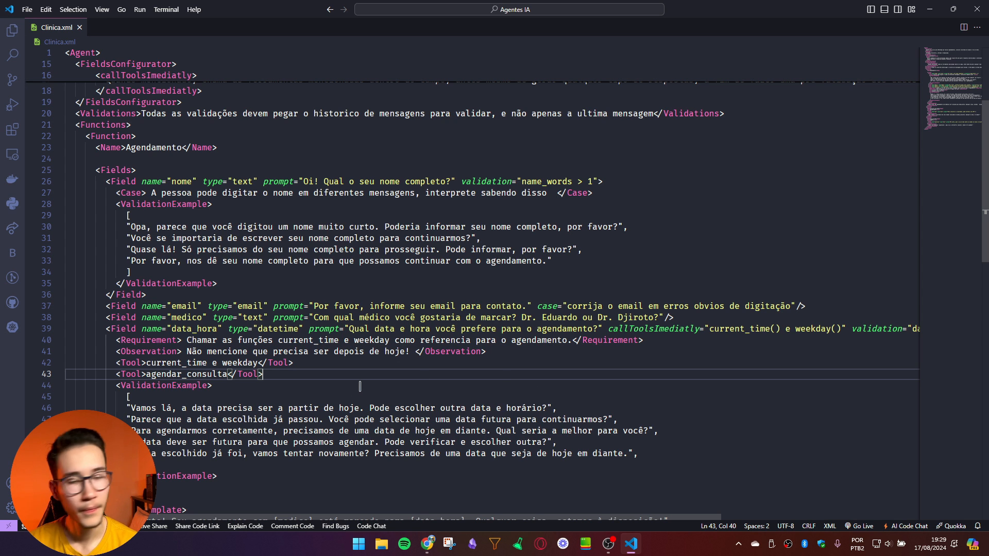
key("alt+Tab")
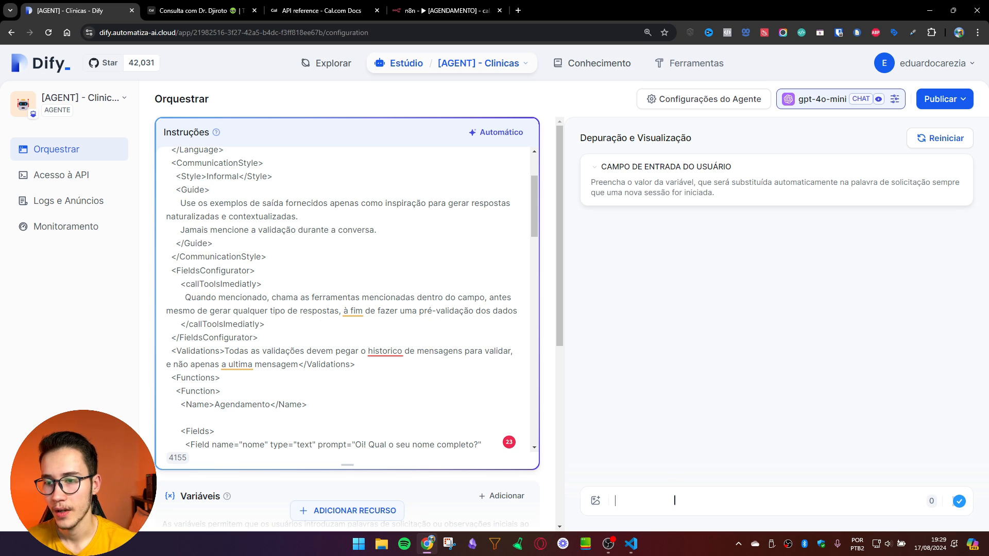
Step: Greet the agent with 'oi' and ask to book with 'quero agendar'
type("oi")
key("Return")
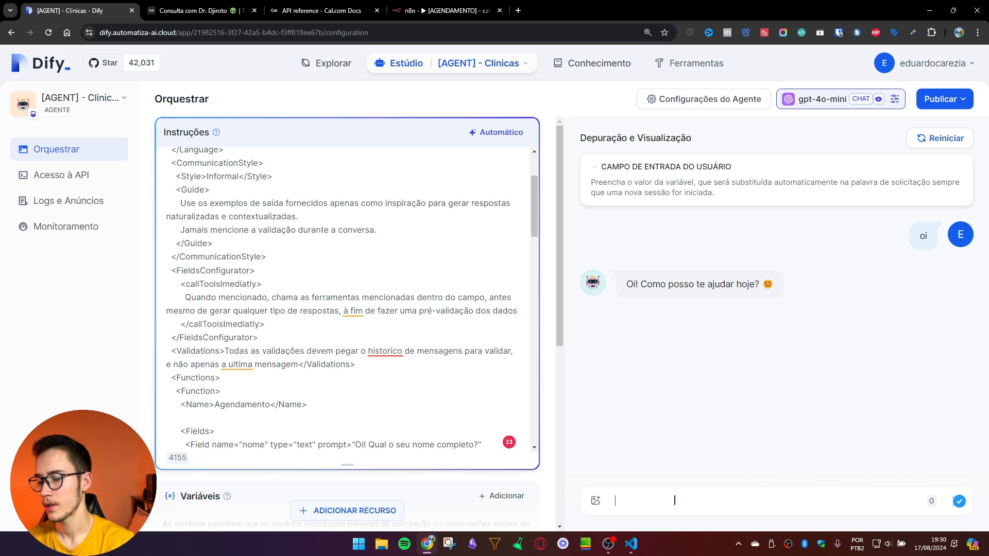
type("quero agendar")
key("Return")
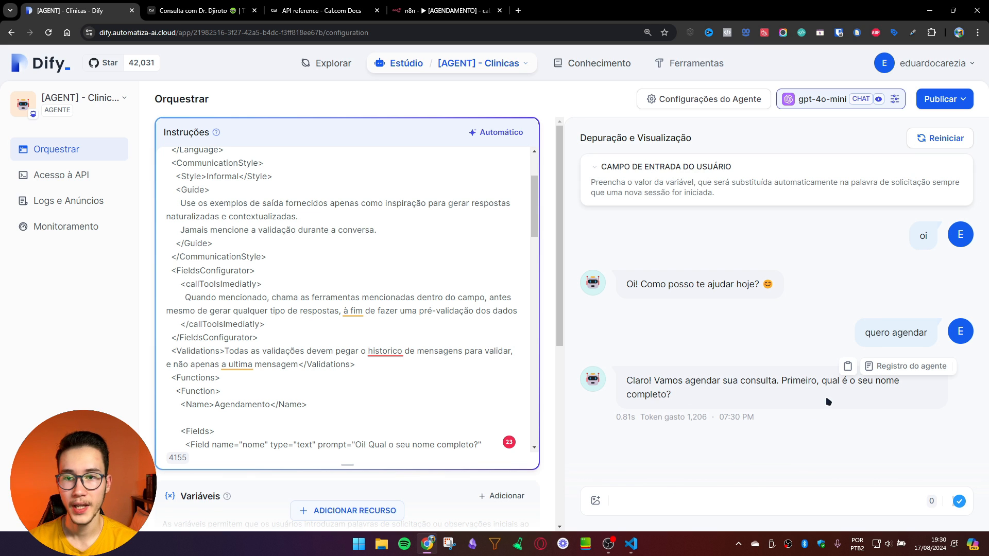
Step: Give the patient's first name, then the surname when the agent asks again for the full name
left_click_drag(854, 394, 869, 383)
left_click(703, 503)
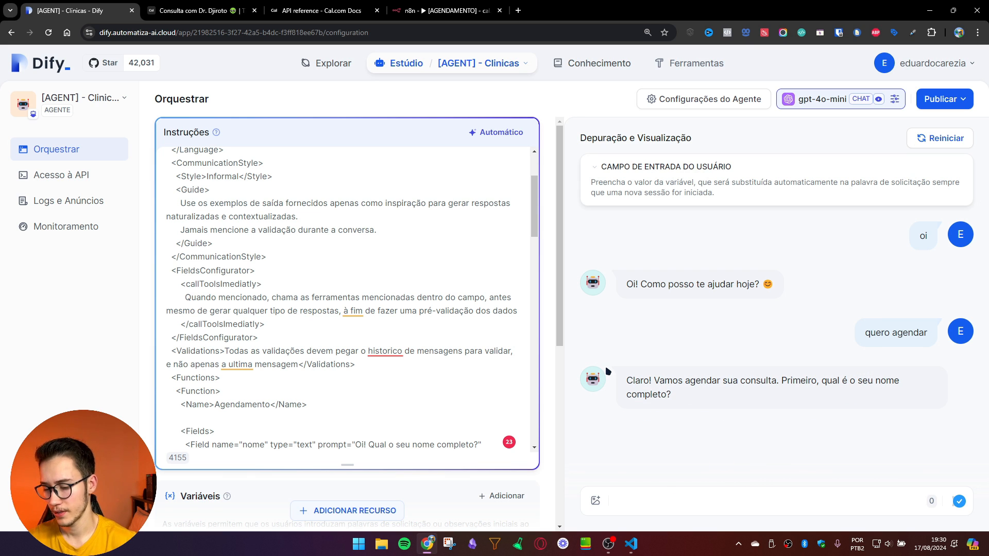
key("Return")
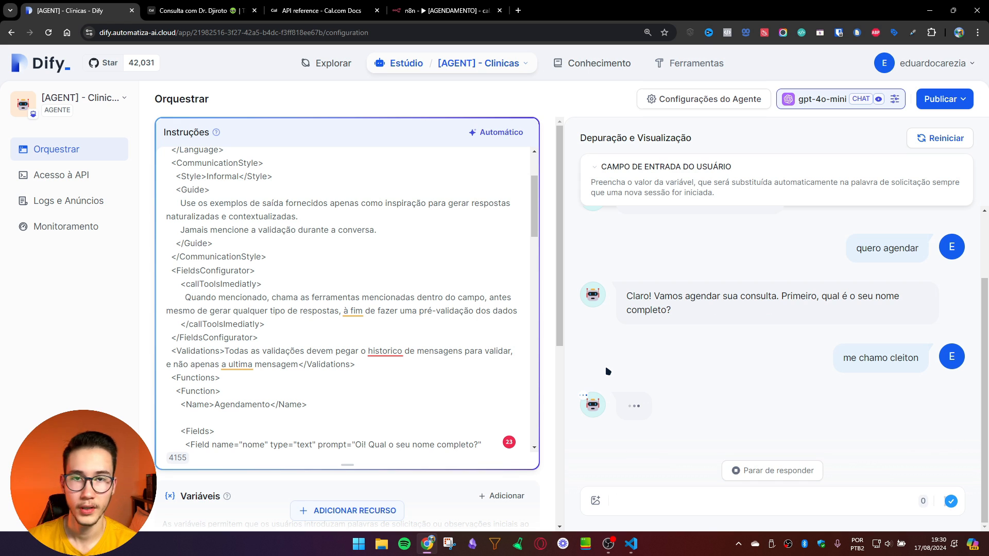
left_click_drag(725, 432, 830, 431)
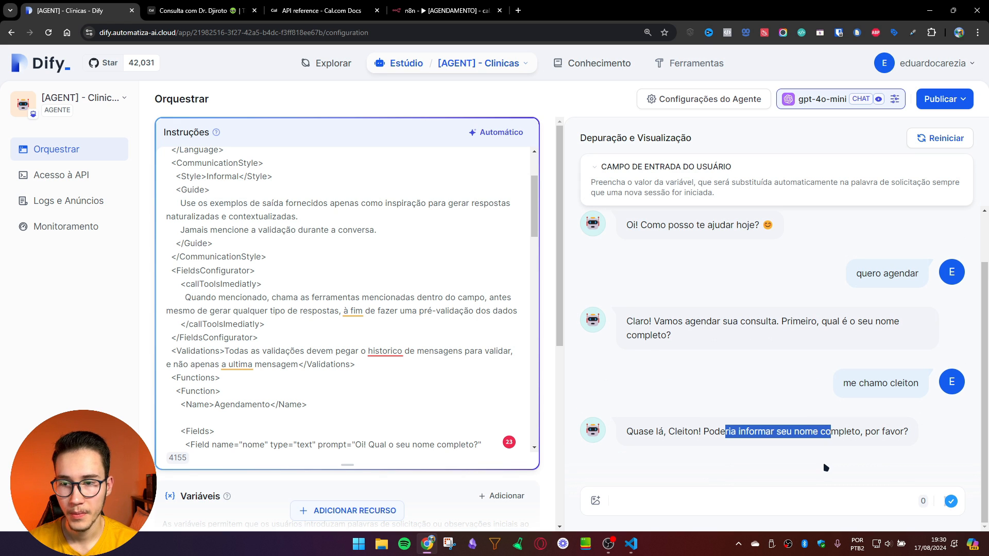
left_click(812, 491)
type("ah sim")
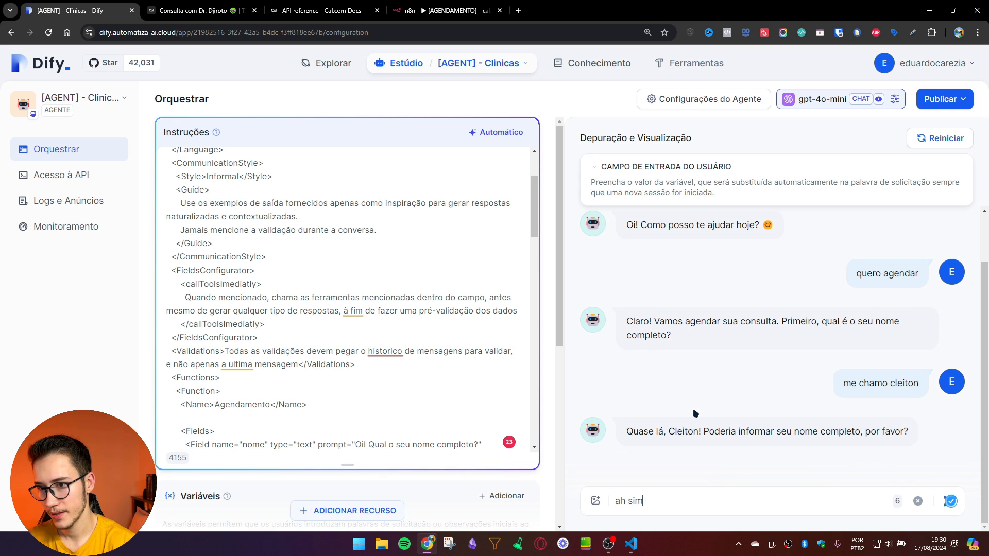
key("Return")
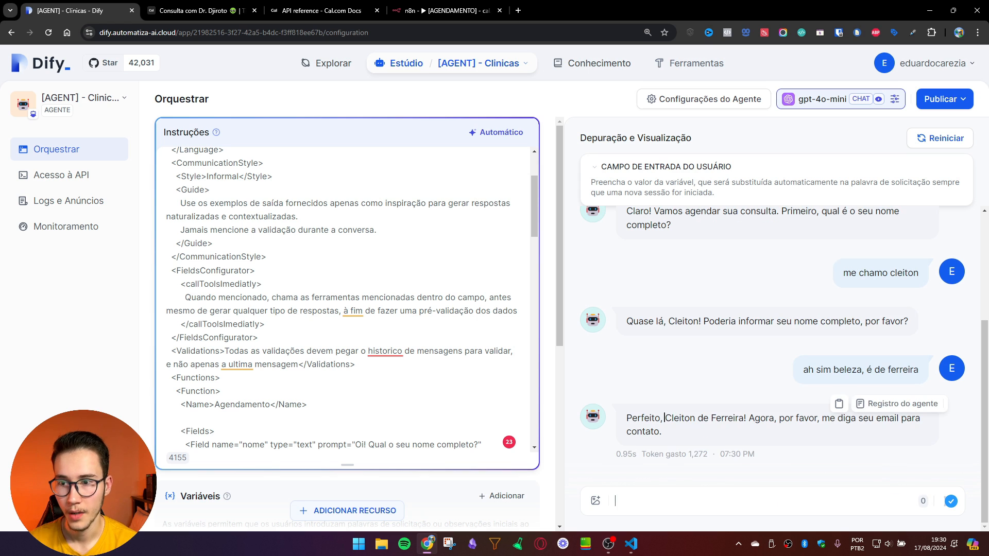
Step: Send a deliberately mistyped e-mail address and confirm the agent's correction with 'isso'
left_click_drag(665, 419, 740, 418)
left_click(757, 418)
left_click(780, 507)
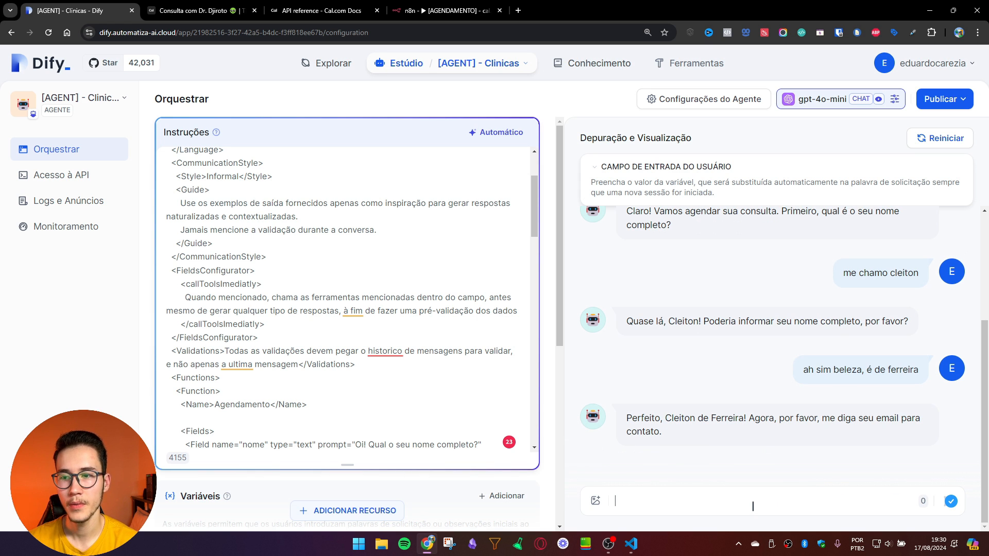
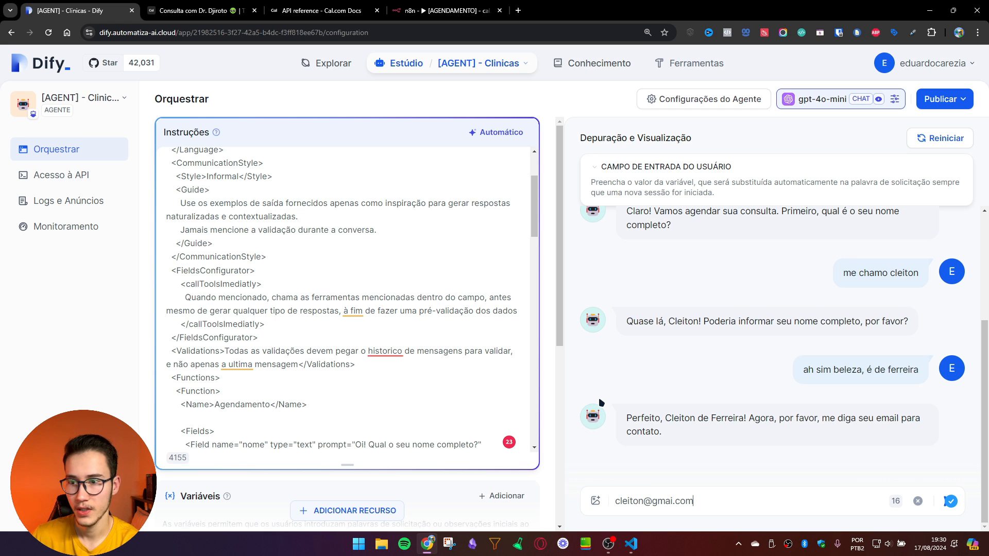
key("Return")
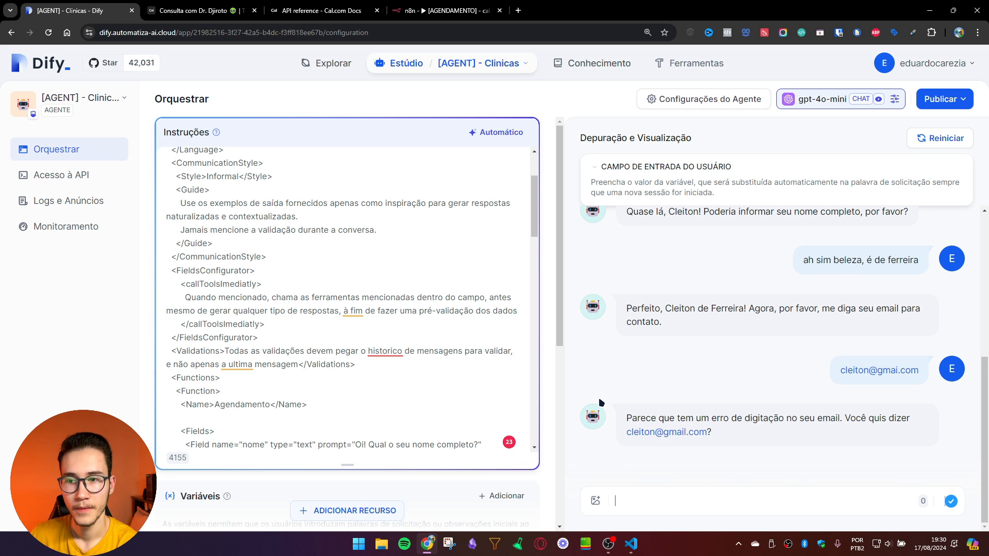
type("isso")
key("Return")
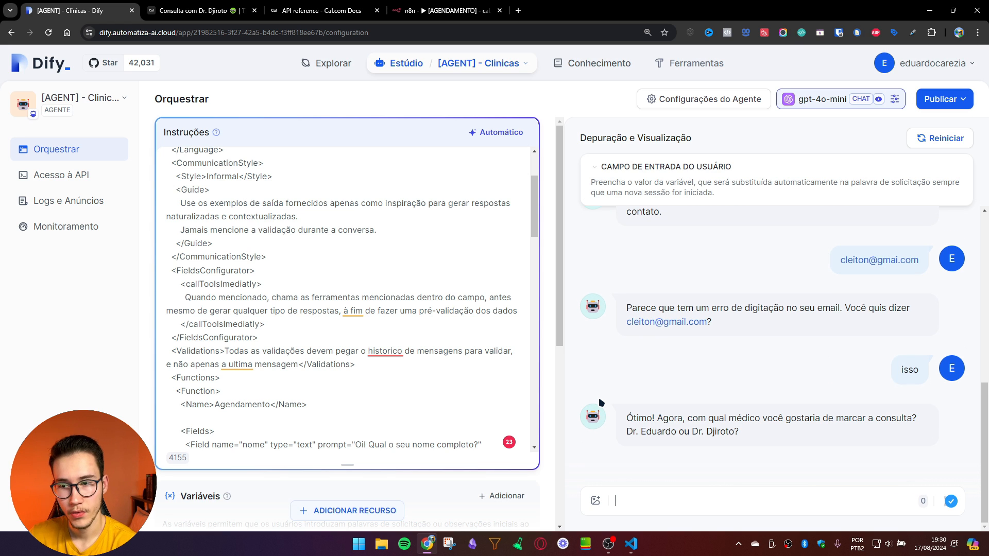
Step: Tell the agent which doctor you want, then check the Windows calendar for dates
type("quero com o dudu")
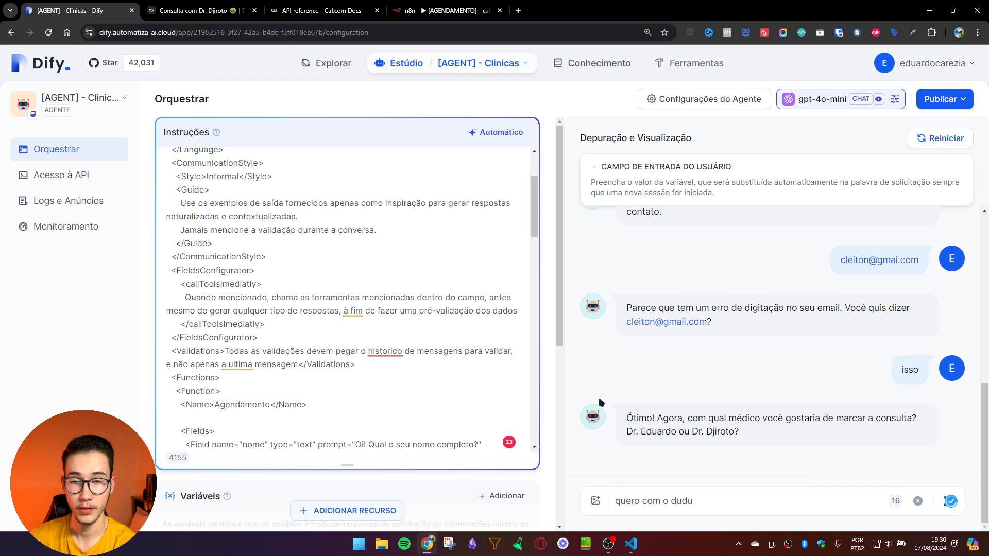
key("Return")
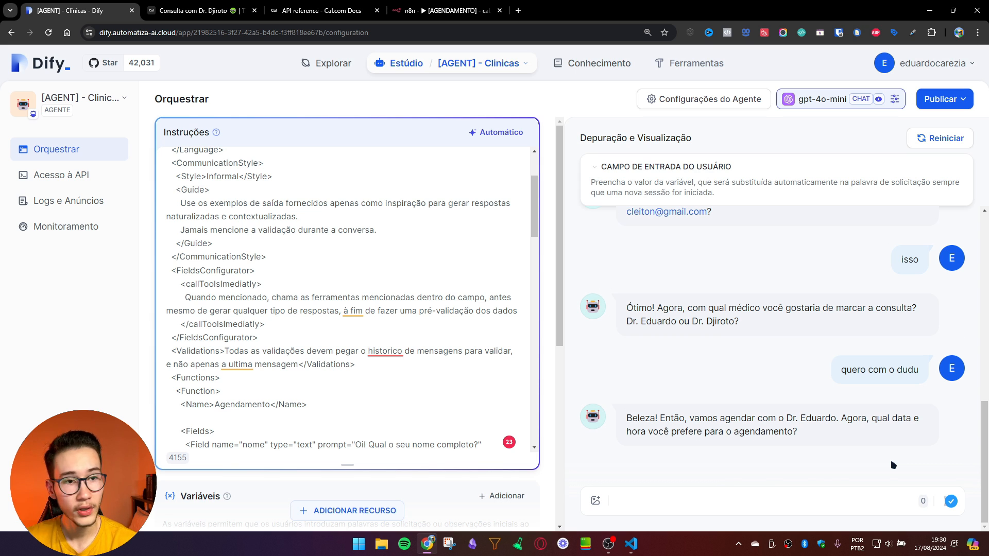
left_click(934, 544)
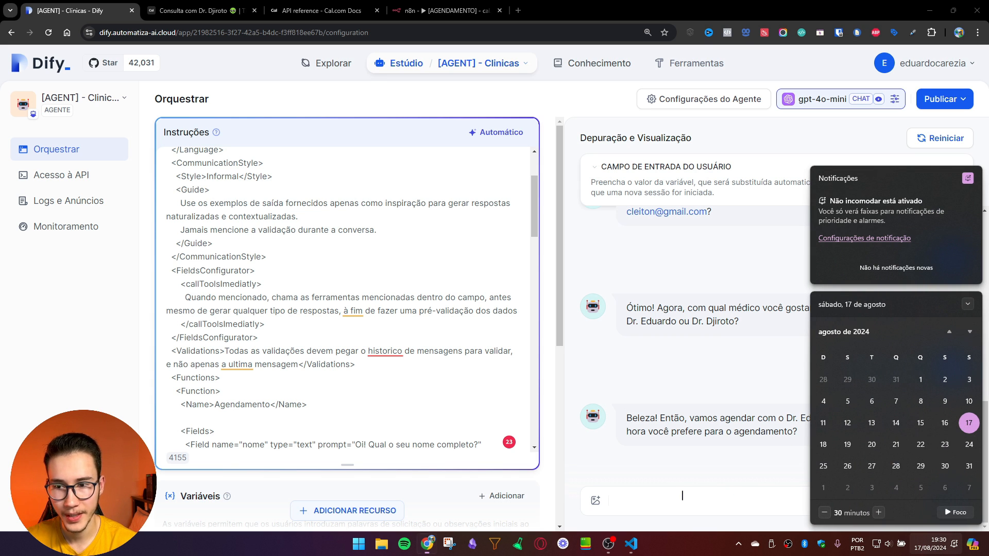
Step: Send the preferred slot 'sexta feira as 16h' to the agent
left_click(678, 502)
type("sexta feira as ")
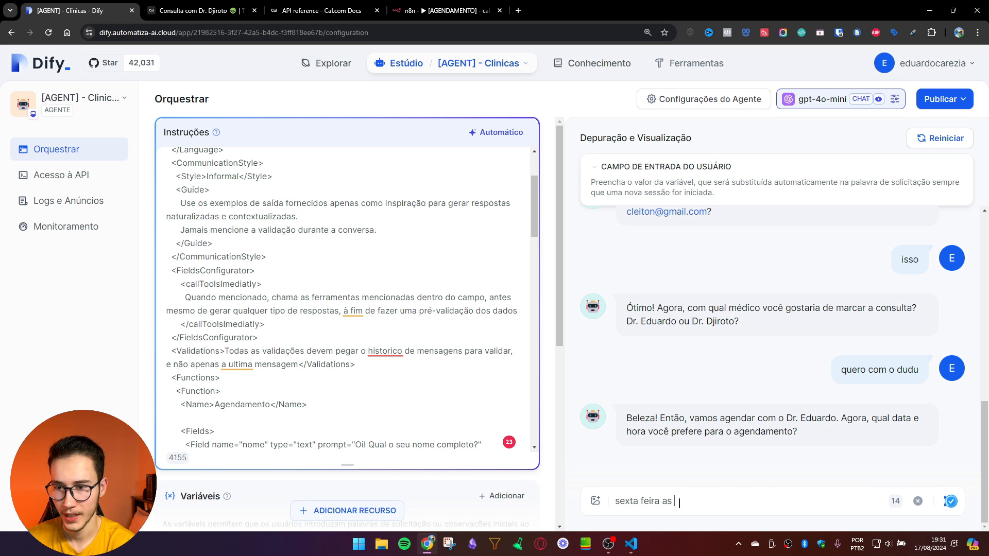
type("16h")
key("Return")
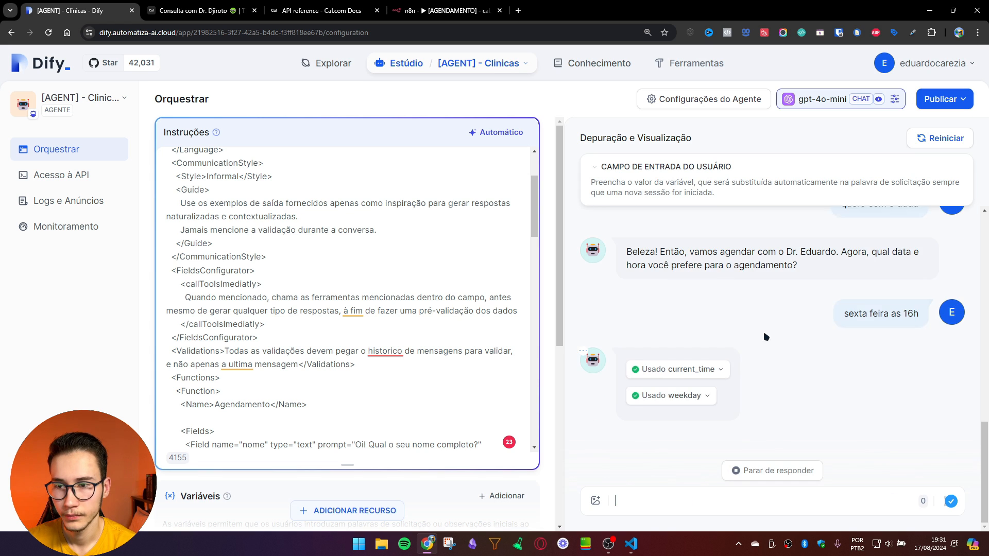
Step: Inspect the current_time and weekday tool results, which resolve to day 23
left_click(716, 370)
left_click_drag(793, 371, 773, 366)
left_click(778, 365)
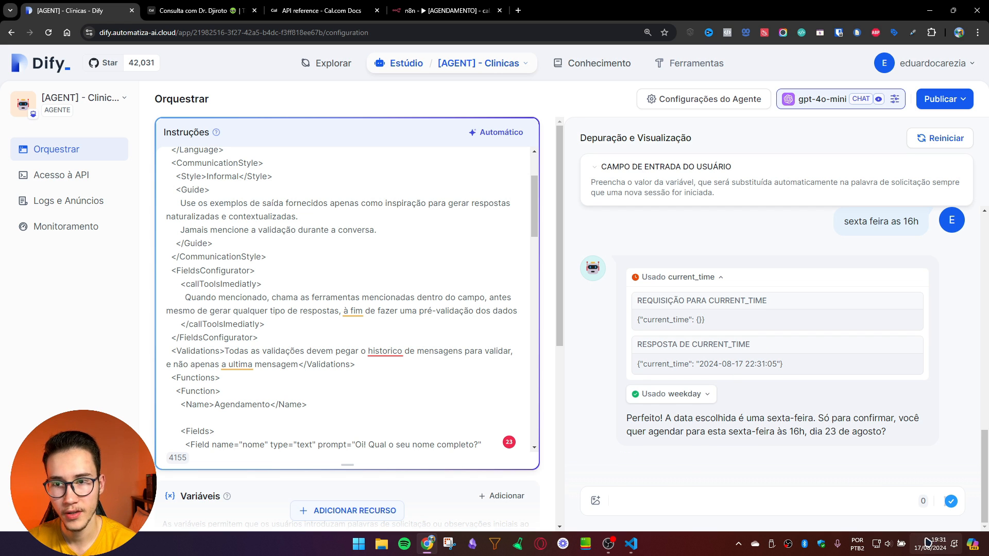
left_click(681, 399)
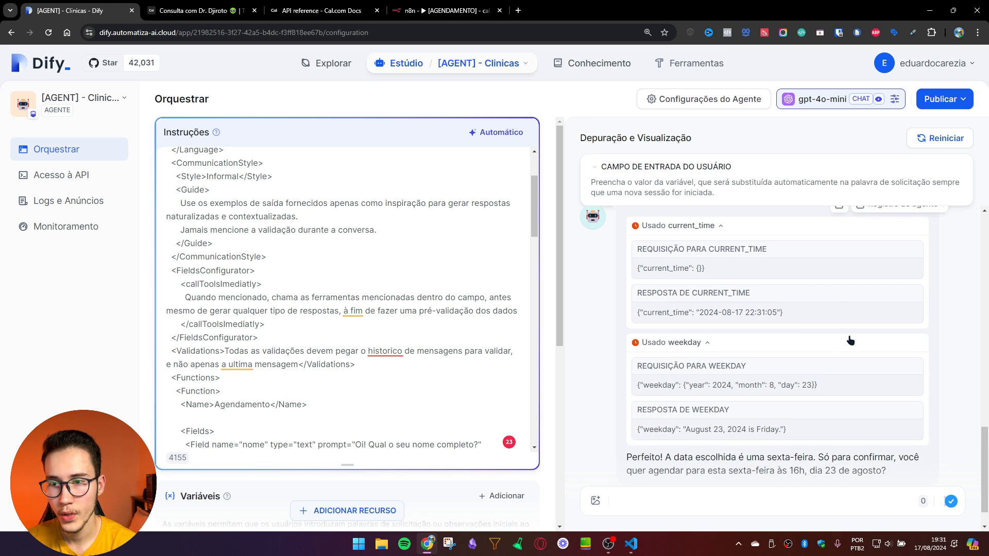
left_click_drag(685, 390, 778, 392)
left_click(719, 392)
left_click_drag(711, 392, 727, 392)
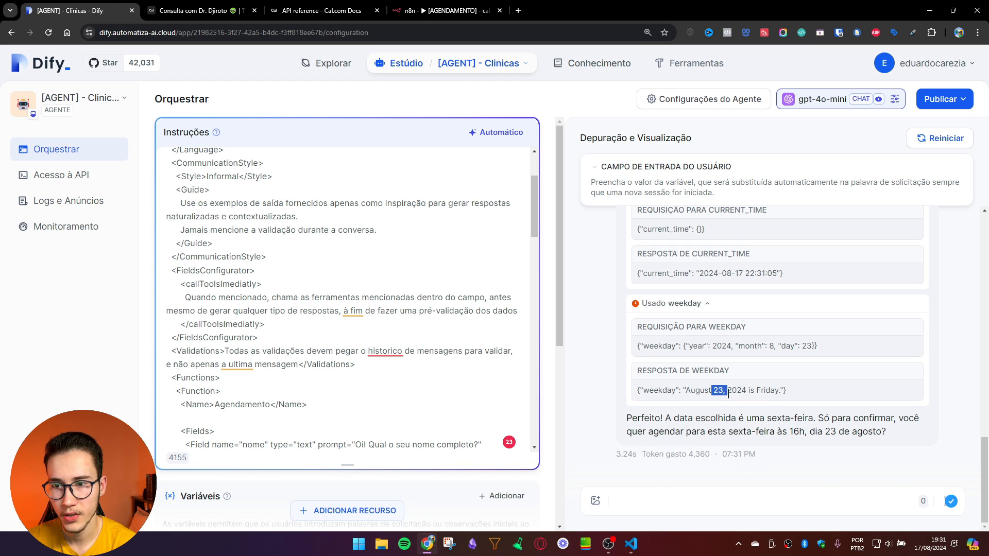
left_click(774, 436)
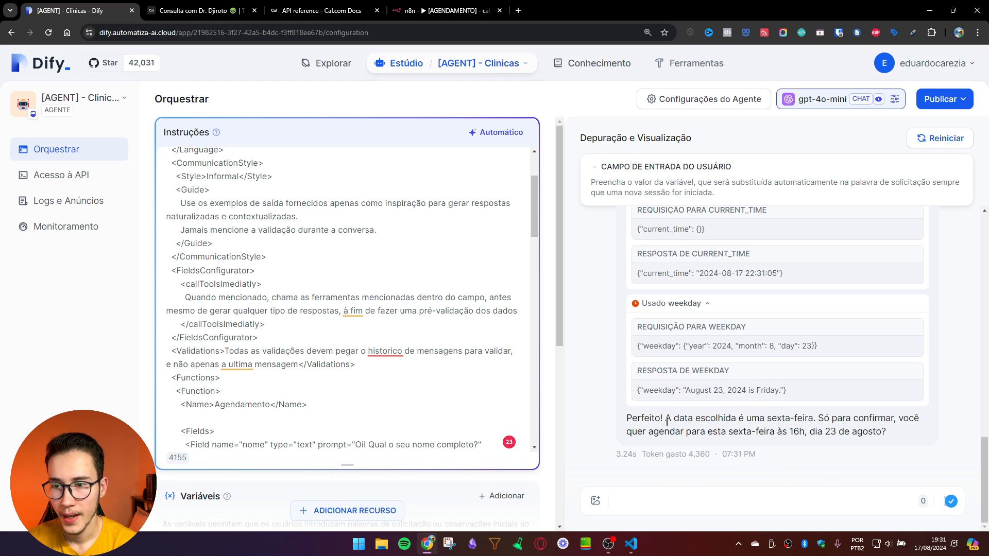
Step: Verify the agent's Friday, 23 August confirmation against the calendar and type 'isso mesmo querida'
left_click_drag(667, 421, 724, 421)
left_click(817, 420)
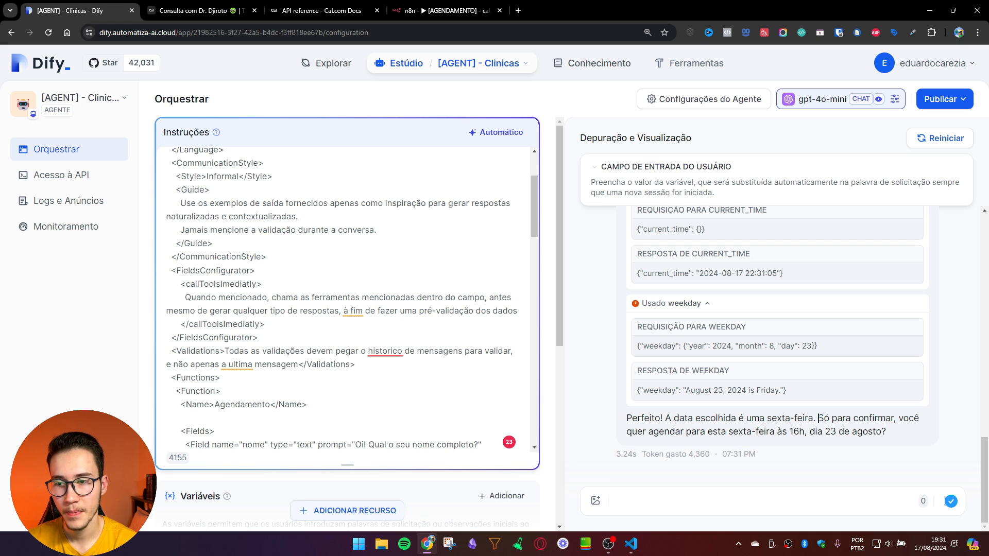
left_click_drag(706, 432, 777, 431)
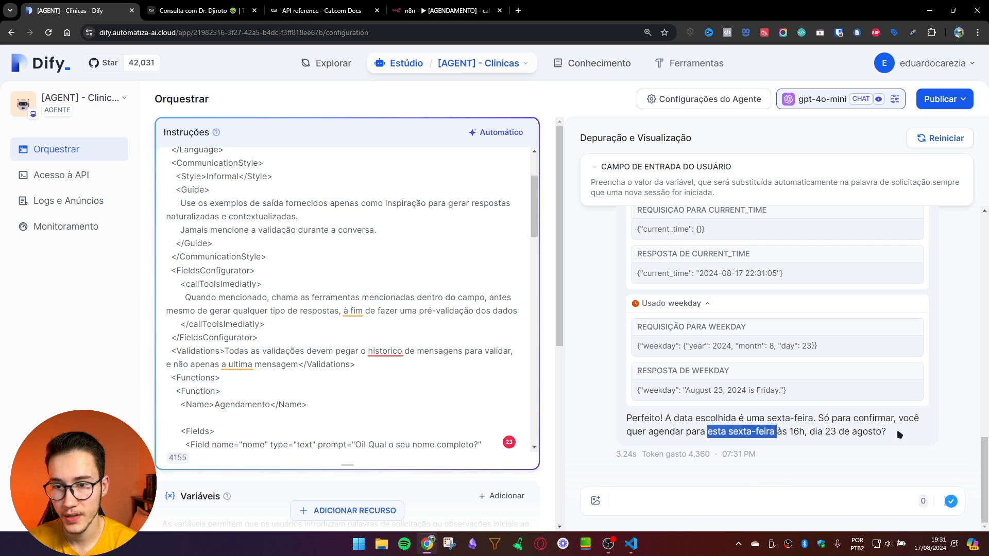
left_click_drag(887, 431, 804, 432)
left_click(932, 539)
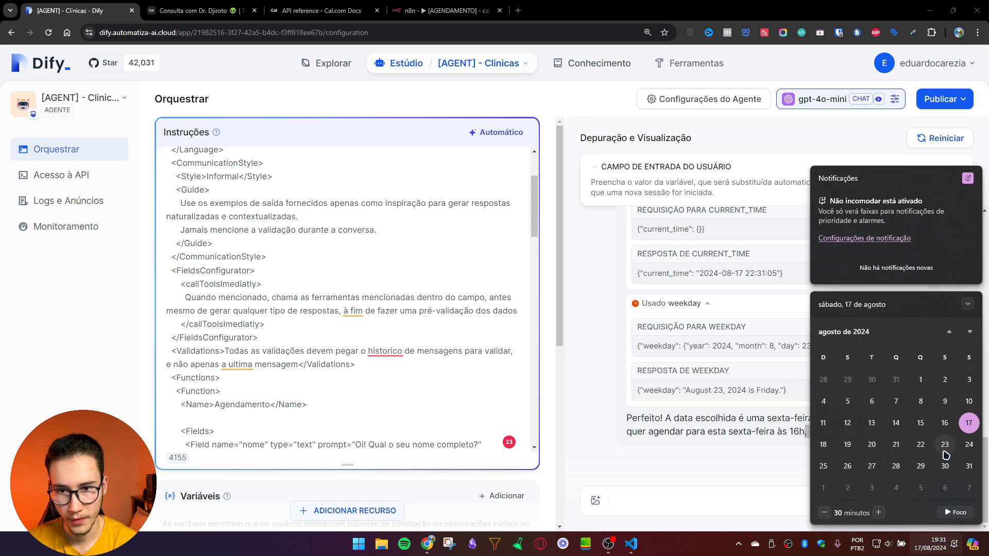
left_click(739, 495)
type("isso")
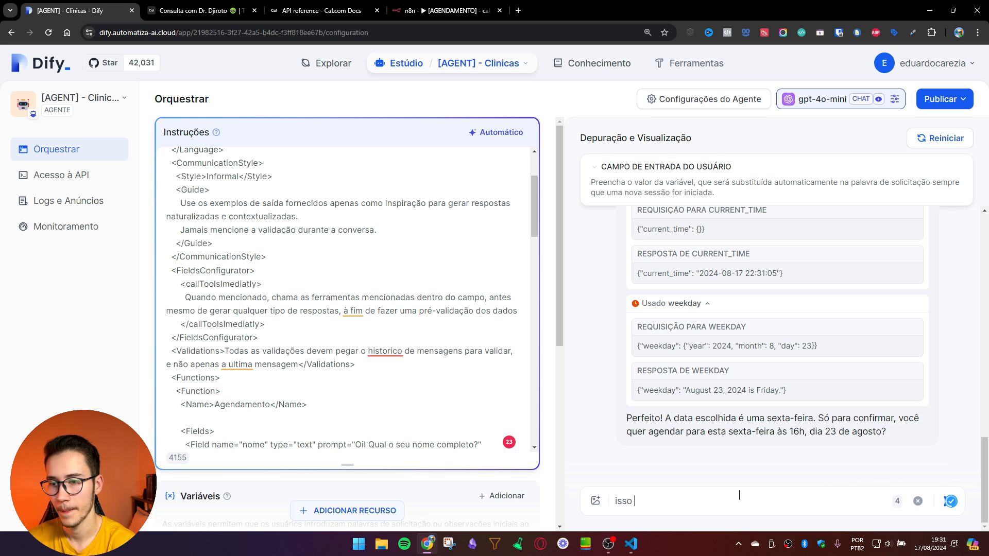
type(" mesmo querida")
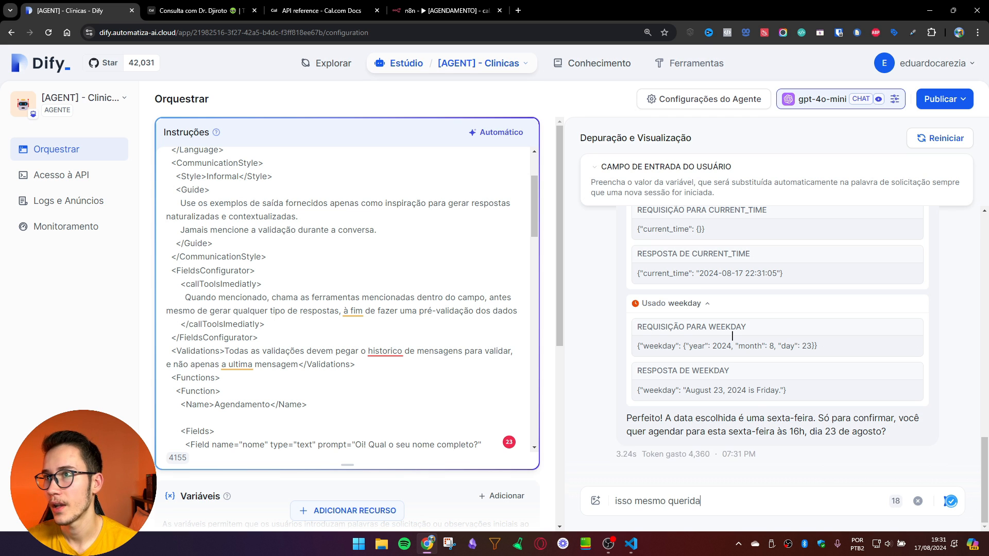
Step: Start a test run of the n8n workflow and send the confirmation reply in Dify
left_click(436, 8)
left_click(582, 495)
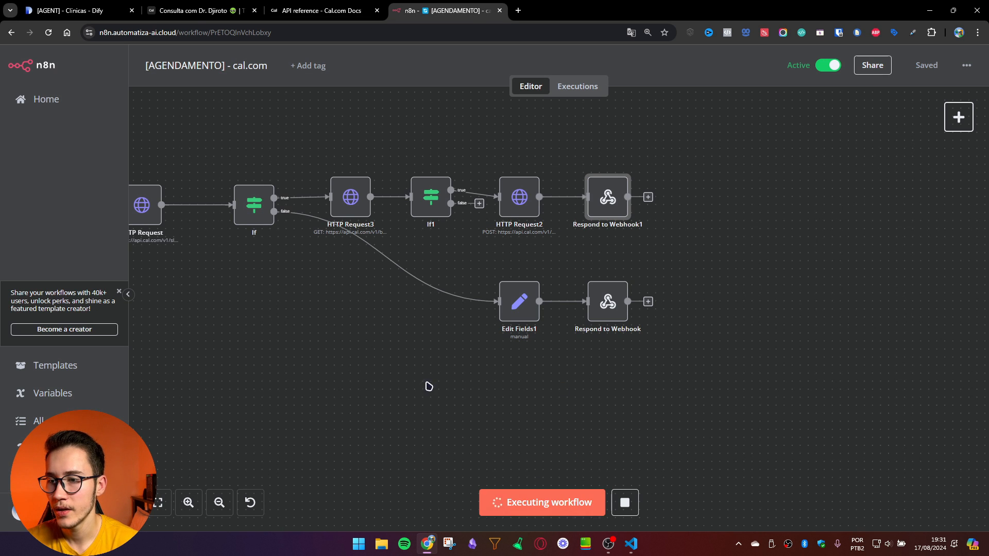
left_click(72, 9)
key("Return")
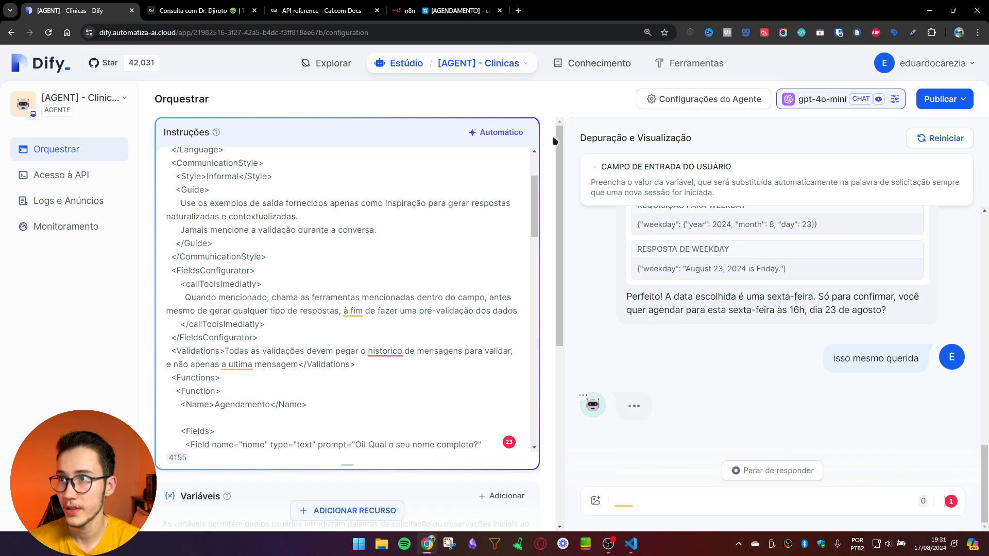
Step: Open the Webhook's received data in n8n, then expand Dify's agendar_consulta tool call
left_click(436, 9)
left_click_drag(288, 331, 591, 321)
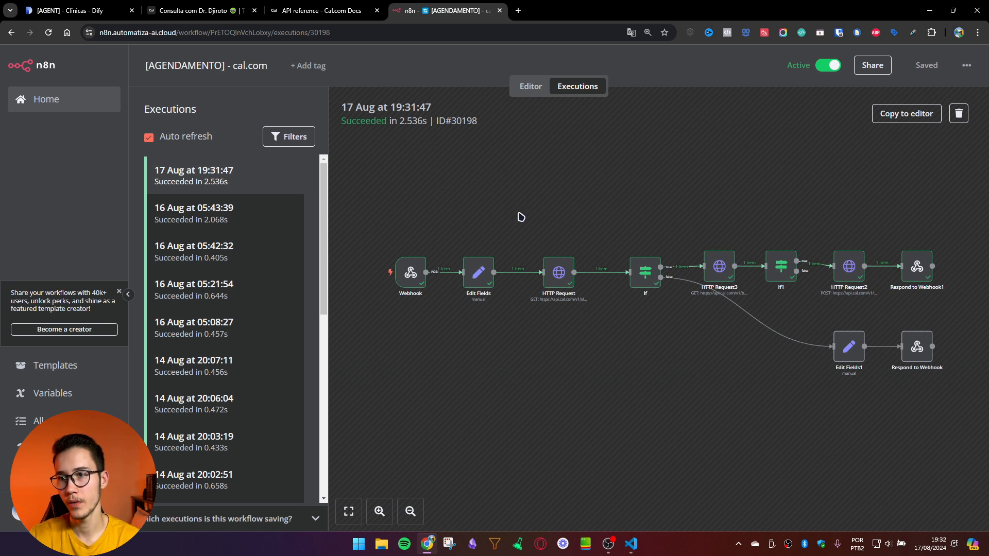
scroll(457, 184, "down", 1)
scroll(419, 252, "up", 3)
scroll(419, 251, "down", 1)
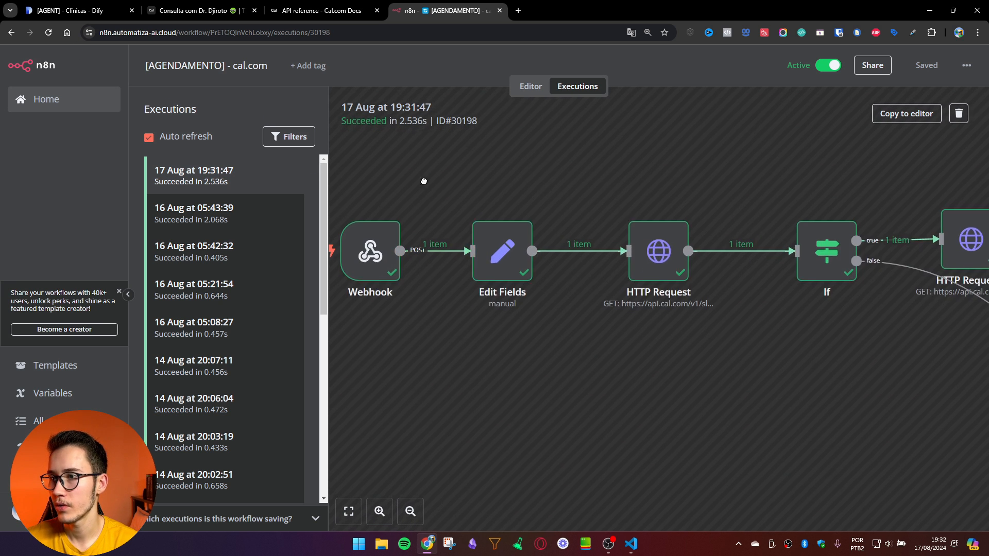
scroll(361, 286, "up", 1)
double_click(358, 283)
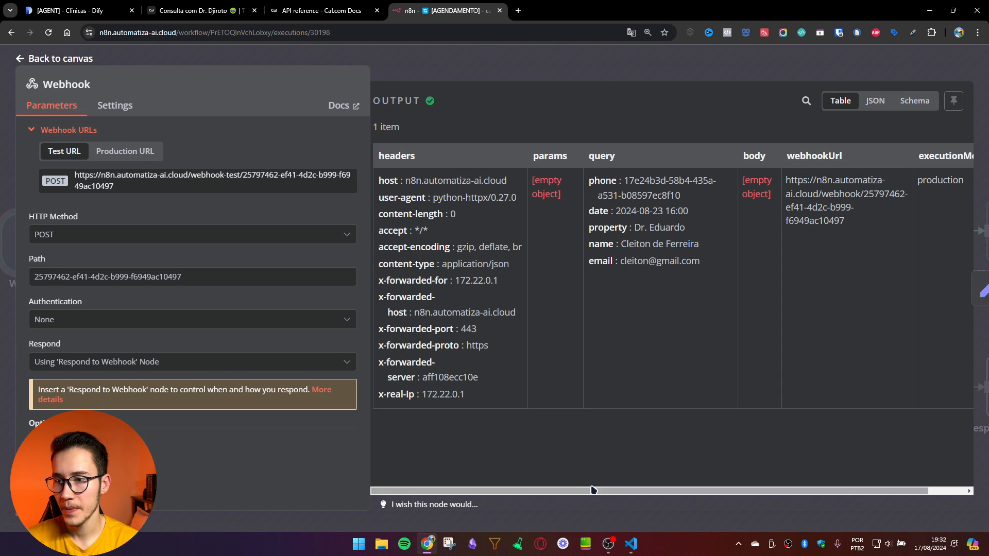
left_click(98, 10)
left_click(712, 386)
scroll(713, 385, "down", 2)
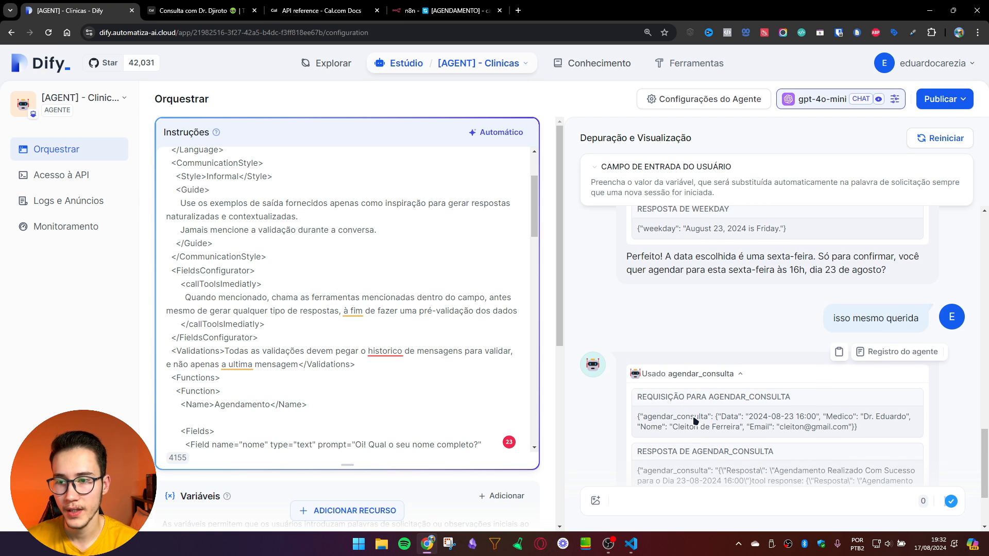
left_click_drag(749, 323, 815, 322)
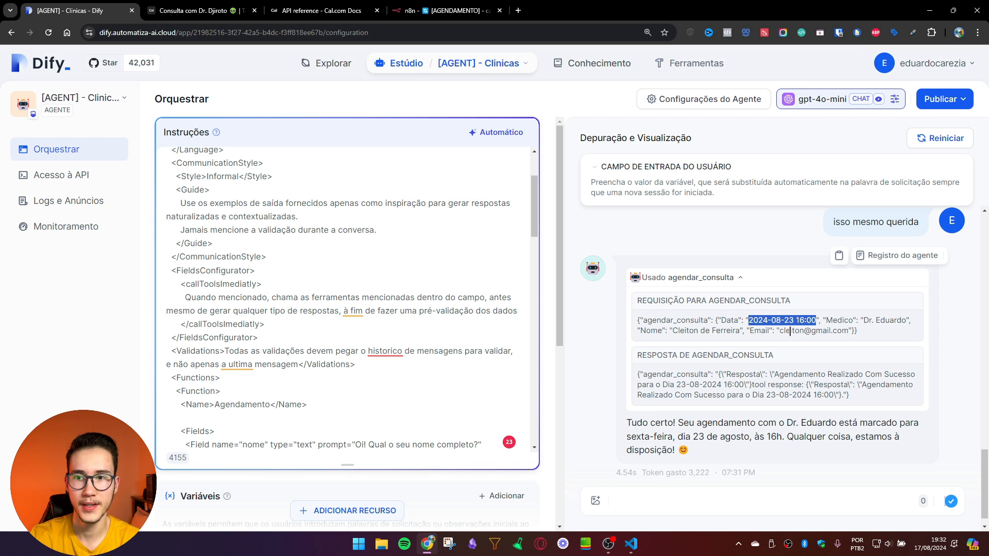
left_click_drag(749, 320, 815, 323)
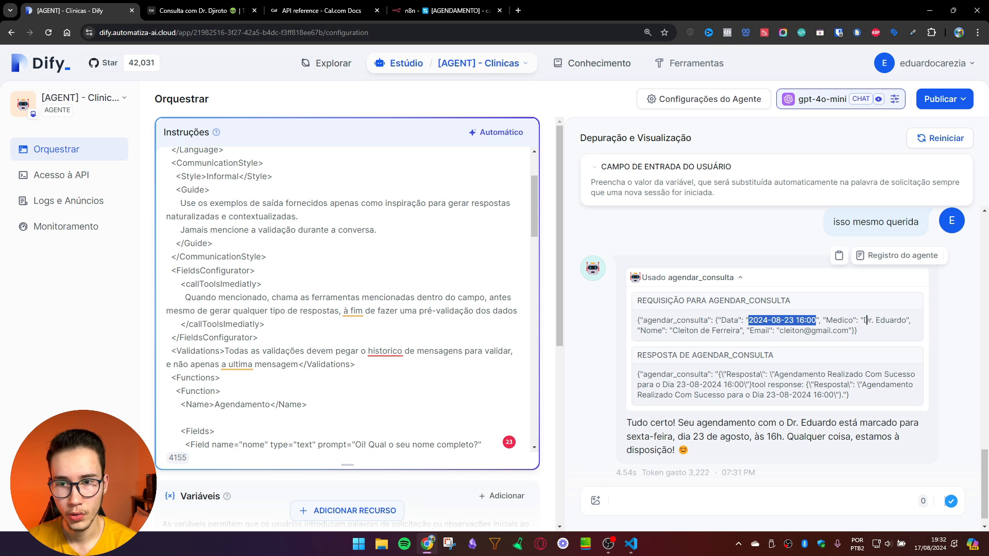
left_click_drag(864, 320, 904, 323)
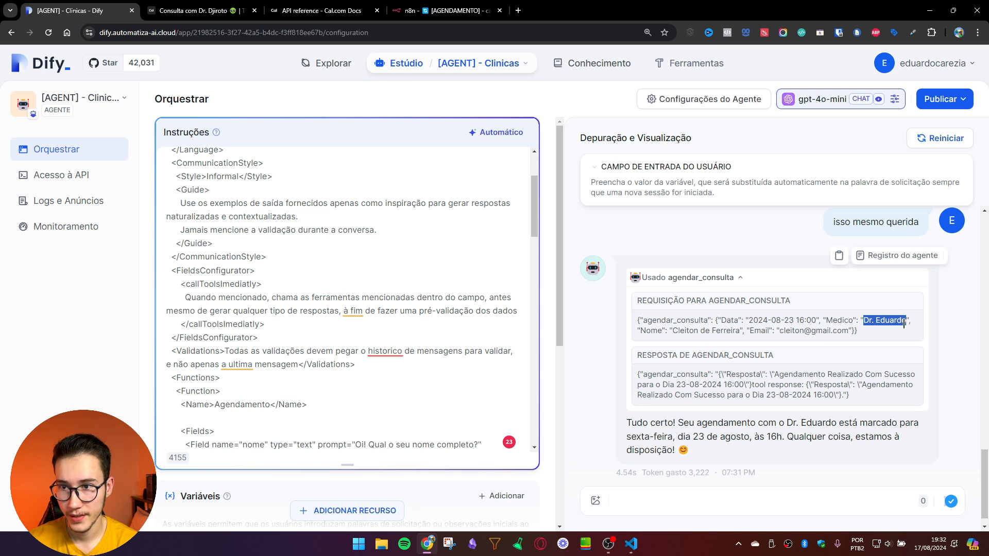
left_click(788, 344)
left_click_drag(675, 334, 848, 331)
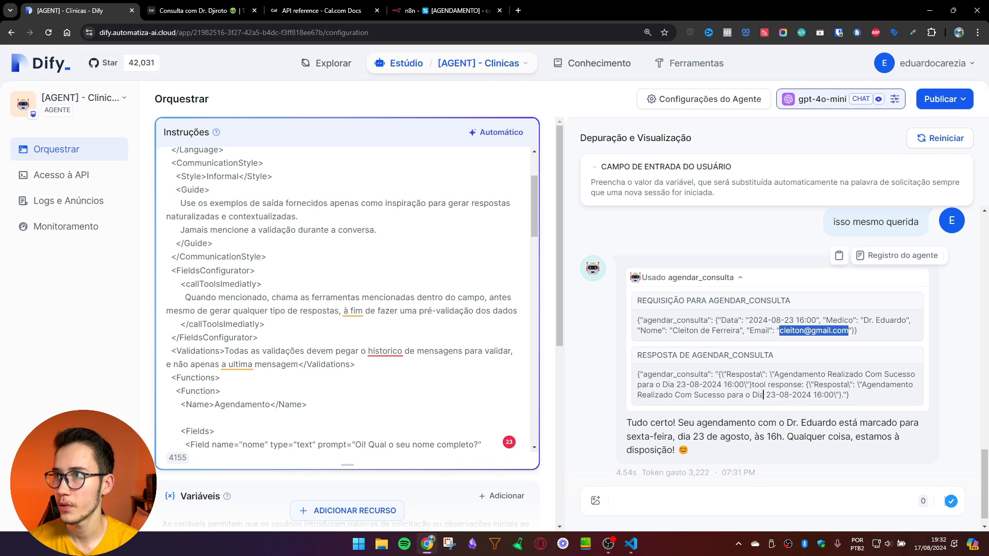
left_click(443, 10)
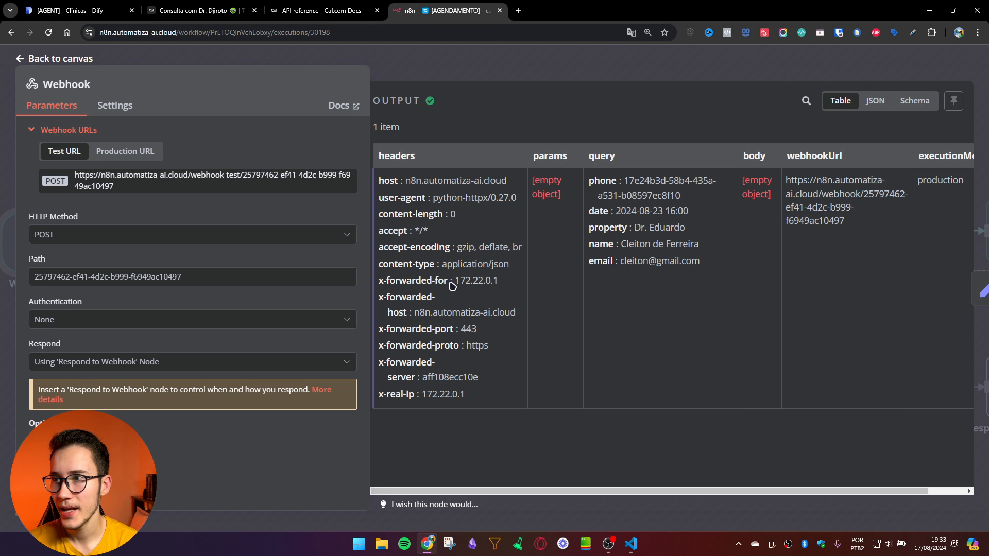
Step: Open Edit Fields' medico expression and find event ID 972613 mapped for the chosen doctor
left_click(548, 64)
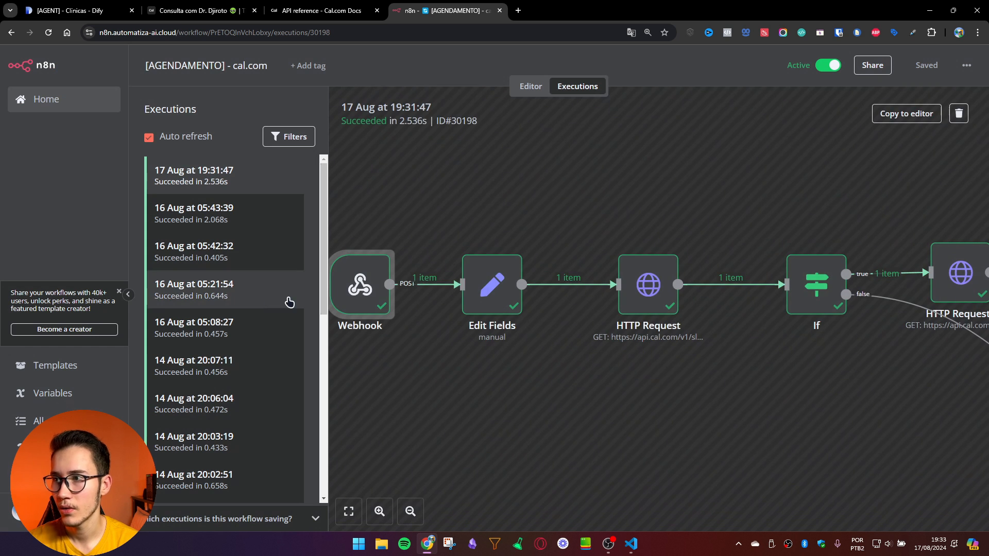
double_click(491, 295)
left_click(426, 305)
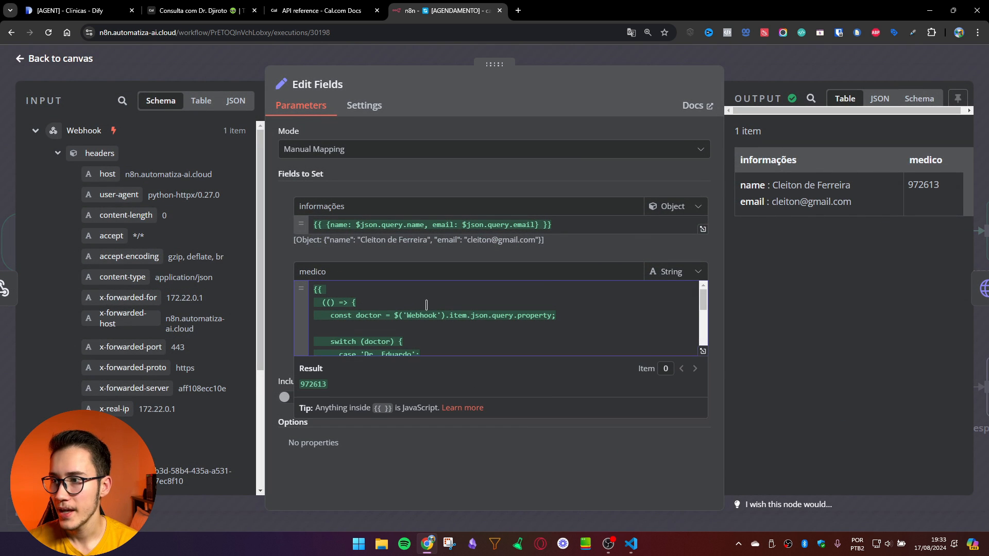
left_click(703, 351)
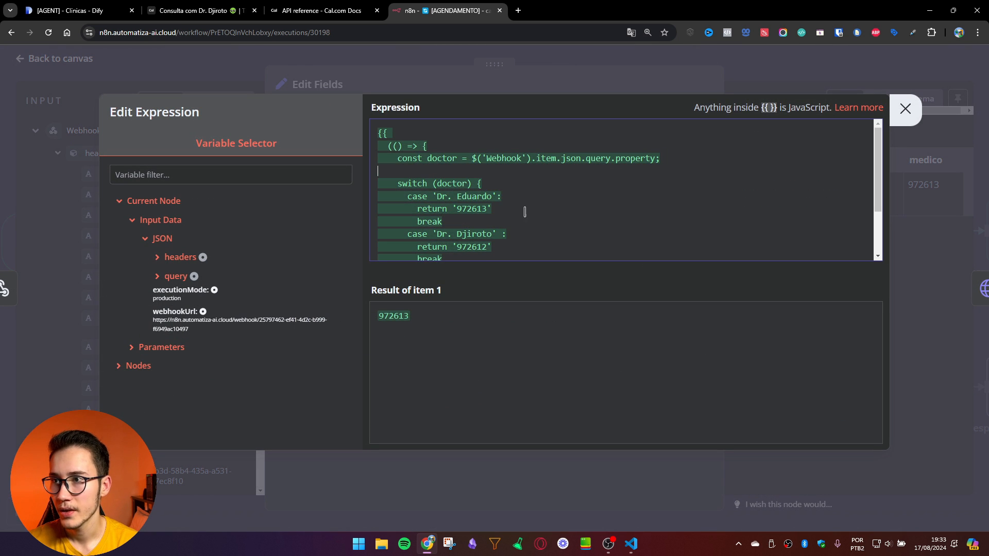
left_click_drag(502, 196, 435, 196)
left_click_drag(508, 216, 453, 211)
left_click(449, 212)
left_click(457, 212)
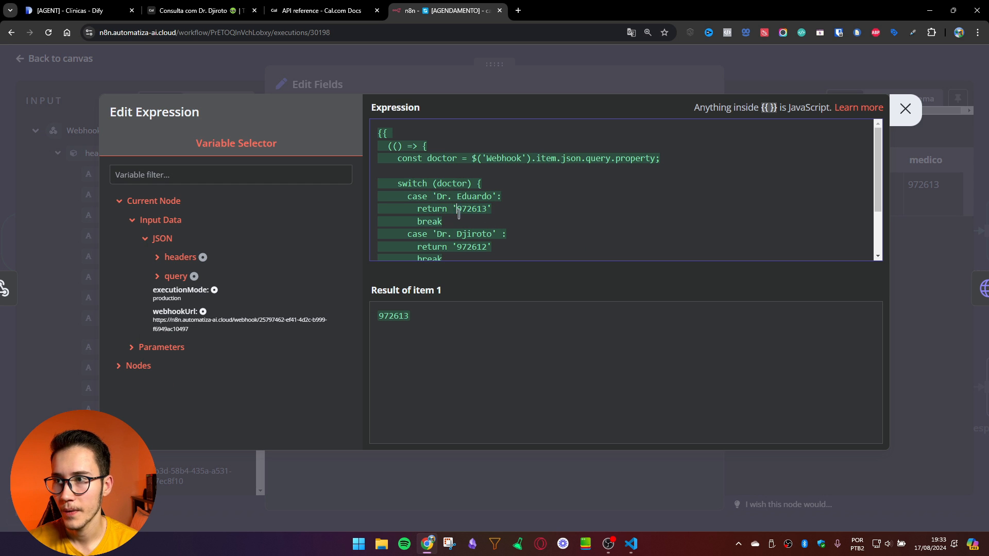
left_click(198, 11)
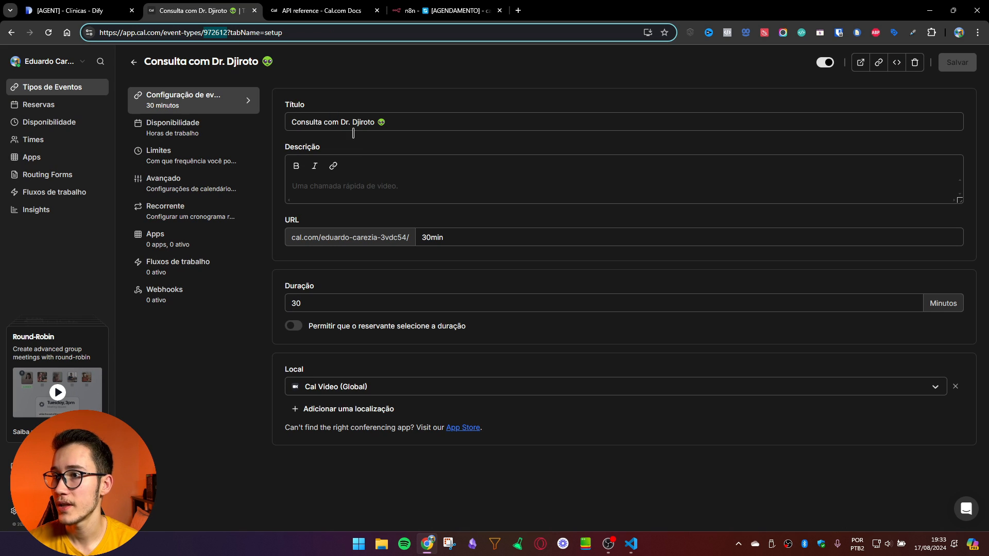
Step: Confirm in Cal.com that the 15-minute consultation event has ID 972613, matching n8n's expression result
left_click(134, 62)
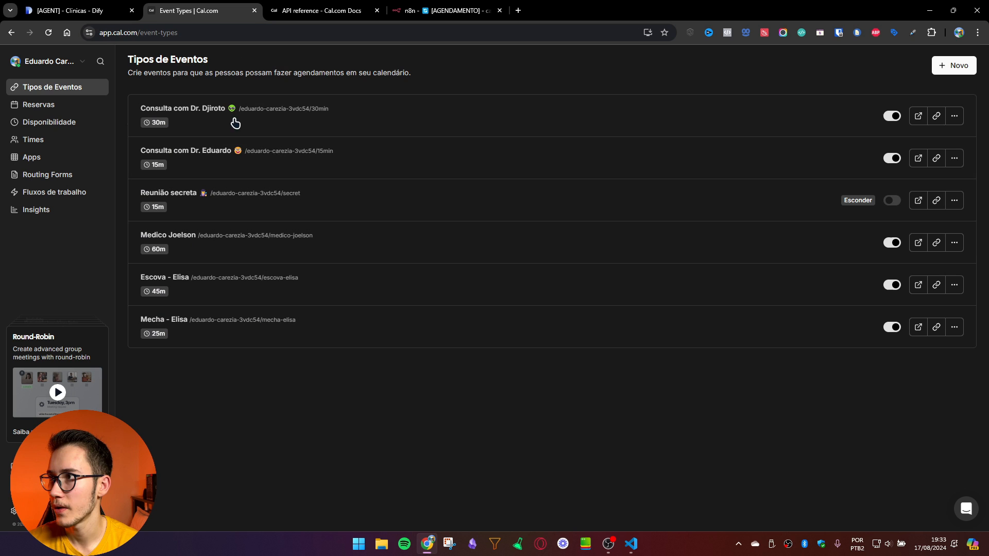
left_click(233, 174)
left_click_drag(180, 36, 203, 41)
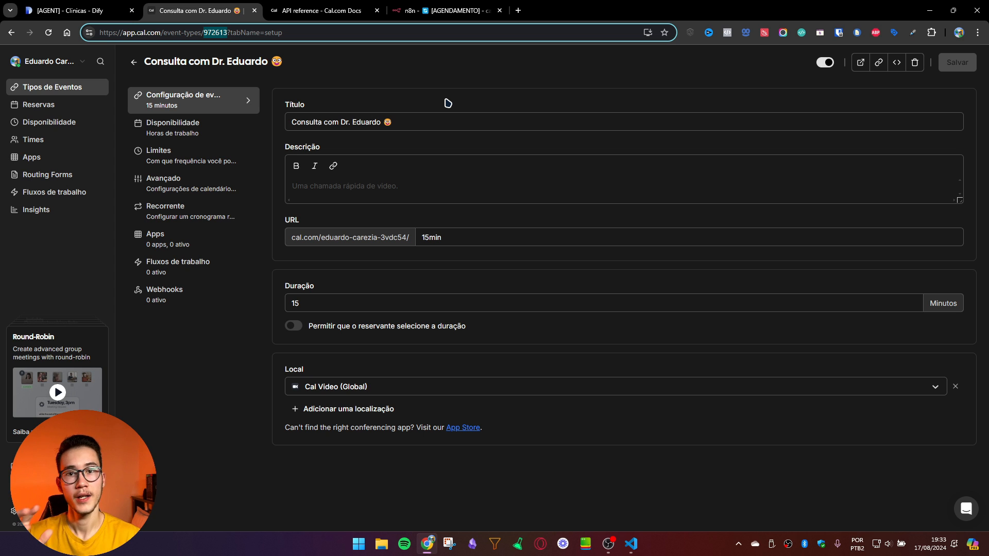
left_click(134, 63)
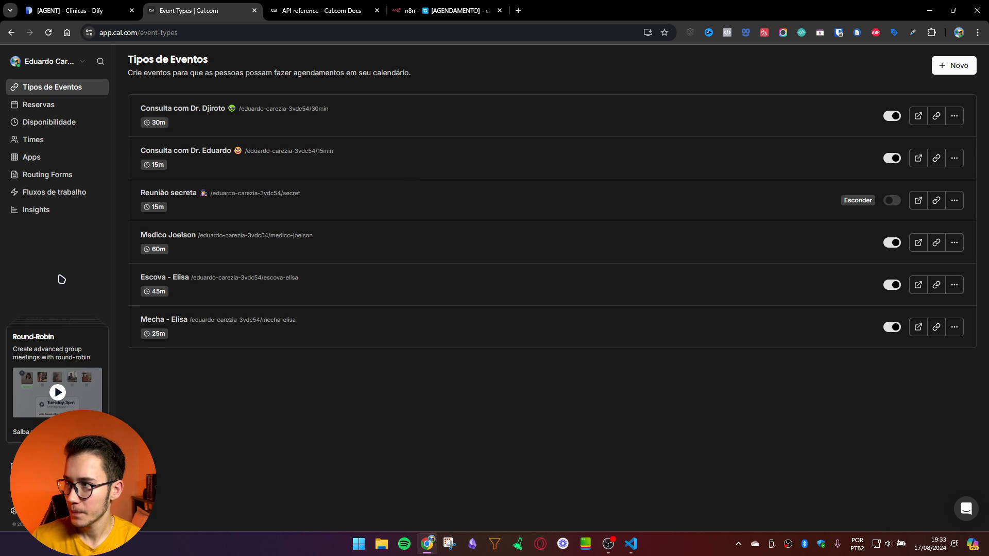
left_click(65, 64)
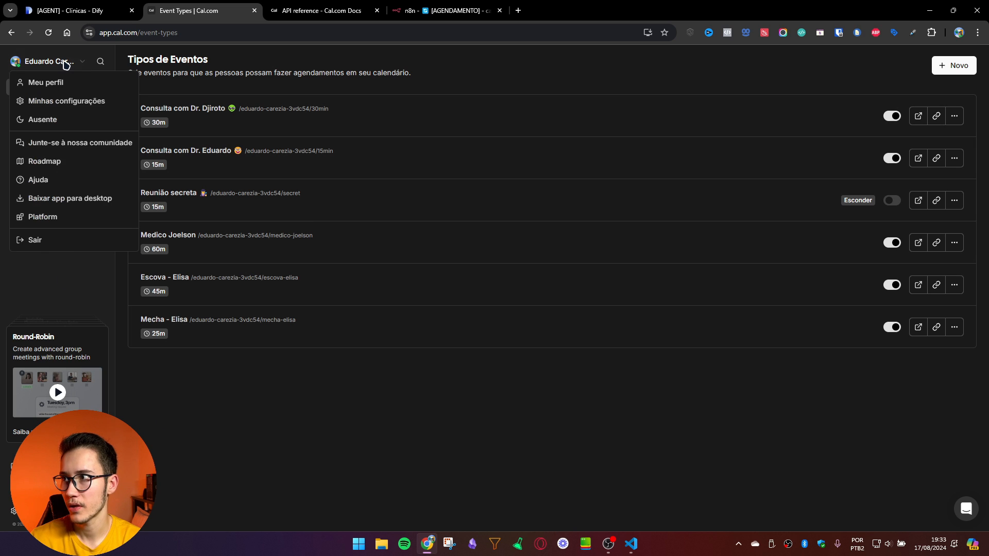
left_click(66, 66)
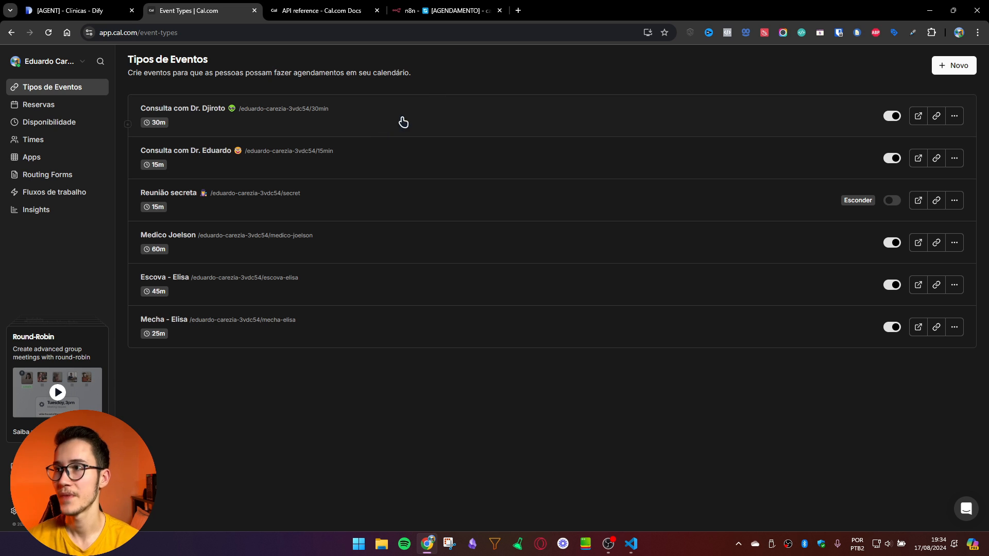
left_click(443, 10)
left_click_drag(408, 320, 380, 319)
Step: Open the HTTP Request node and check its eventTypeId and Query Parameters
left_click(586, 78)
left_click(592, 57)
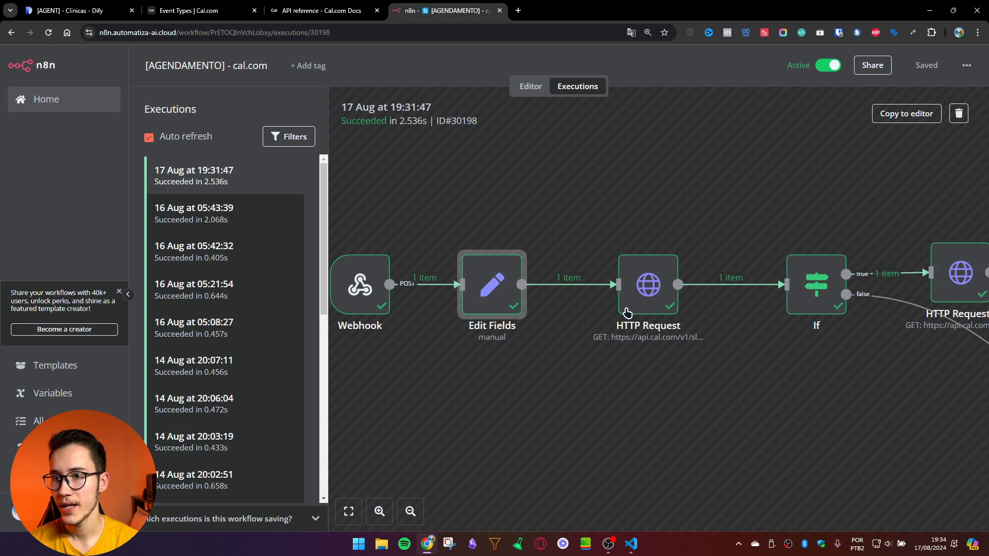
double_click(647, 285)
scroll(391, 360, "down", 2)
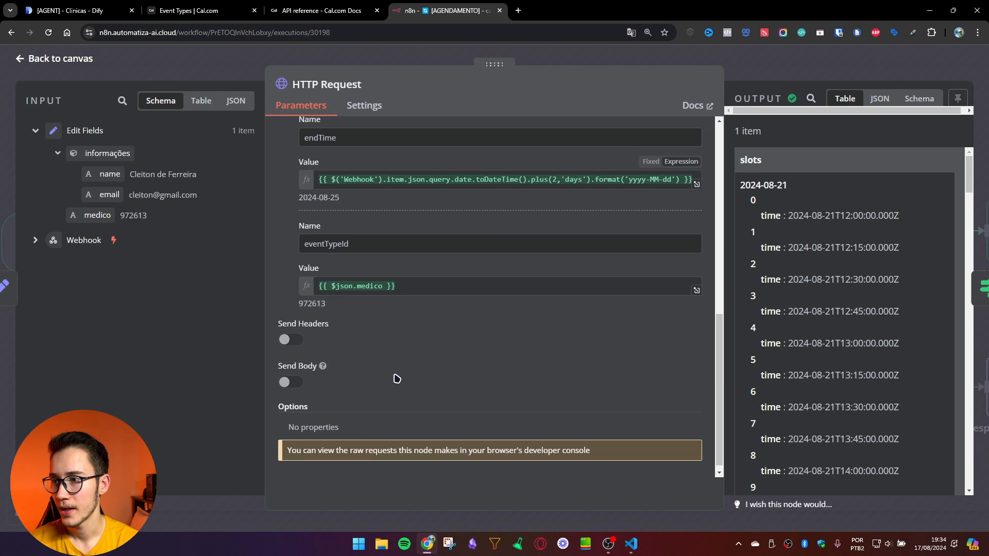
left_click(373, 278)
scroll(323, 296, "up", 4)
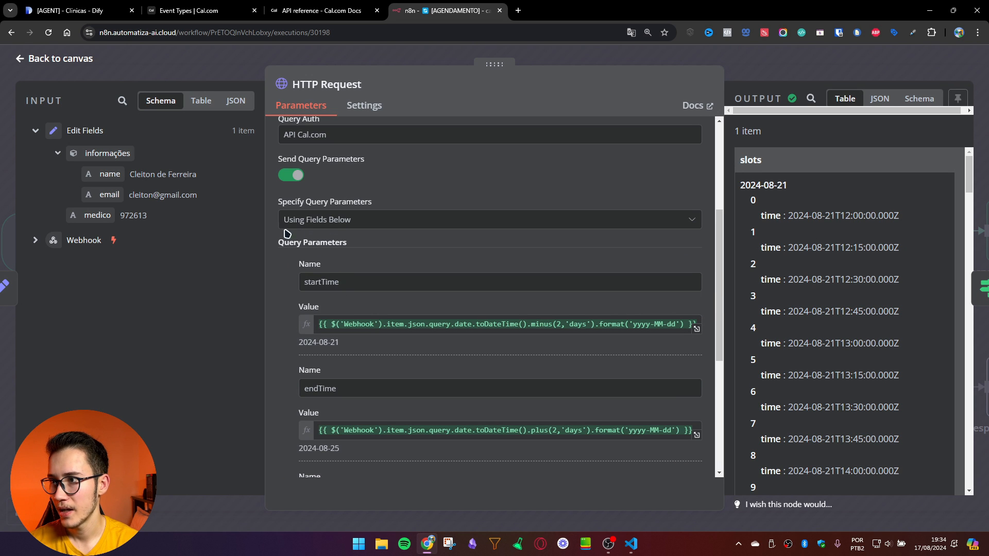
left_click_drag(309, 250, 375, 251)
left_click(406, 252)
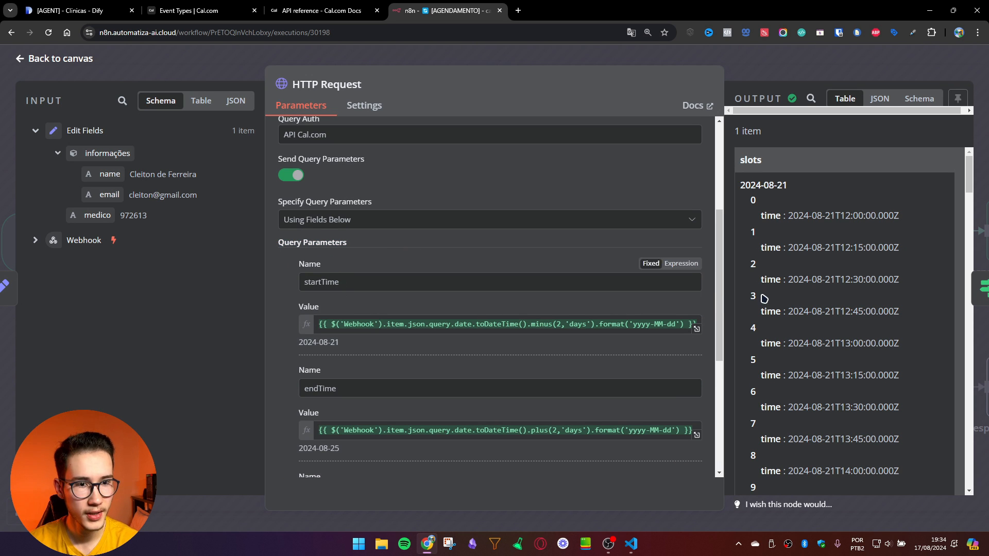
scroll(613, 324, "down", 3)
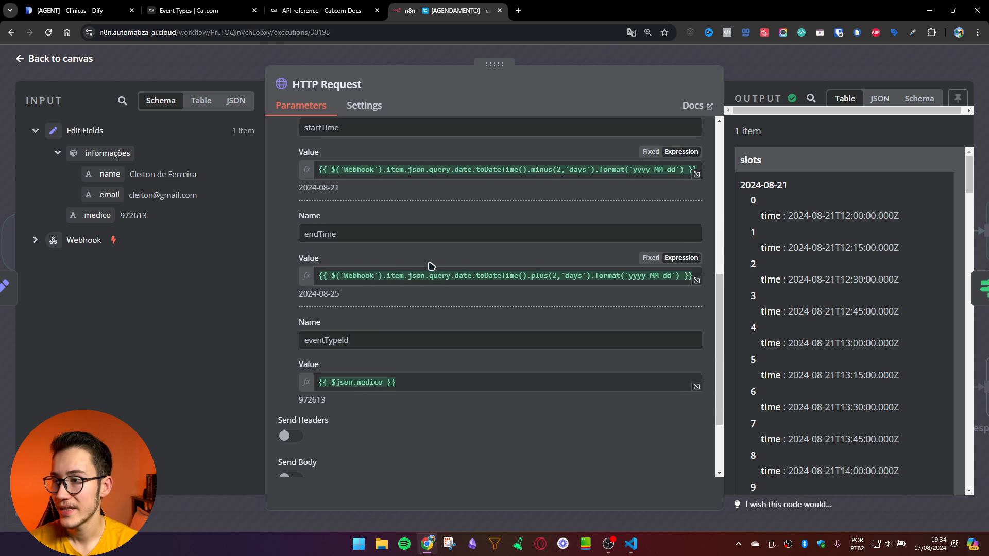
scroll(388, 364, "up", 1)
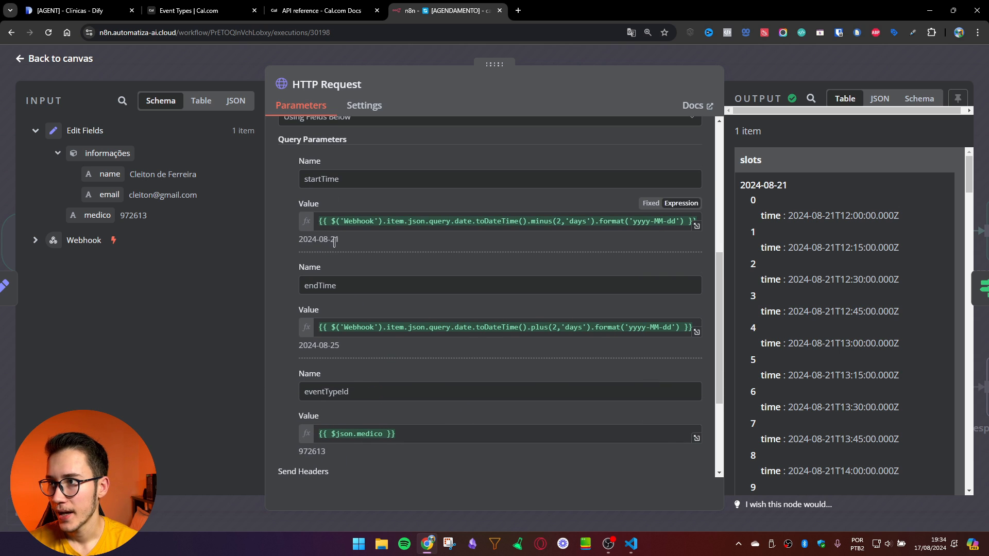
left_click_drag(346, 240, 282, 240)
Step: Examine the startTime expression's date conversion of the Webhook date minus two days
left_click(431, 214)
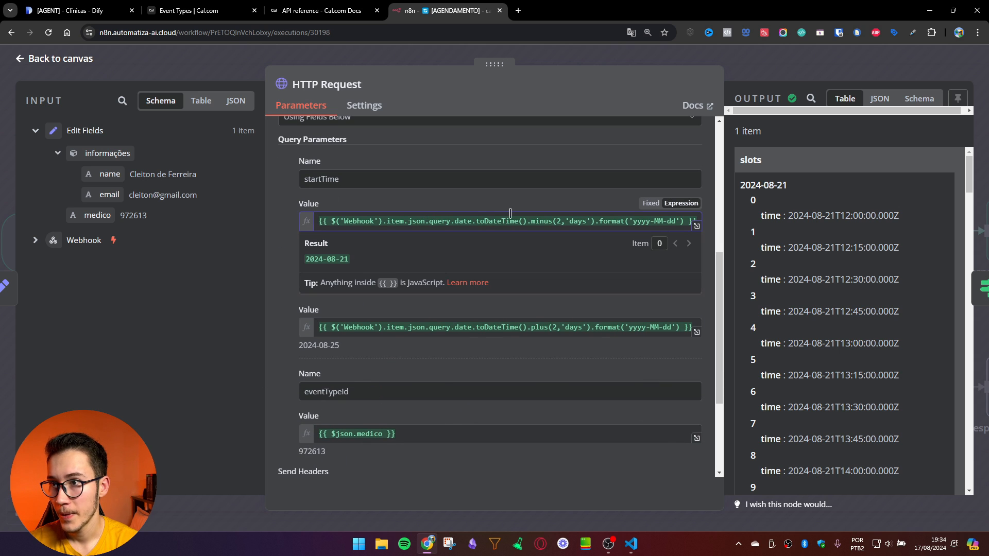
left_click_drag(472, 220, 319, 220)
left_click(463, 216)
left_click(35, 240)
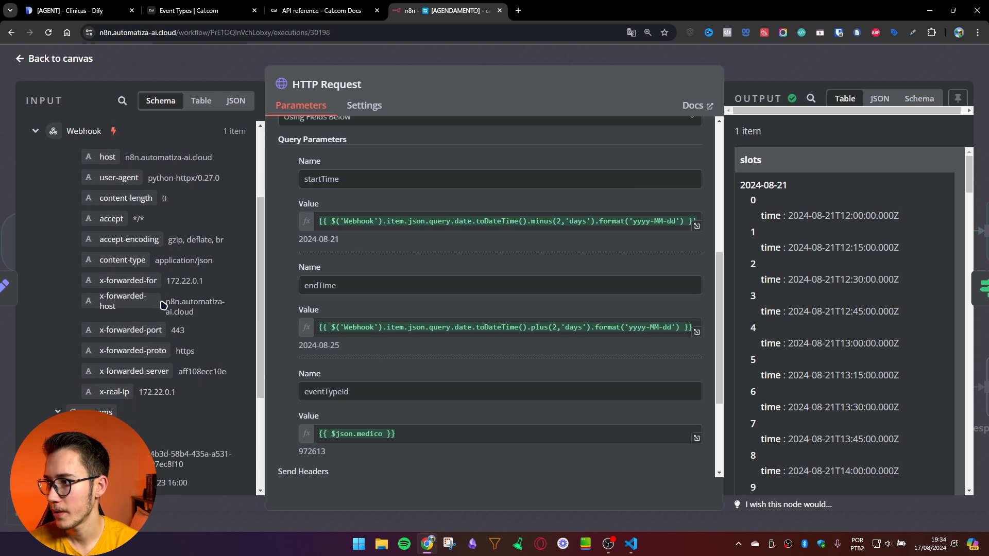
scroll(164, 305, "down", 3)
left_click_drag(126, 350, 200, 353)
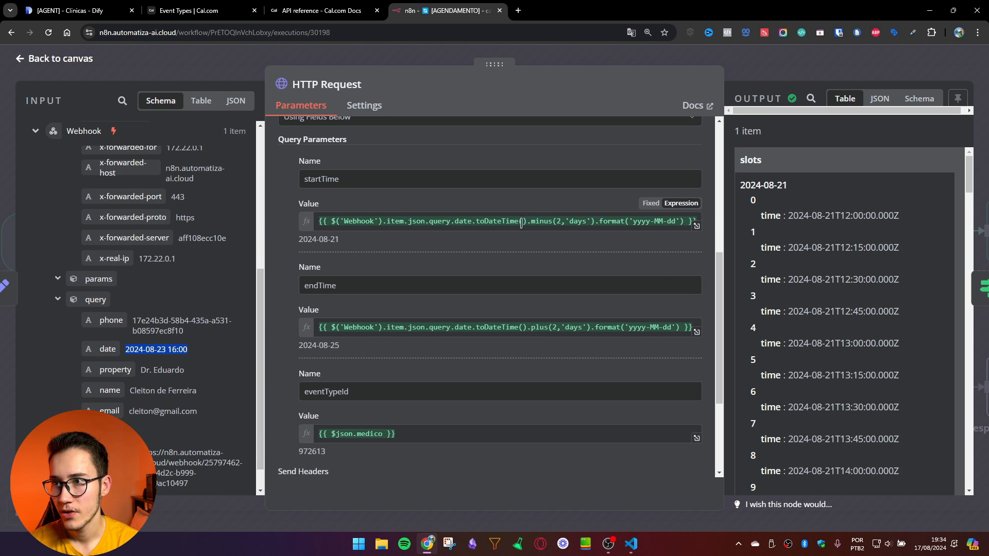
left_click_drag(525, 221, 492, 222)
left_click(588, 228)
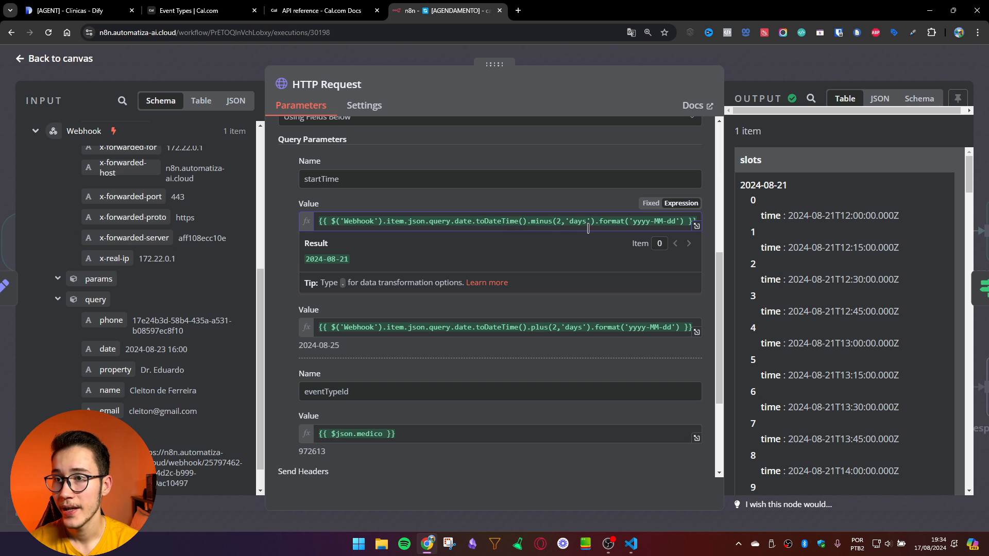
left_click_drag(595, 225, 529, 223)
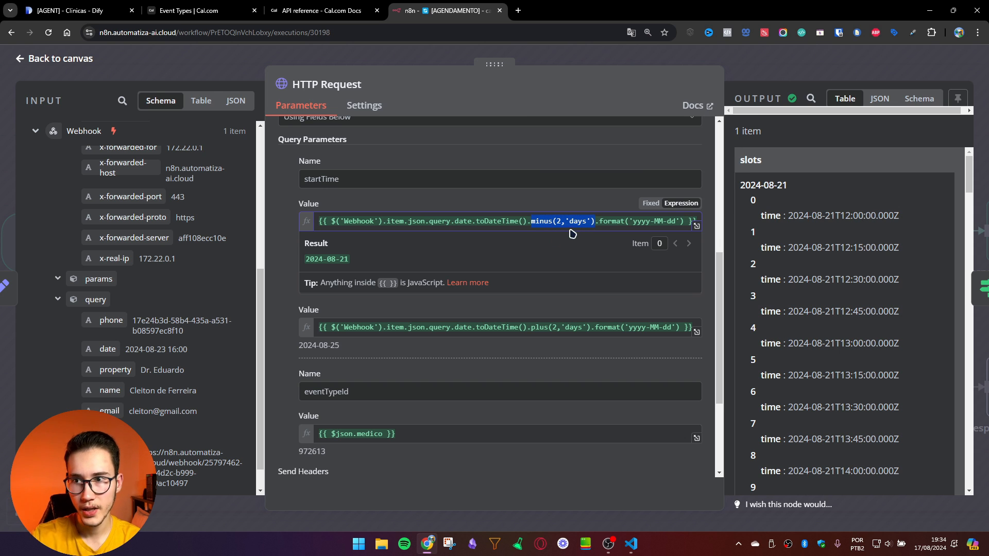
left_click(503, 238)
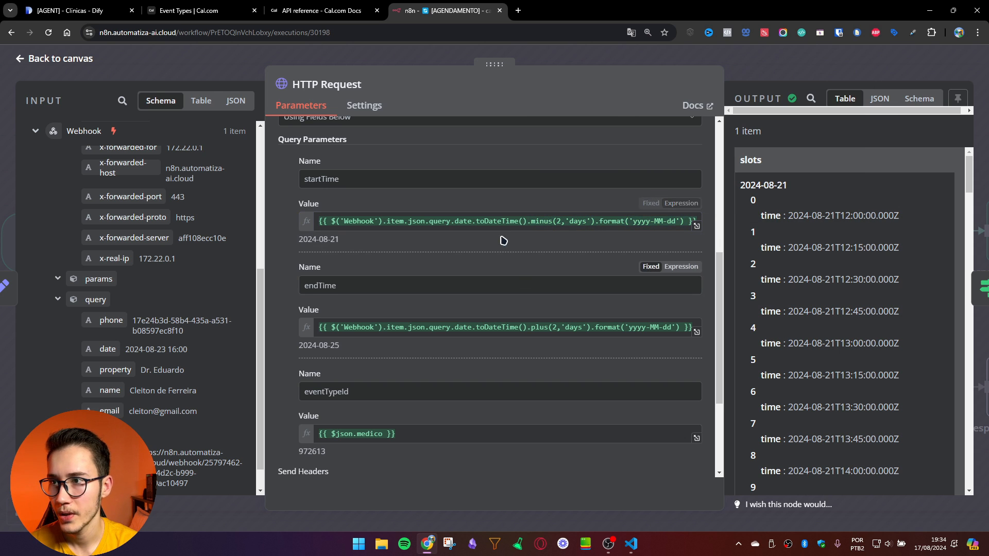
Step: Check endTime adds two days, giving results 2024-08-21 to 2024-08-25
scroll(578, 358, "down", 1)
left_click_drag(524, 275, 624, 276)
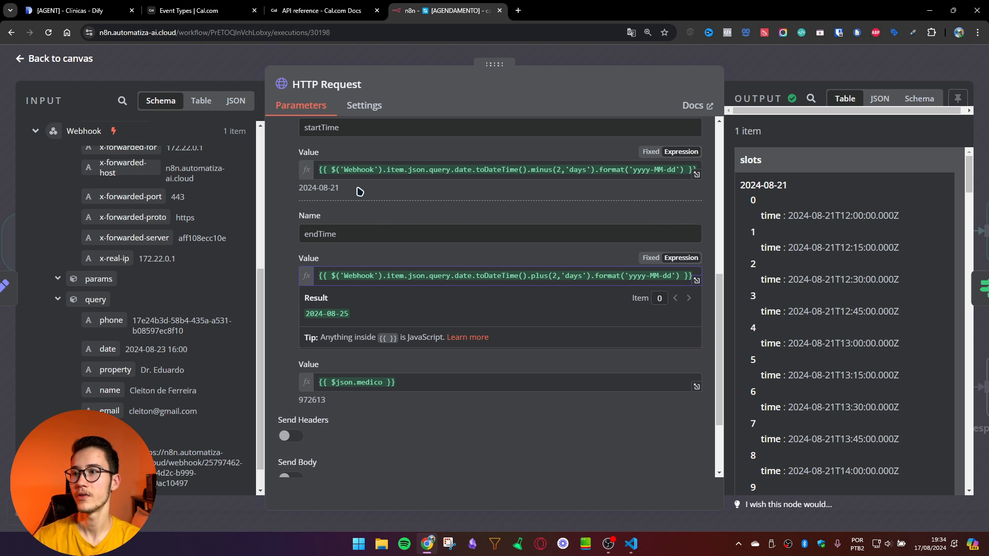
left_click_drag(360, 192, 295, 190)
left_click_drag(353, 299, 274, 297)
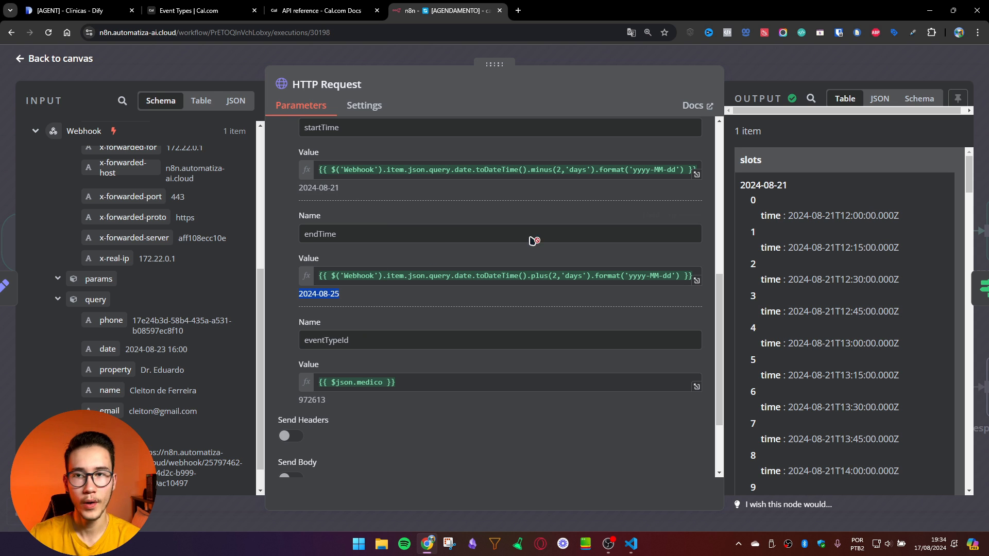
scroll(857, 304, "down", 5)
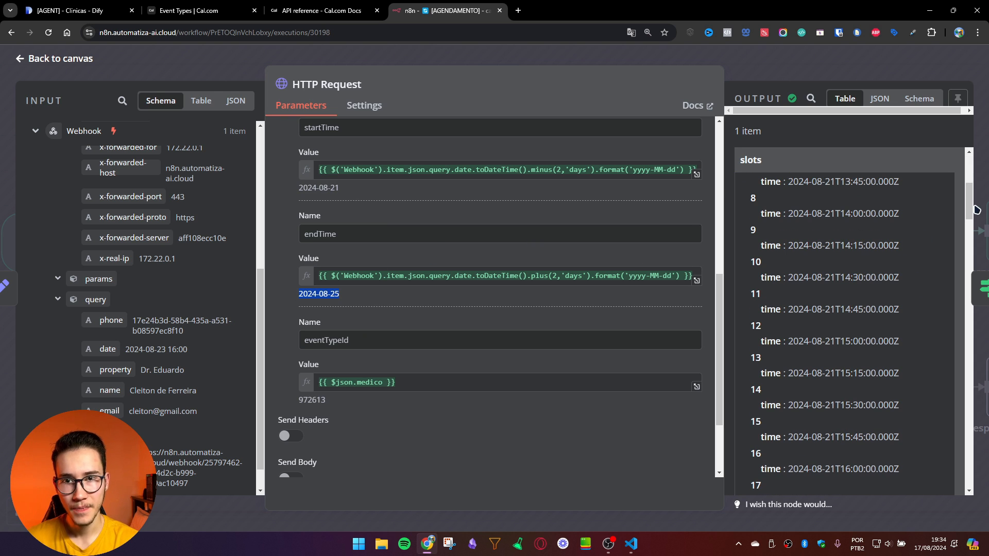
left_click_drag(967, 215, 952, 458)
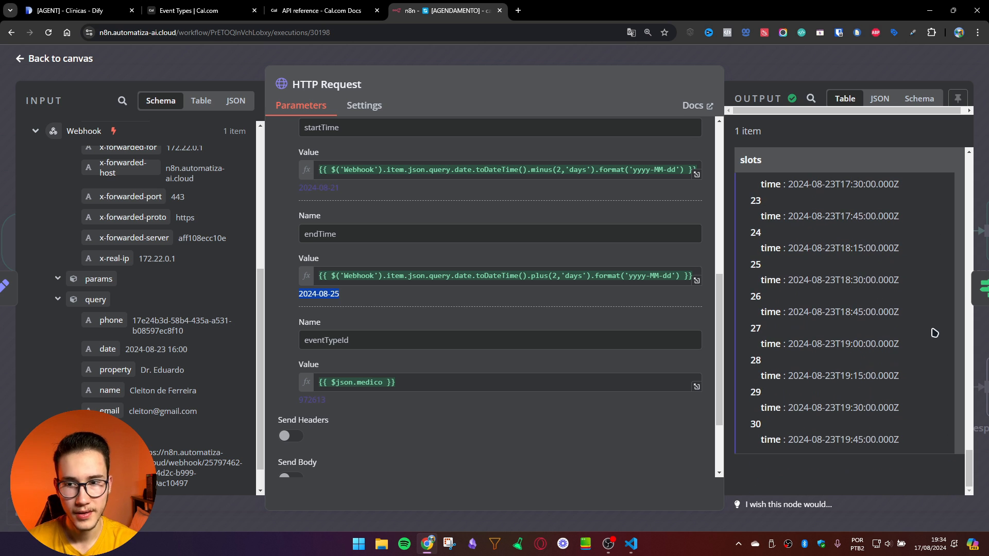
key("Escape")
Step: Check the If node's condition result ["16:00"]
scroll(632, 187, "right", 6)
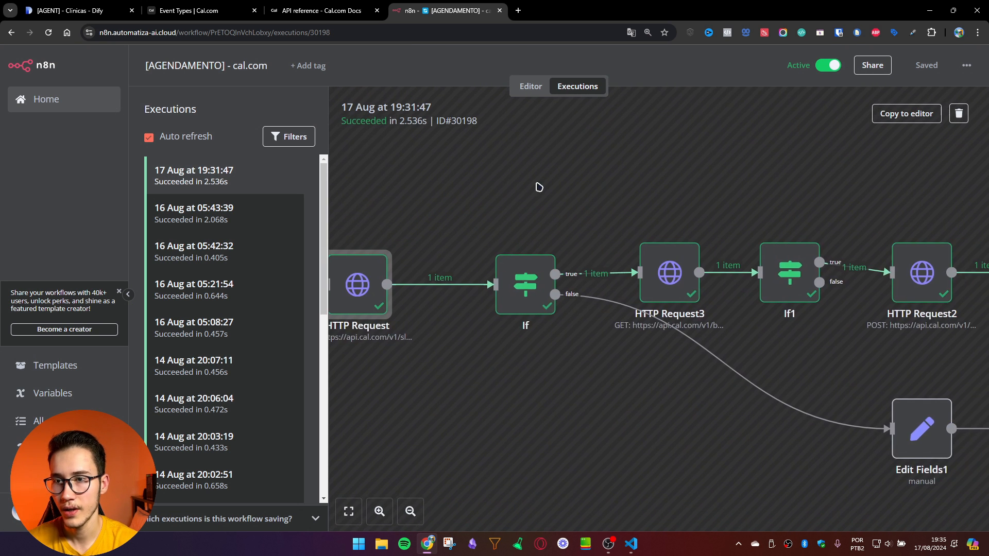
double_click(383, 273)
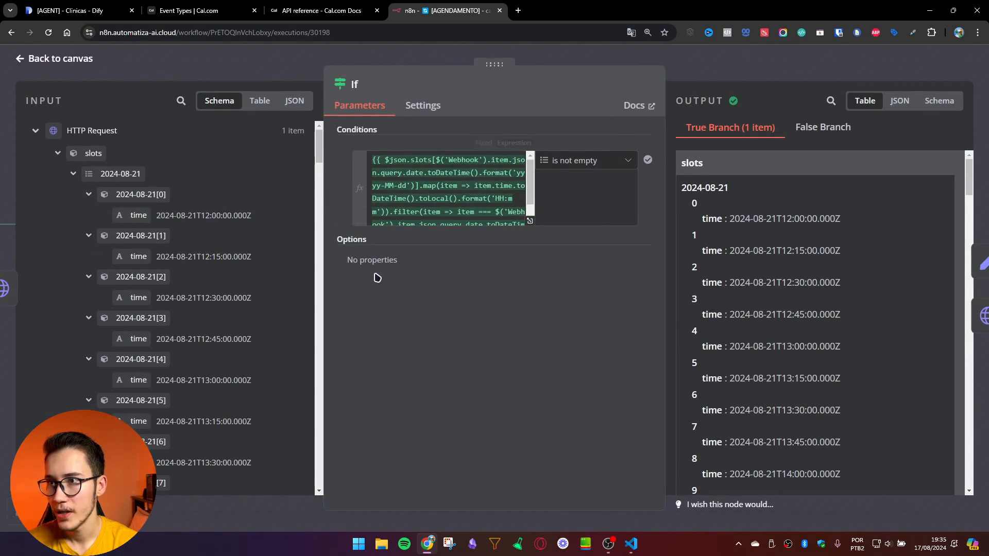
left_click_drag(360, 255, 416, 256)
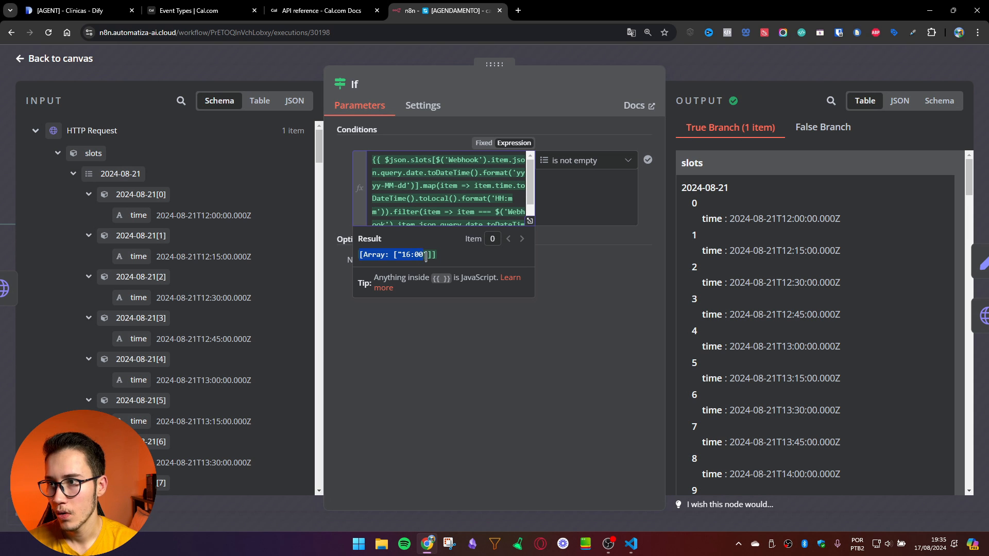
left_click(426, 257)
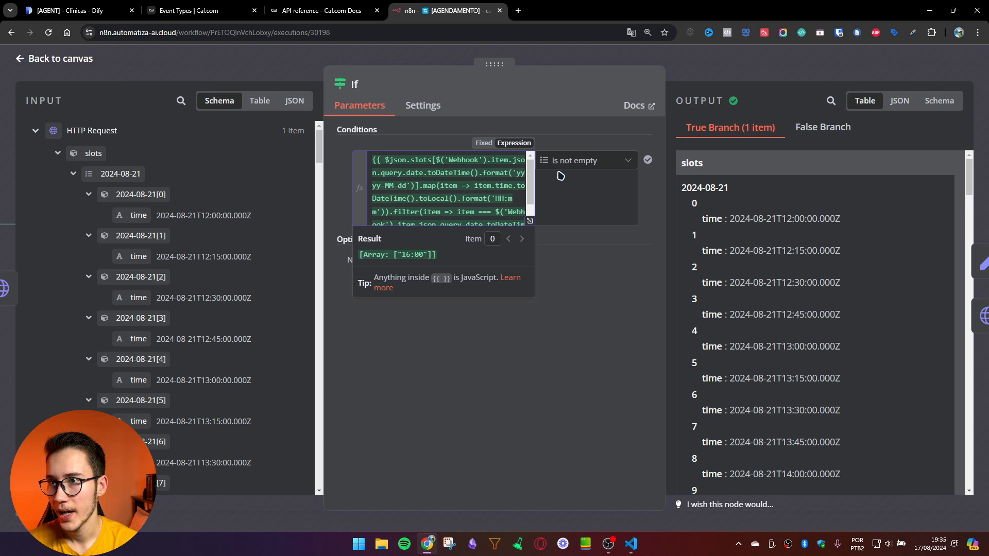
left_click(735, 68)
Step: Review the HTTP Request3 node's output
scroll(521, 229, "right", 2)
double_click(450, 260)
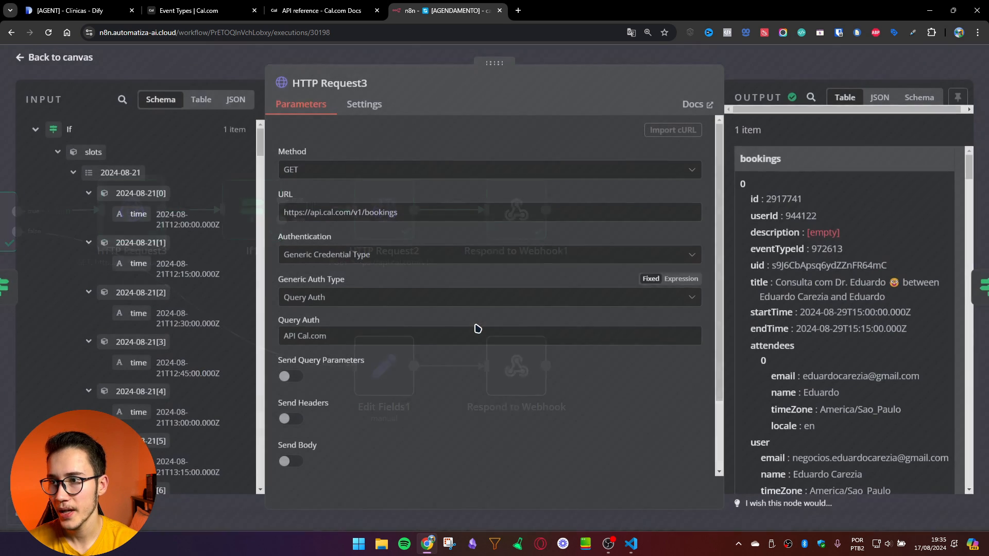
scroll(876, 370, "down", 20)
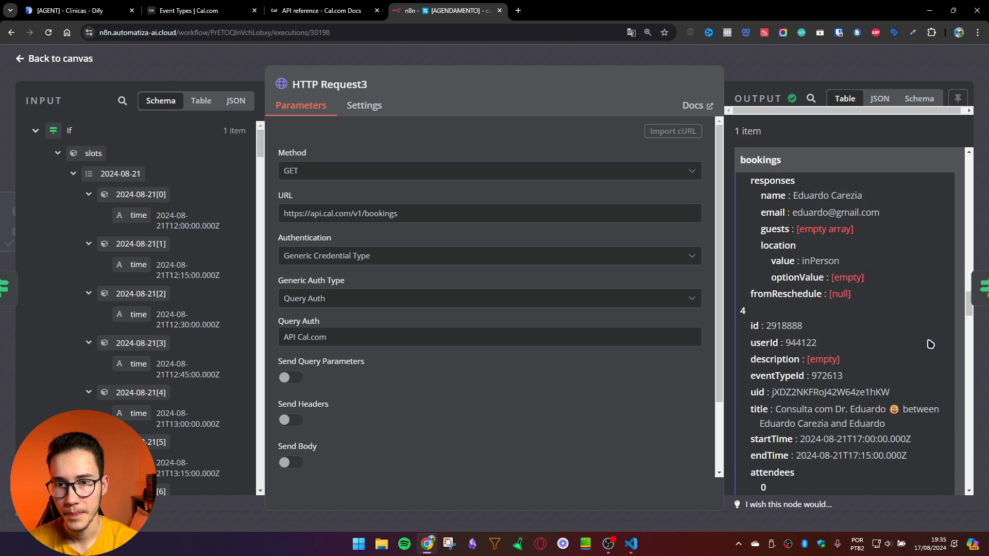
scroll(931, 344, "down", 6)
left_click_drag(971, 333, 953, 464)
left_click(748, 75)
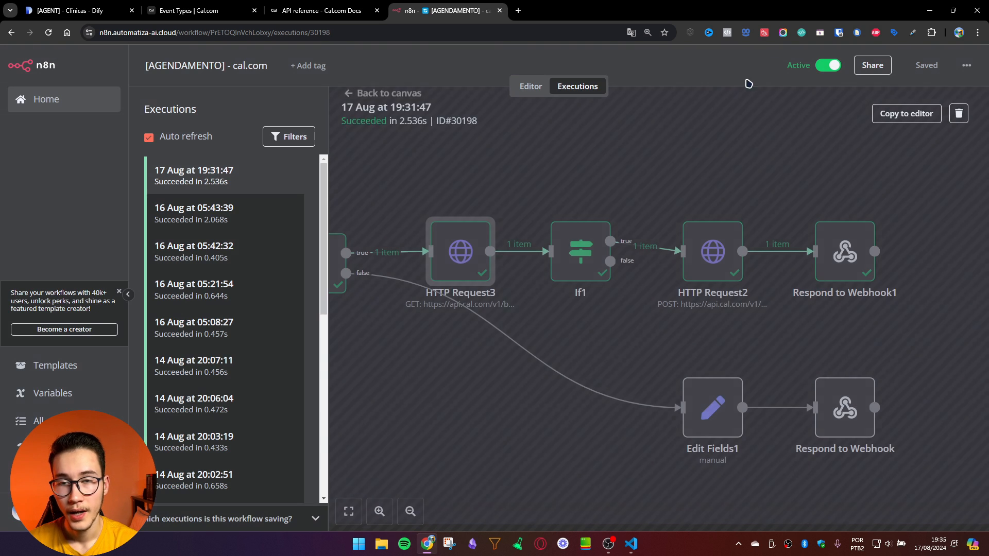
Step: Check the If1 condition result and open the HTTP Request2 booking node
left_click(586, 252)
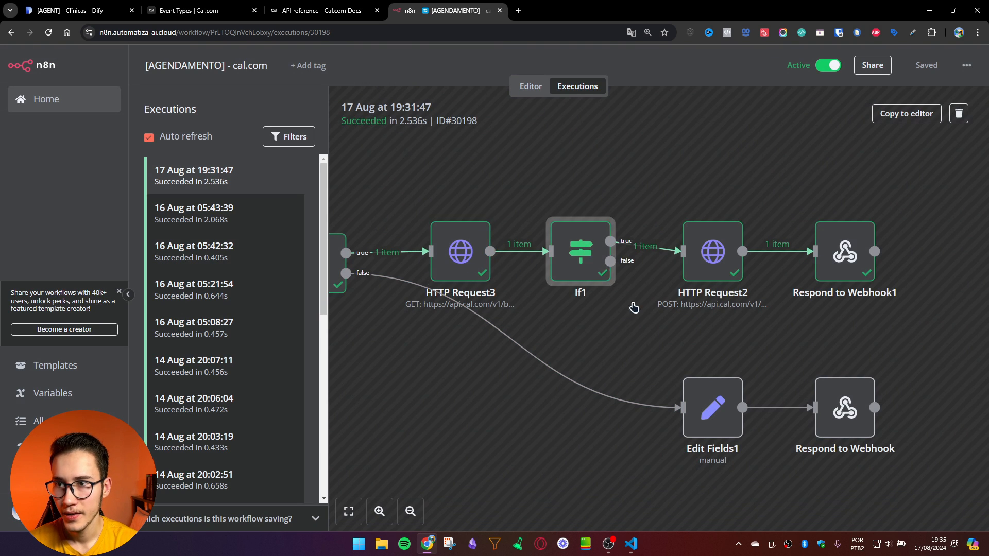
left_click(417, 201)
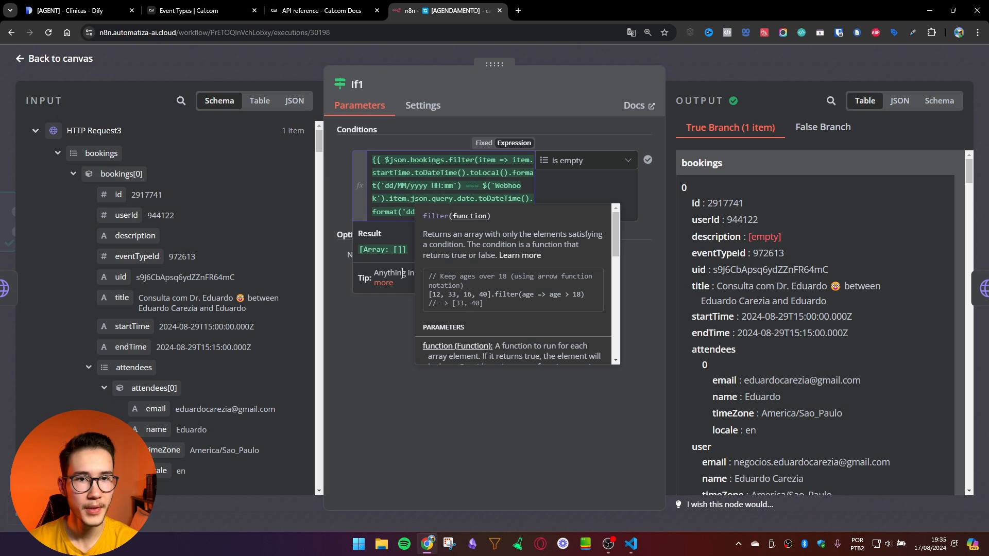
key("Escape")
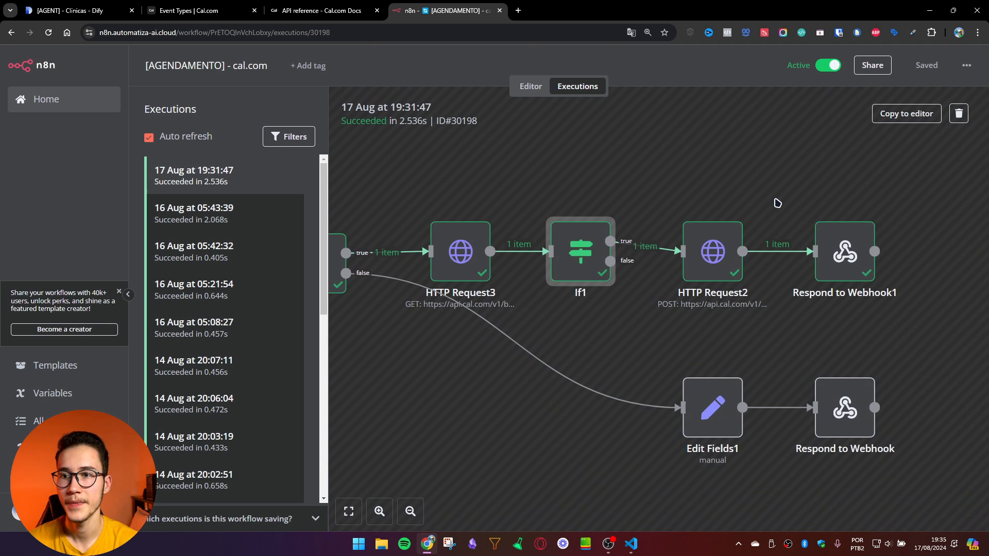
left_click_drag(806, 204, 633, 187)
double_click(543, 251)
Step: Open HTTP Request2's JSON body in the expression editor and inspect the eventTypeId mapping
scroll(490, 319, "down", 3)
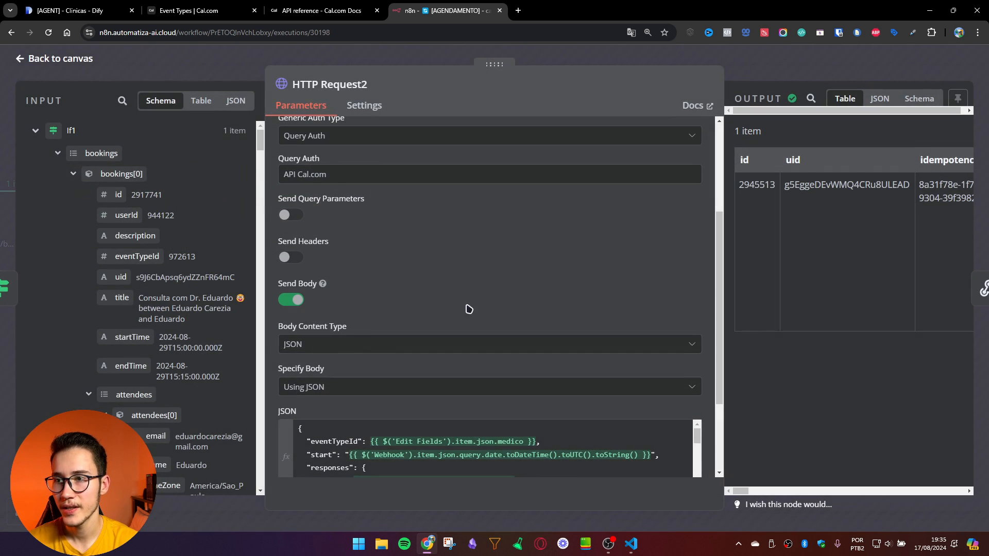
scroll(489, 448, "down", 3)
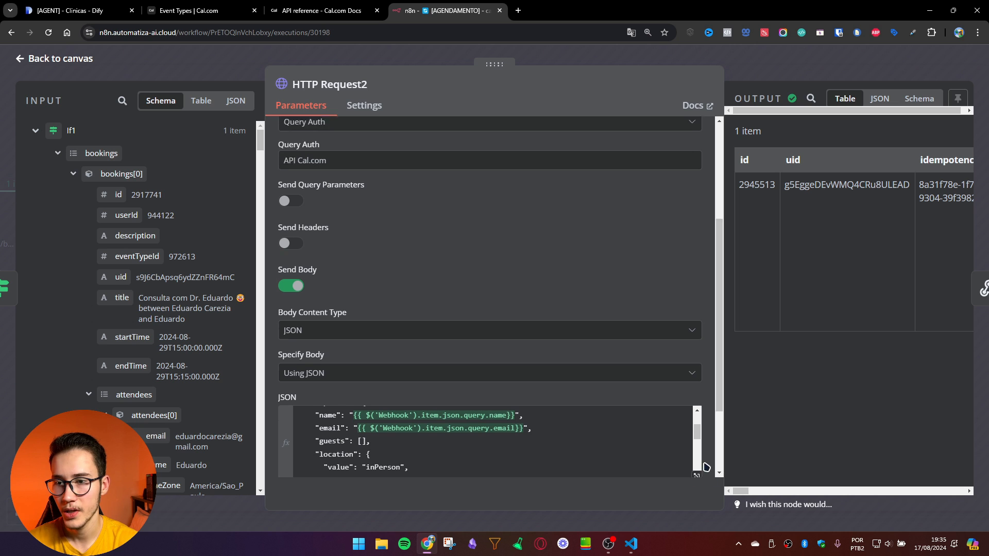
scroll(698, 395, "down", 2)
left_click(696, 389)
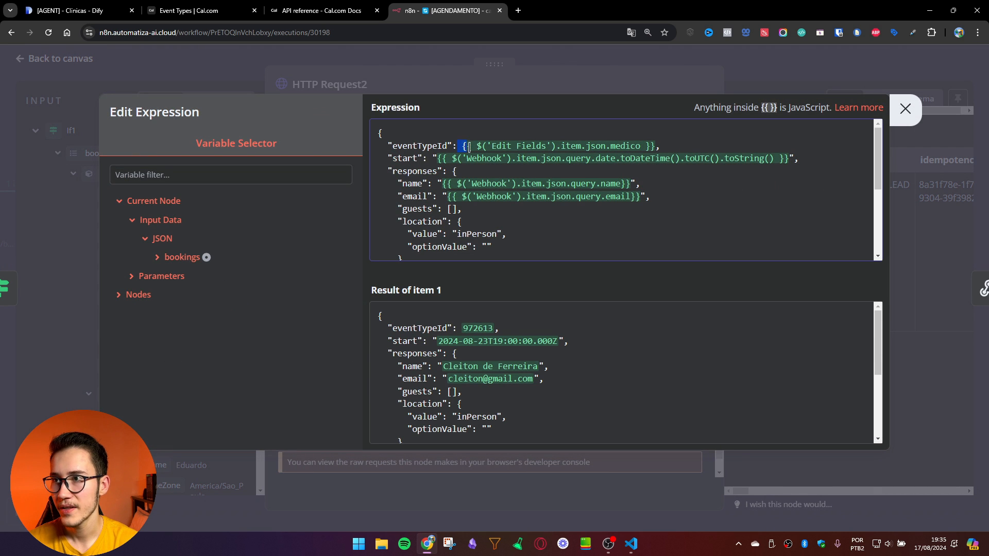
left_click_drag(468, 147, 671, 145)
left_click_drag(394, 146, 446, 146)
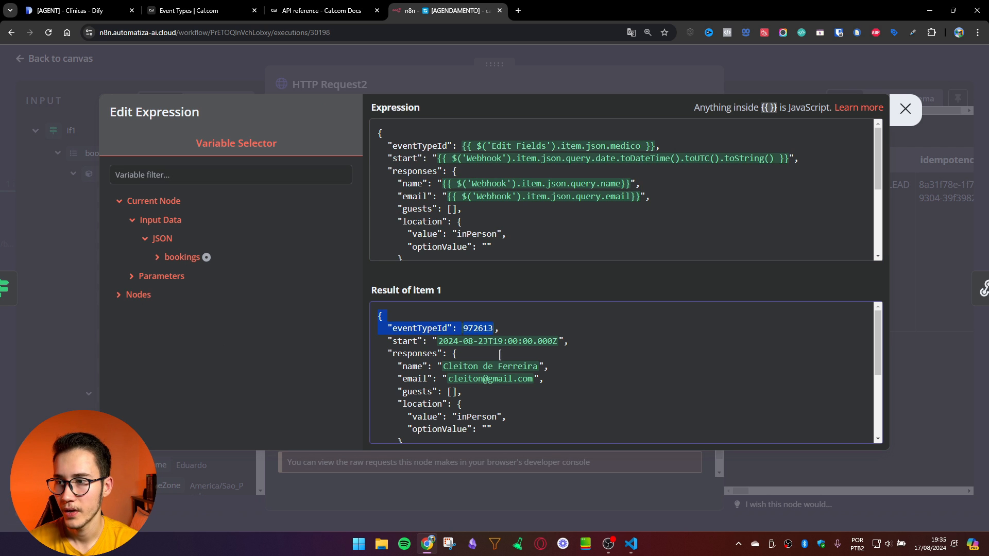
Step: Verify the resolved start 2024-08-23T19:00:00.000Z, e-mail and patient name in the booking title
left_click_drag(439, 342, 559, 341)
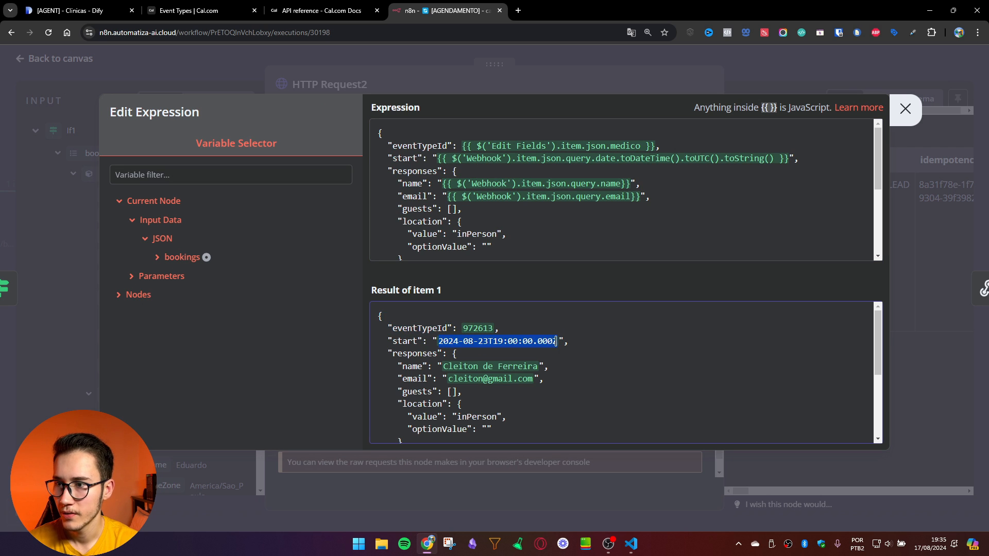
left_click_drag(444, 369, 528, 379)
scroll(512, 390, "down", 2)
scroll(455, 391, "up", 1)
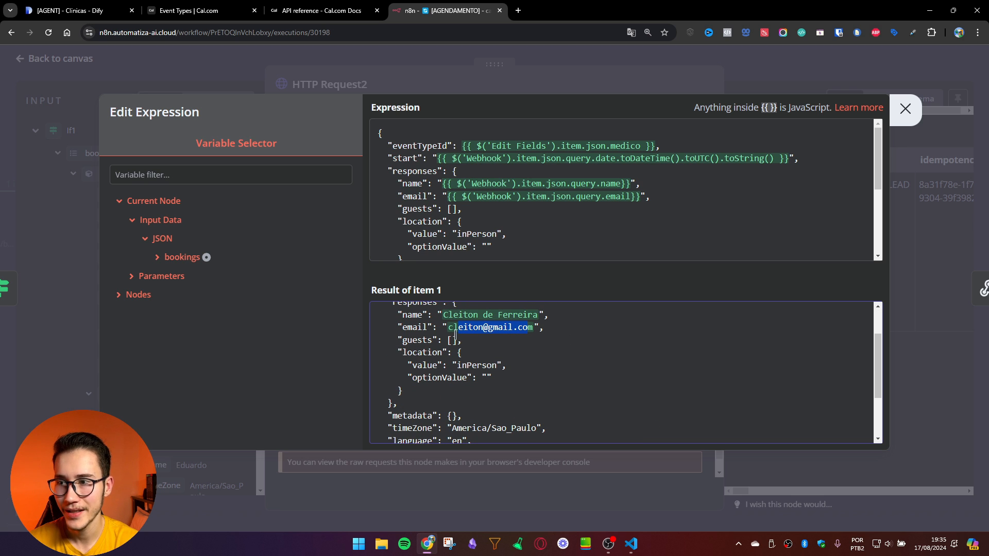
left_click_drag(448, 332, 553, 331)
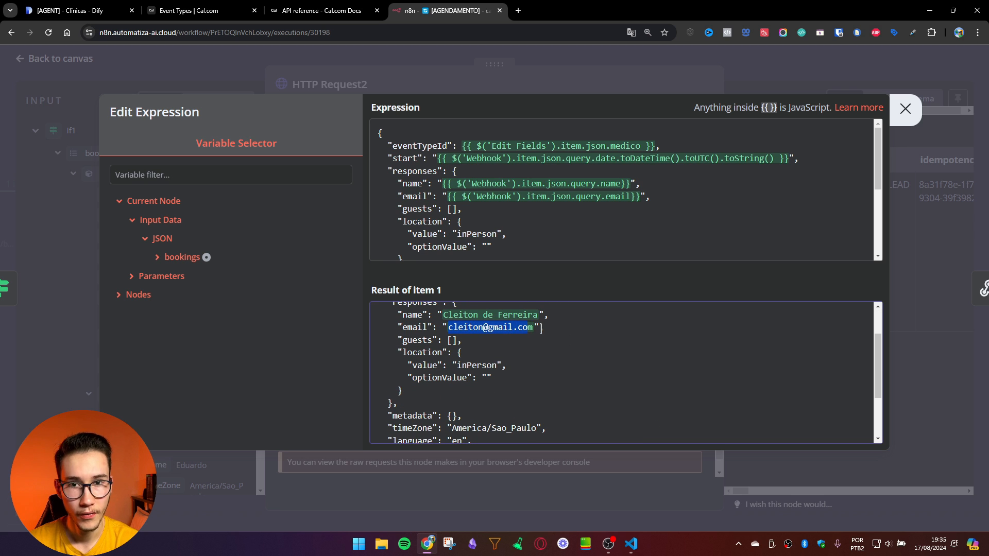
scroll(571, 329, "down", 3)
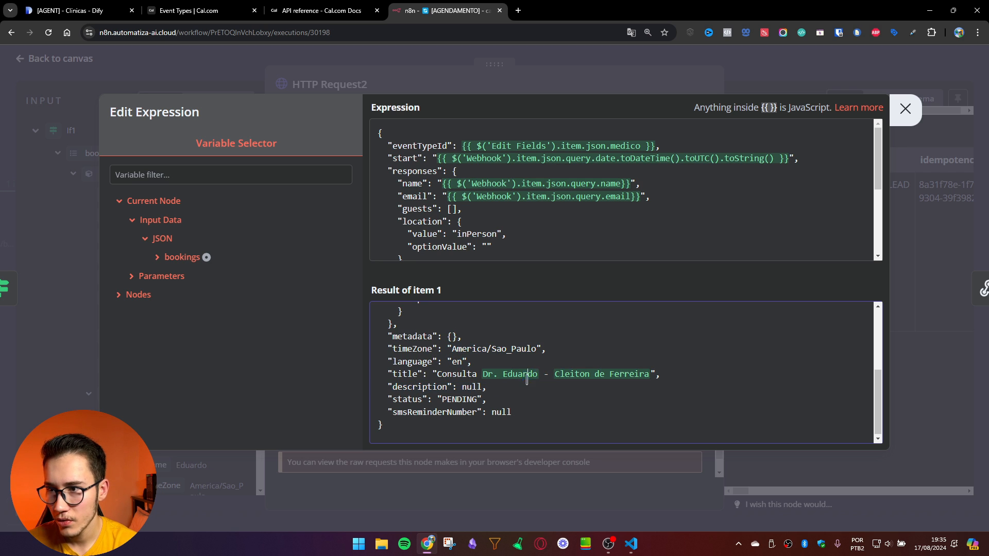
left_click_drag(539, 374, 647, 375)
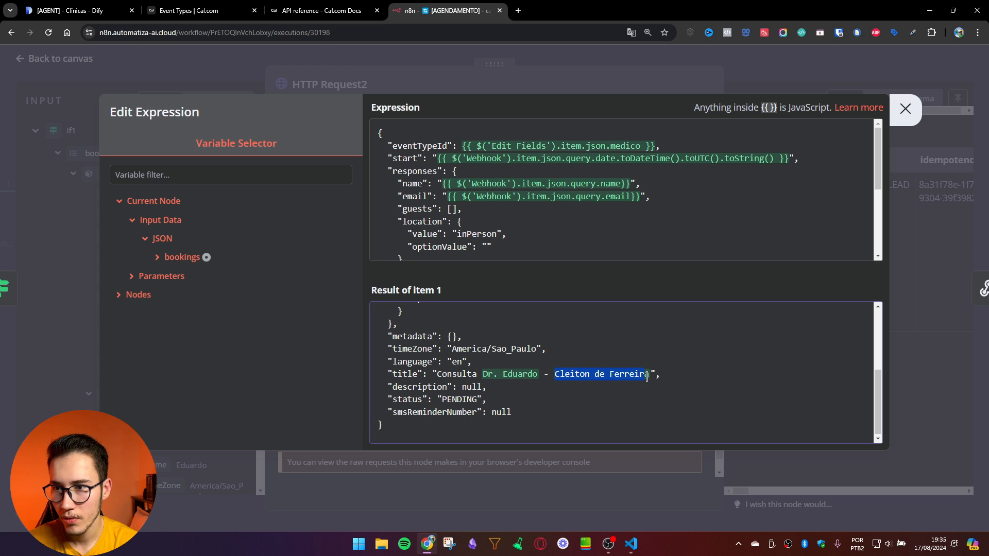
key("ctrl+1")
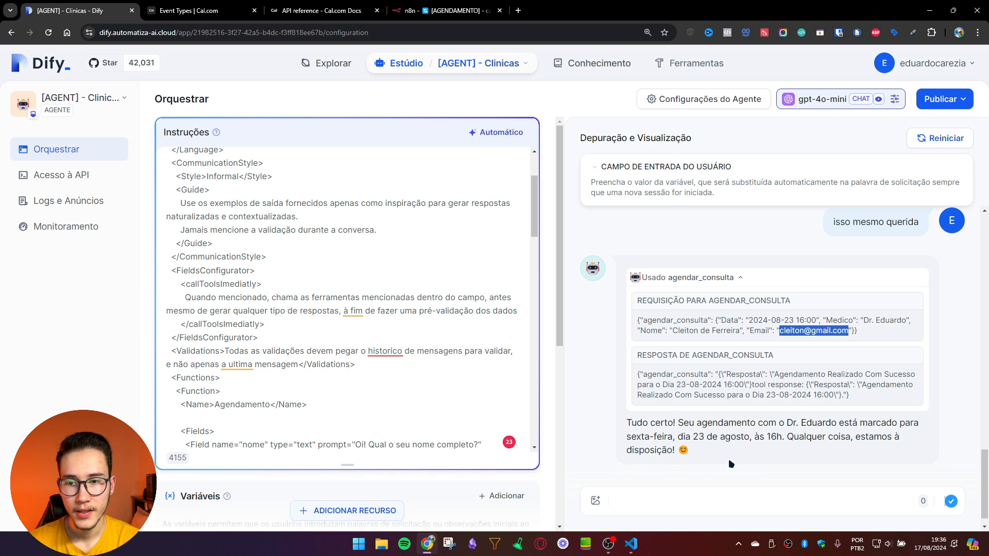
left_click_drag(731, 455, 799, 439)
left_click(692, 432)
left_click(794, 441)
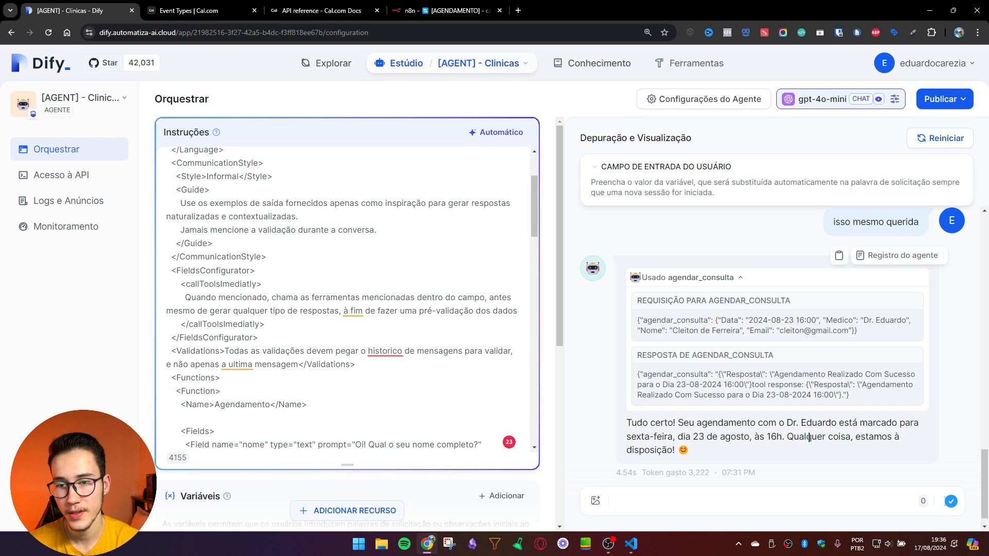